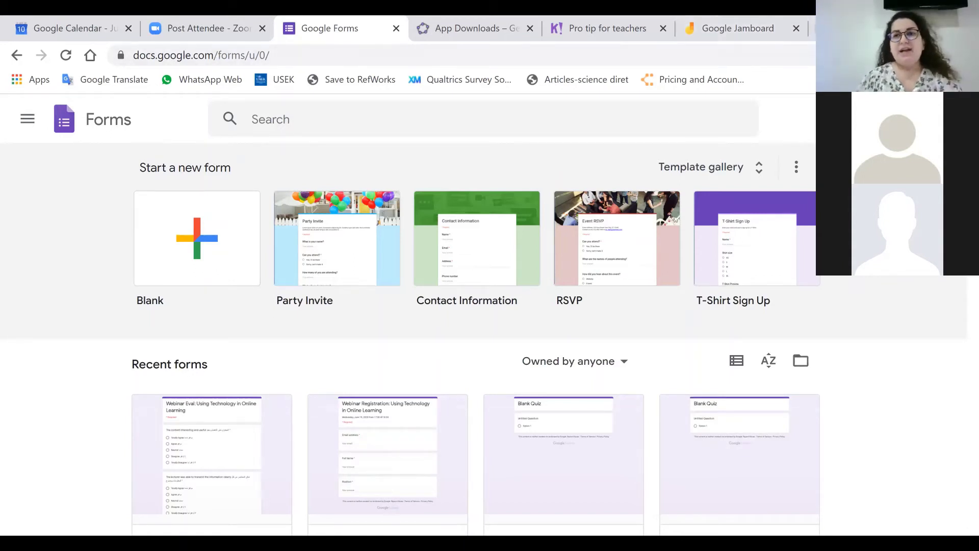
# - Search the web for "google forms" in a separate browser tab, close it and return to the Forms home page
pyautogui.hotkey('ctrl', 't')
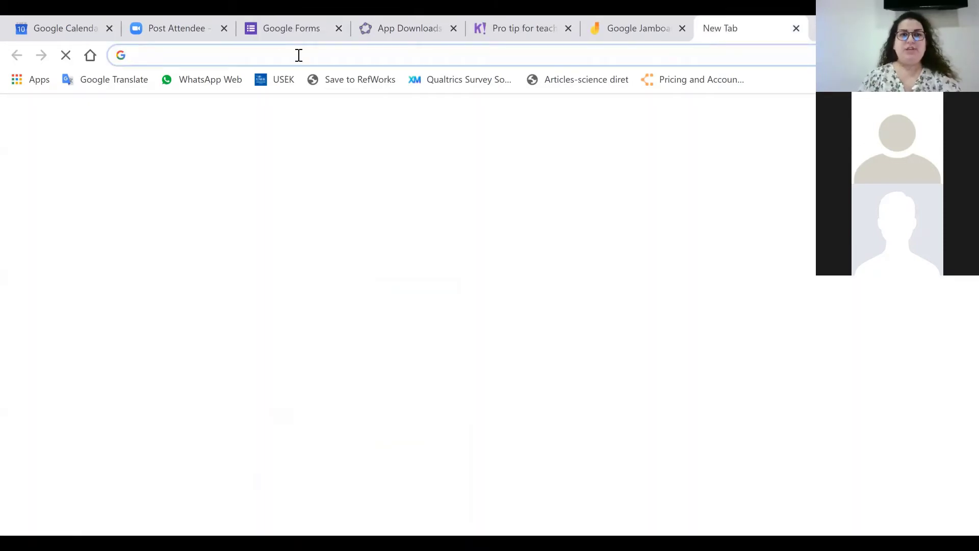
pyautogui.click(247, 53)
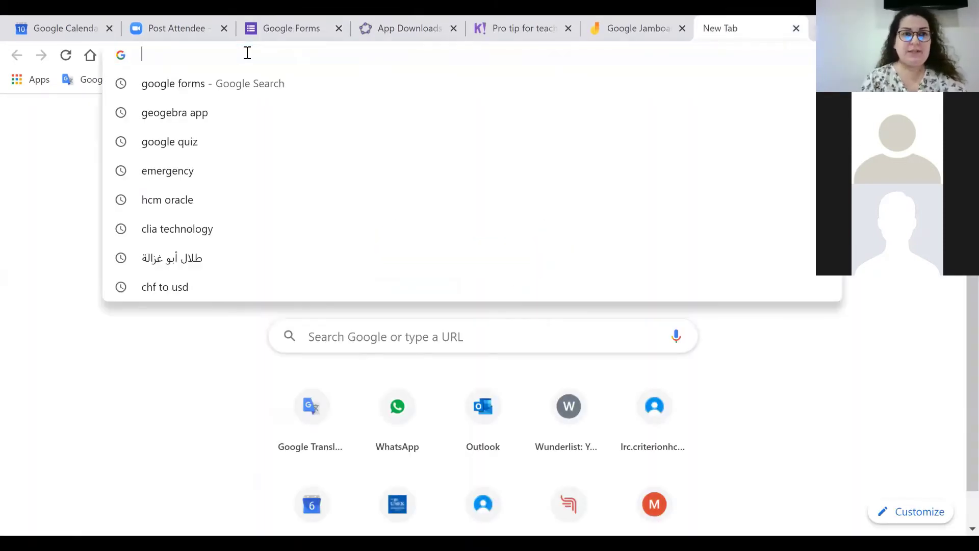
pyautogui.click(216, 82)
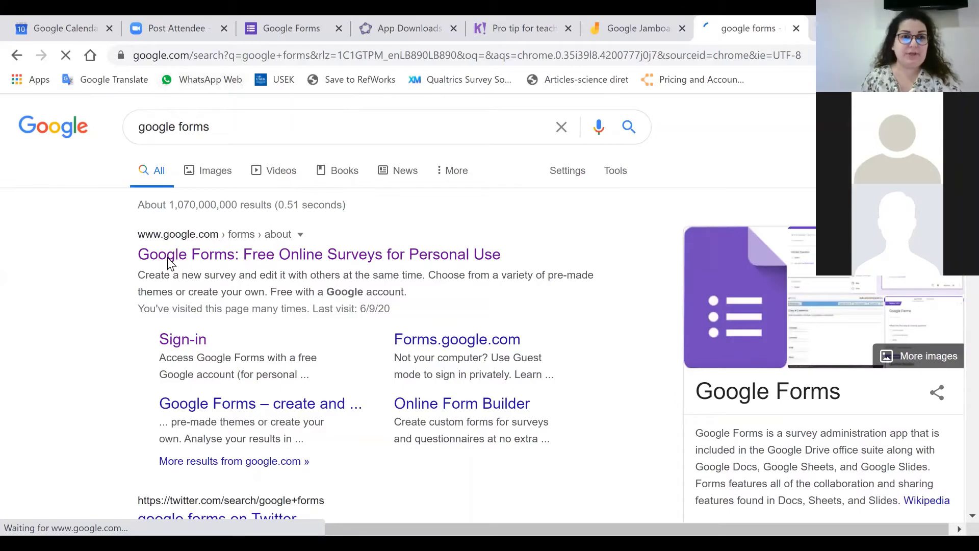
pyautogui.click(279, 30)
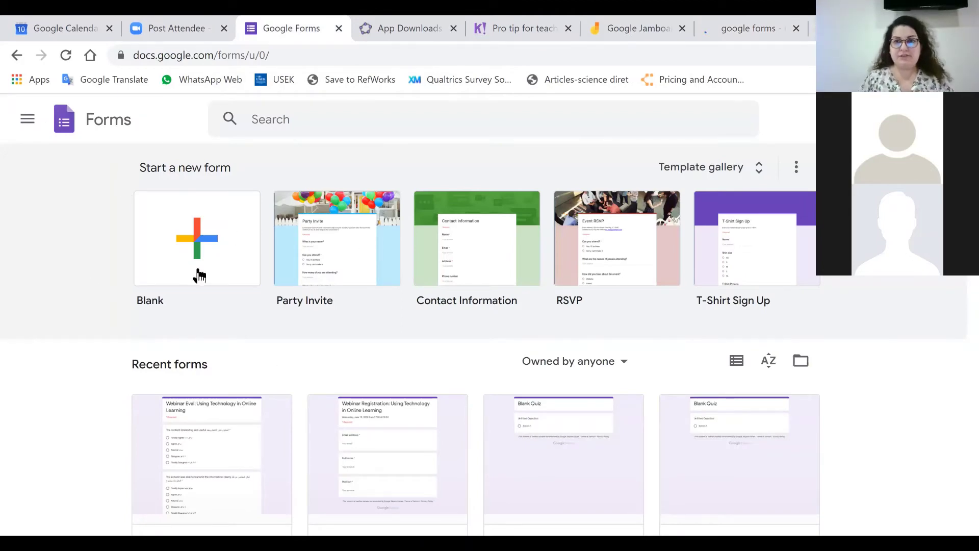
pyautogui.click(780, 28)
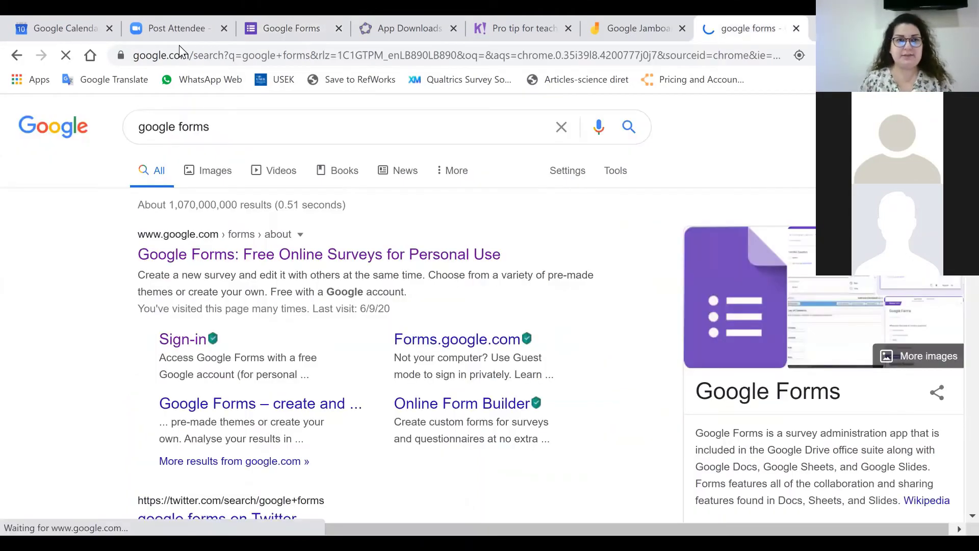
pyautogui.hotkey('ctrl', 'w')
pyautogui.click(308, 34)
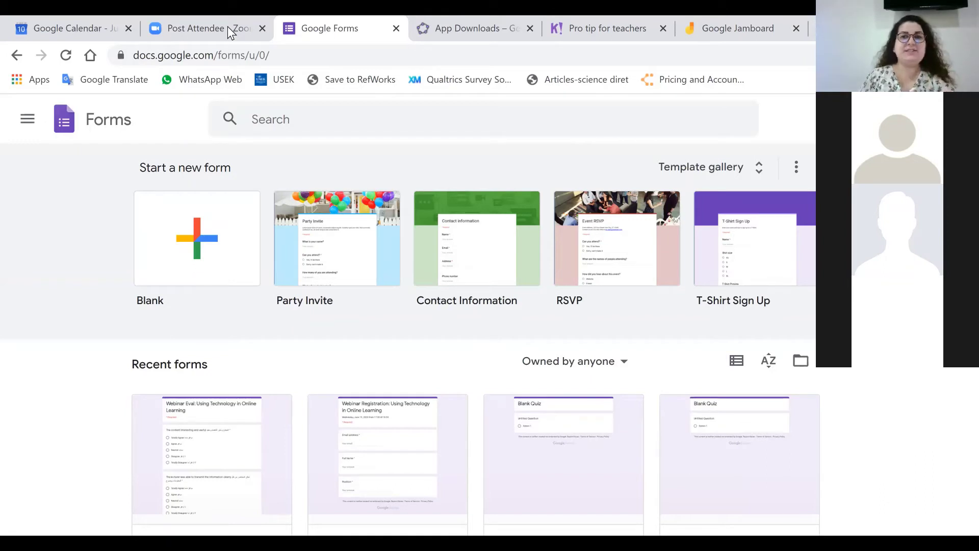
# - Create a blank form, title it "Test 1" and apply the same name to the form file
pyautogui.click(199, 241)
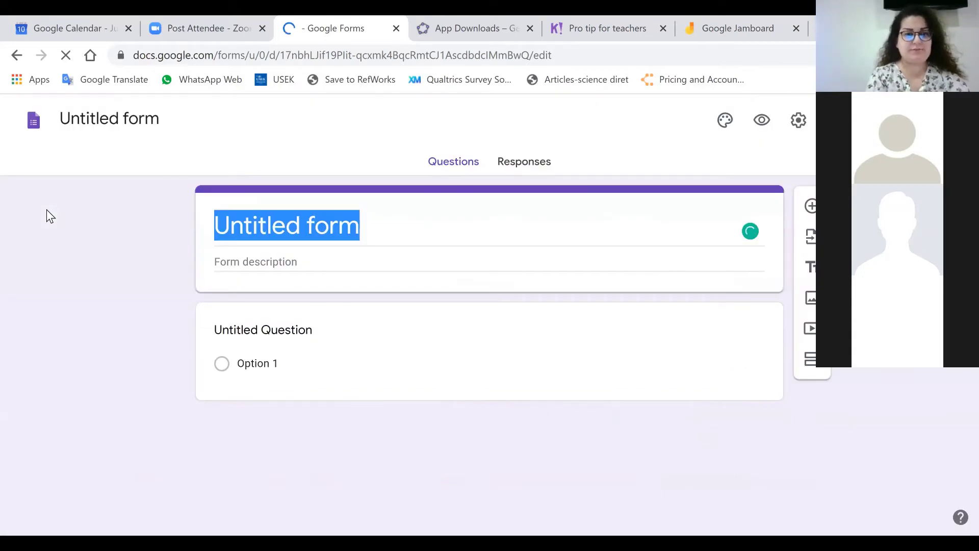
pyautogui.write('Test')
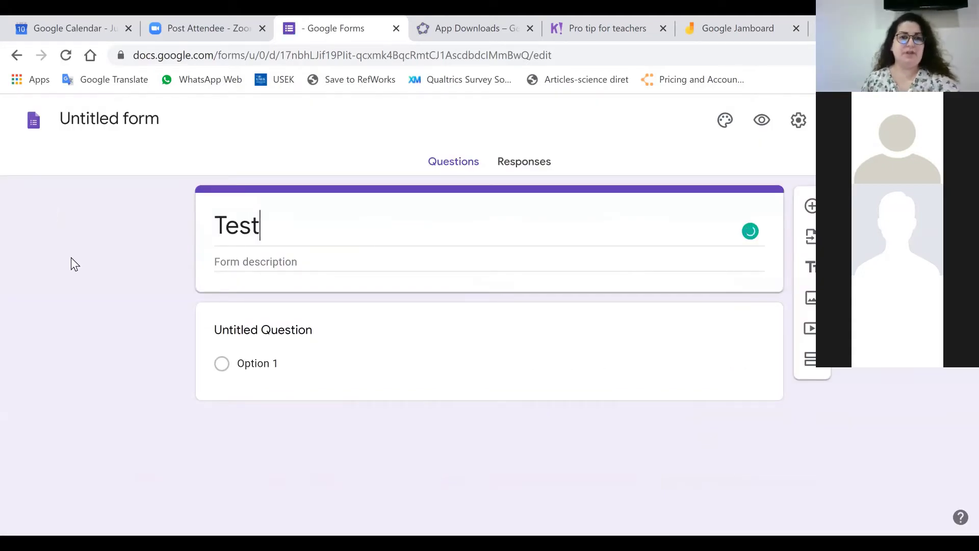
pyautogui.write('1')
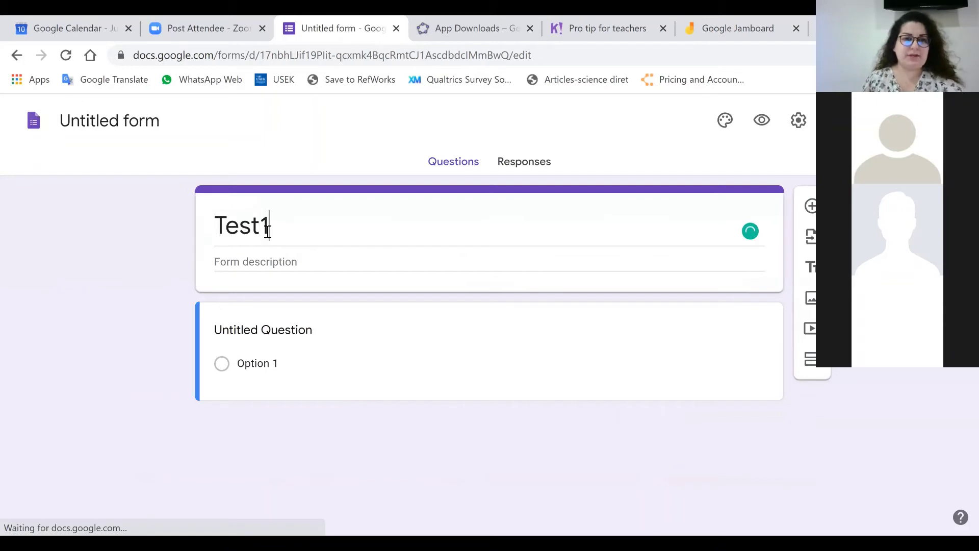
pyautogui.tripleClick(213, 236)
pyautogui.write('Test 1')
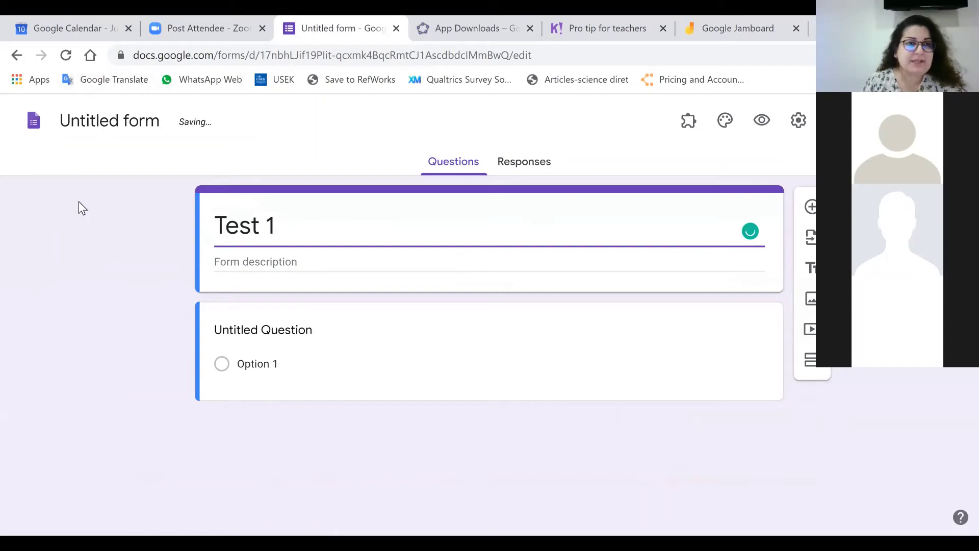
pyautogui.click(56, 125)
pyautogui.press('Return')
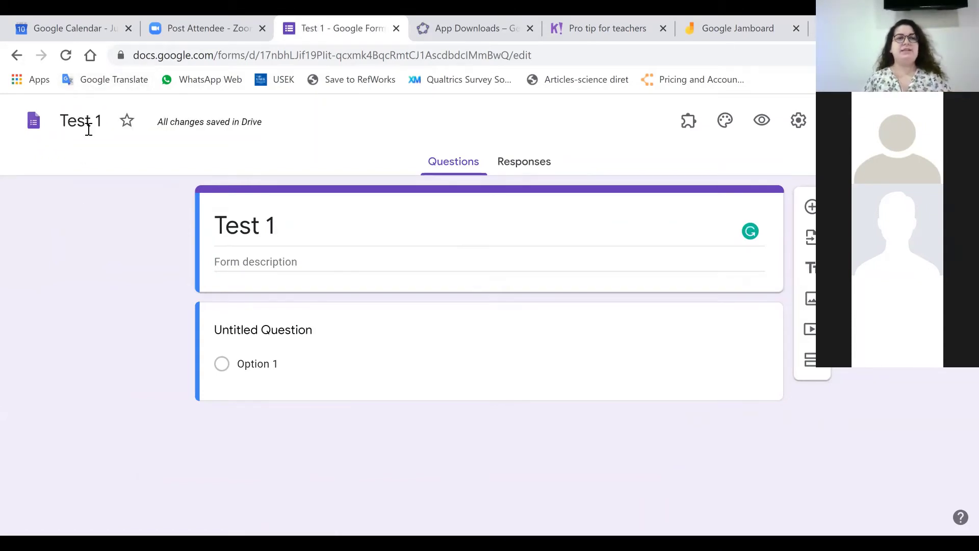
# - Enter "Q 1" as the first multiple-choice question and give it the answer options Yes and No
pyautogui.click(323, 340)
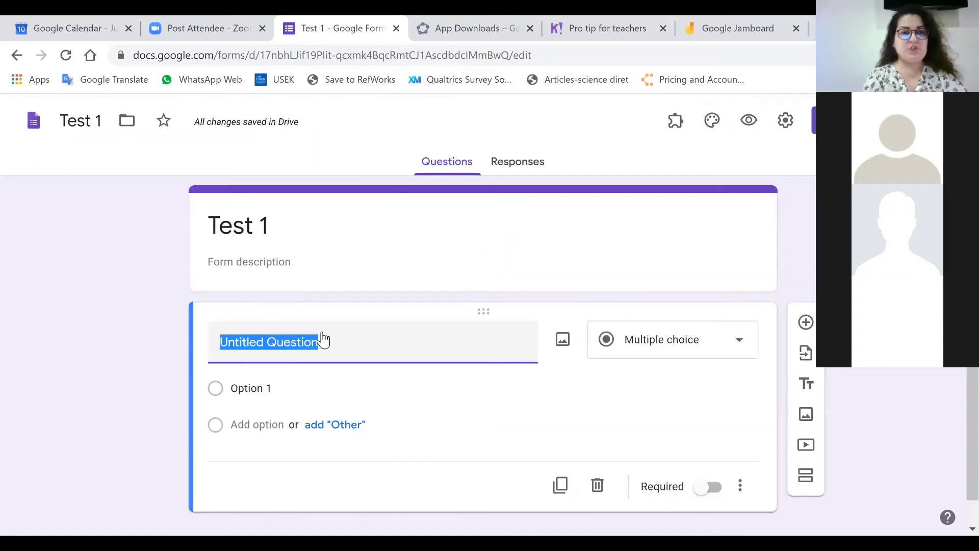
pyautogui.write('U')
pyautogui.press('BackSpace')
pyautogui.write('Q 1')
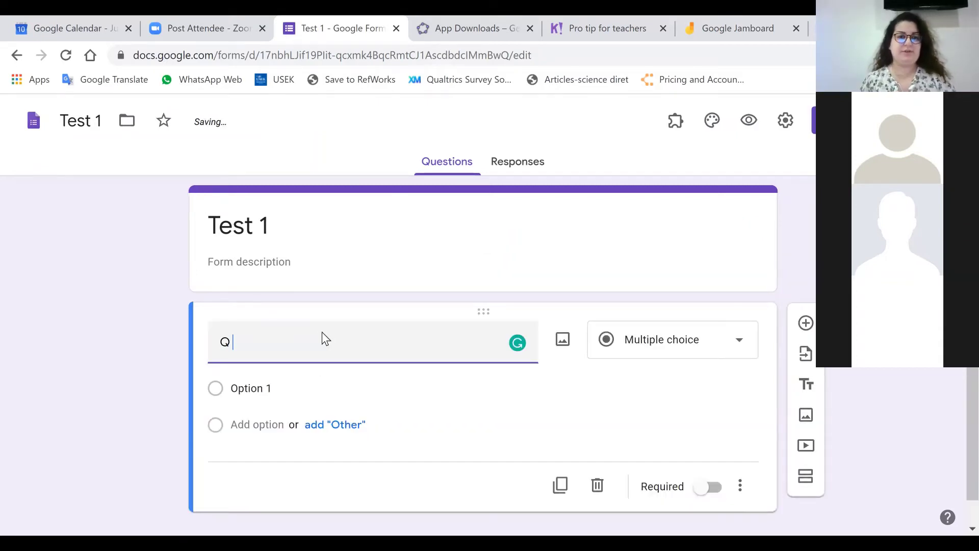
pyautogui.click(275, 390)
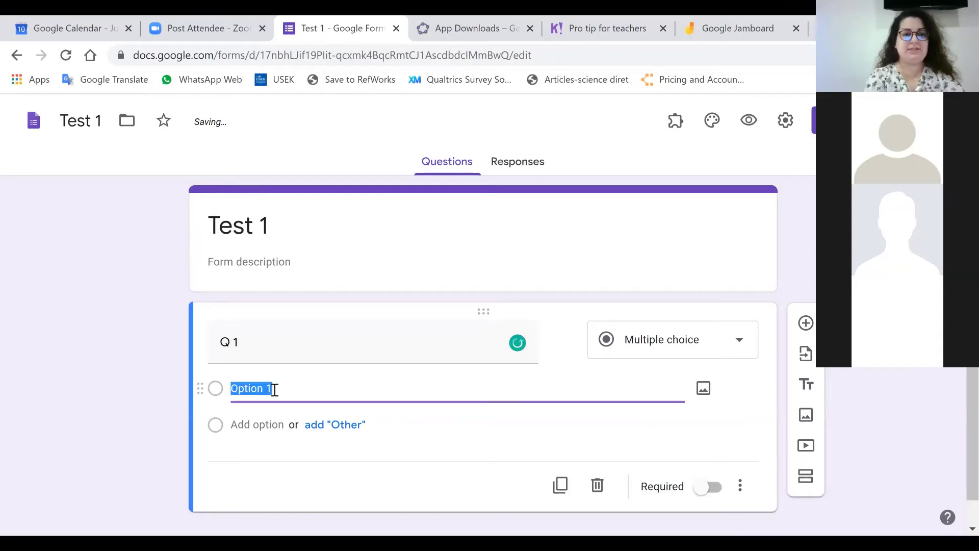
pyautogui.write('Yes')
pyautogui.click(275, 432)
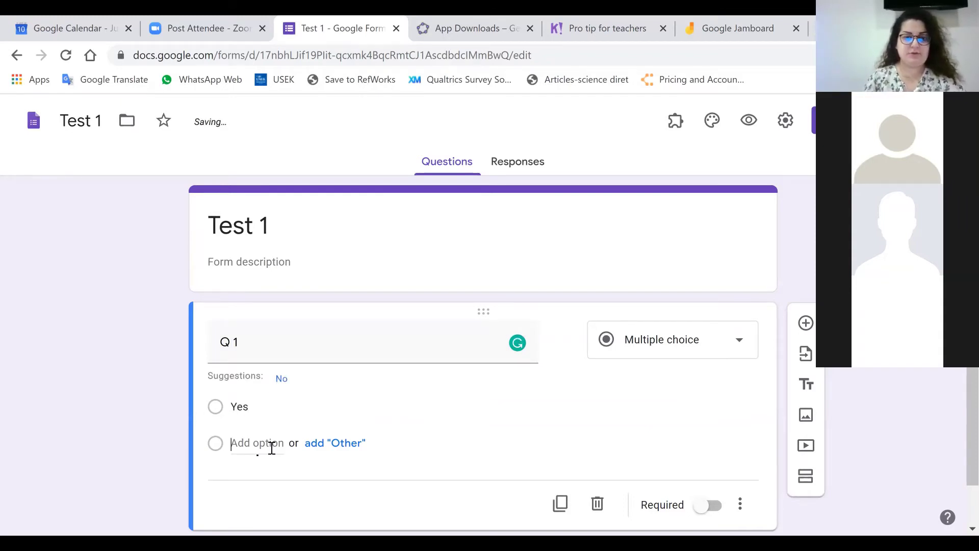
pyautogui.write('No')
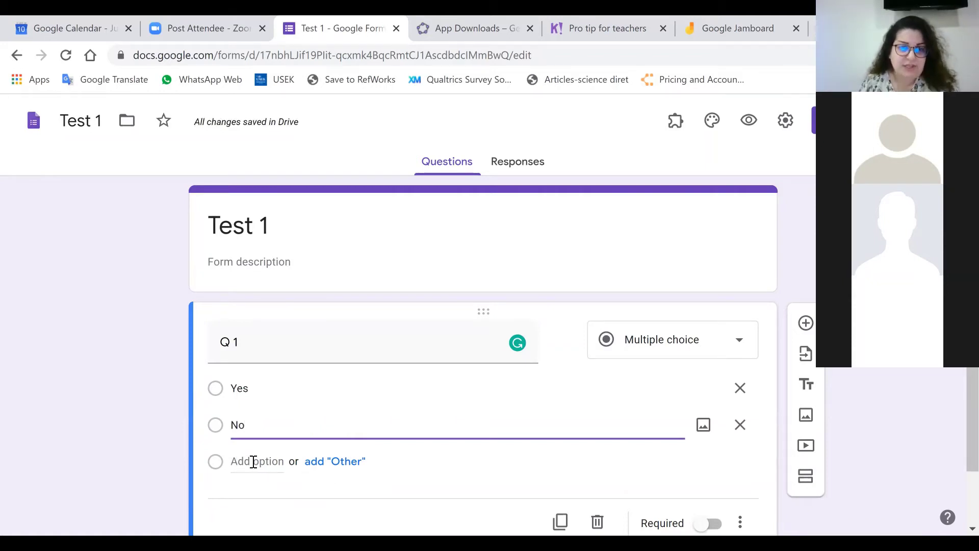
# - Add a third answer option and remove it, and look through the available question types without changing the type
pyautogui.click(321, 470)
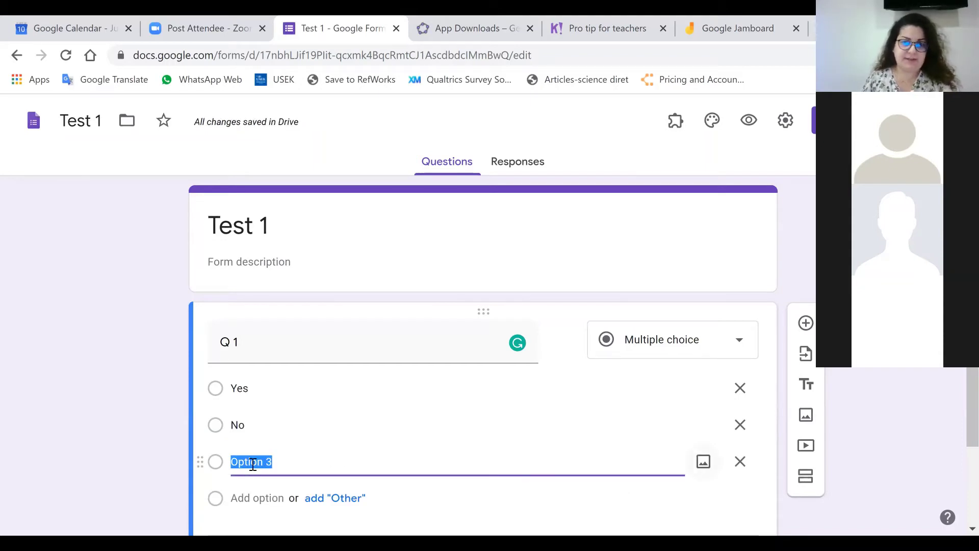
pyautogui.click(741, 462)
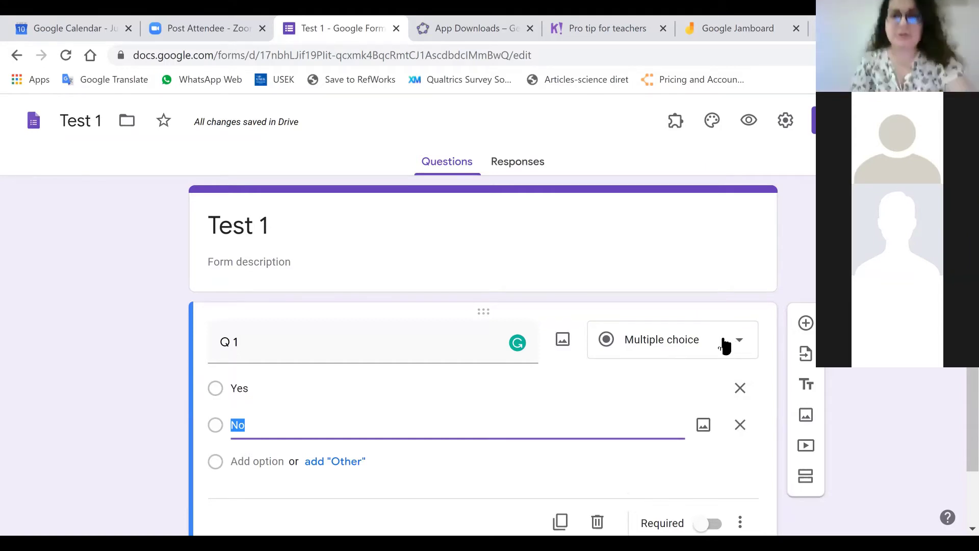
pyautogui.click(666, 338)
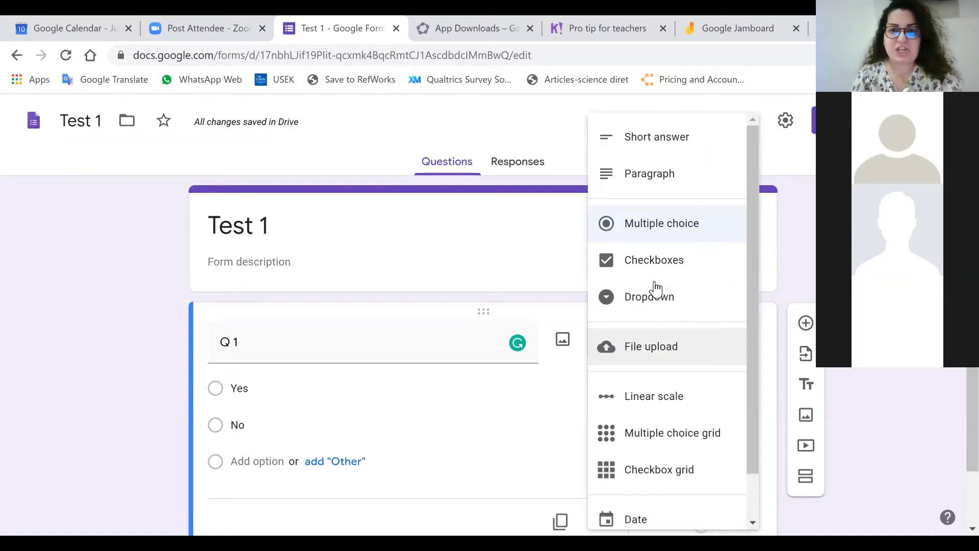
pyautogui.click(106, 336)
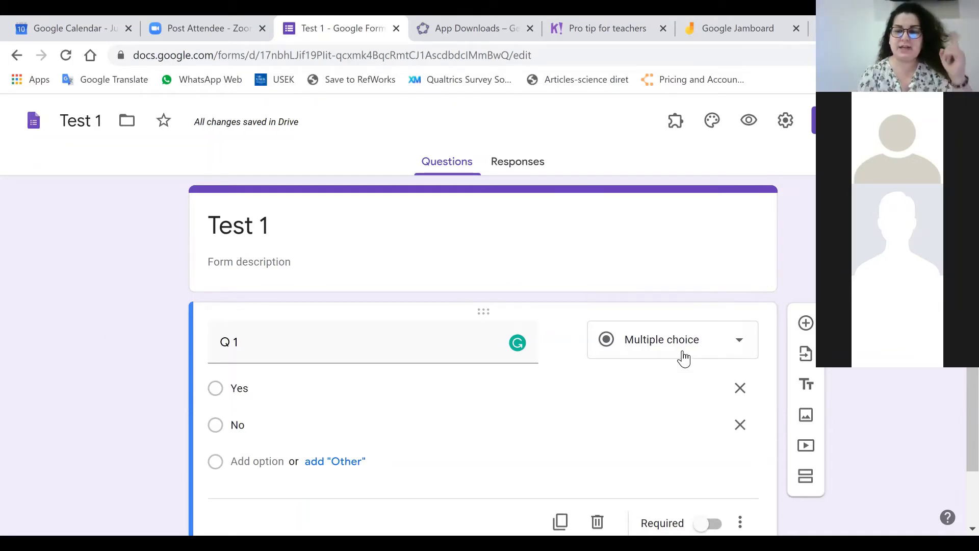
# - Make the first question required and change its text to "1 + 2 ="
pyautogui.scroll(-2, 650, 382)
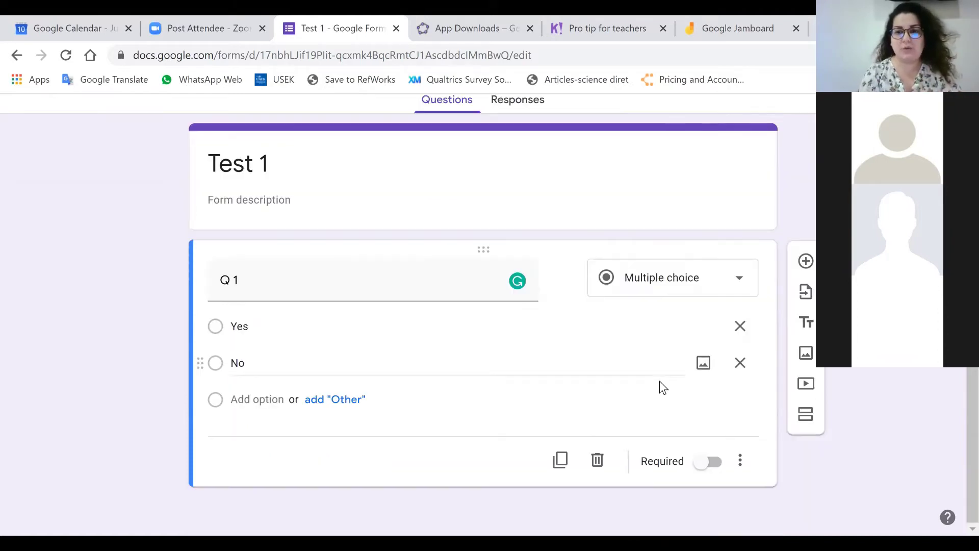
pyautogui.click(710, 462)
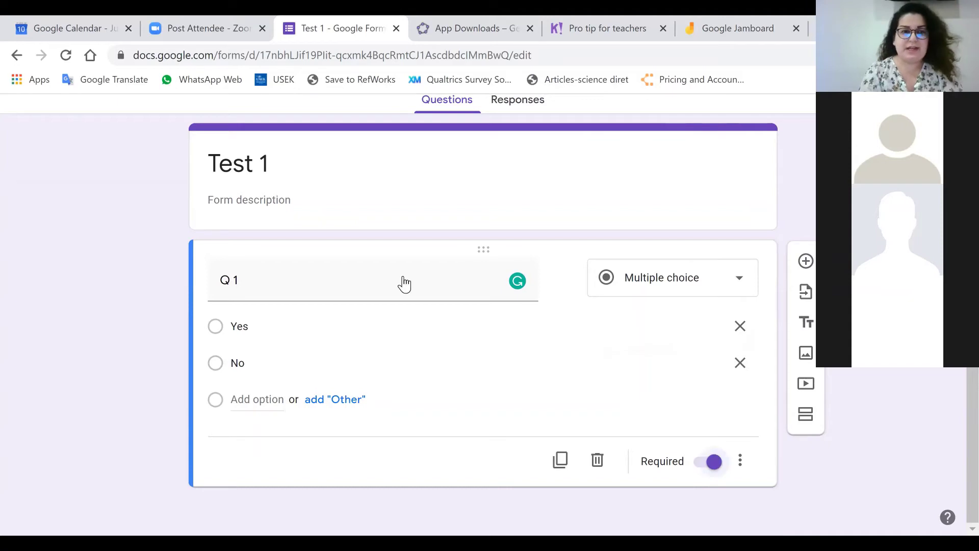
pyautogui.click(247, 286)
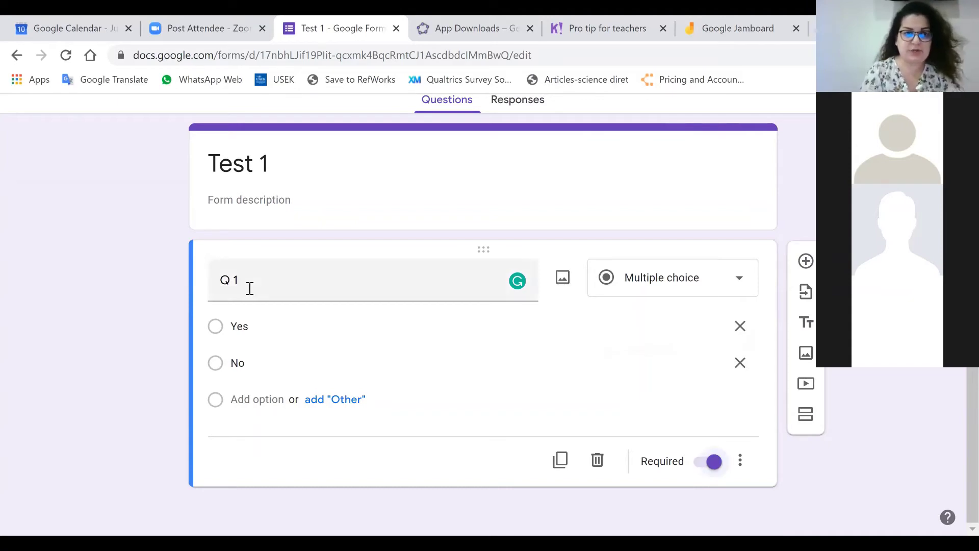
pyautogui.write('1')
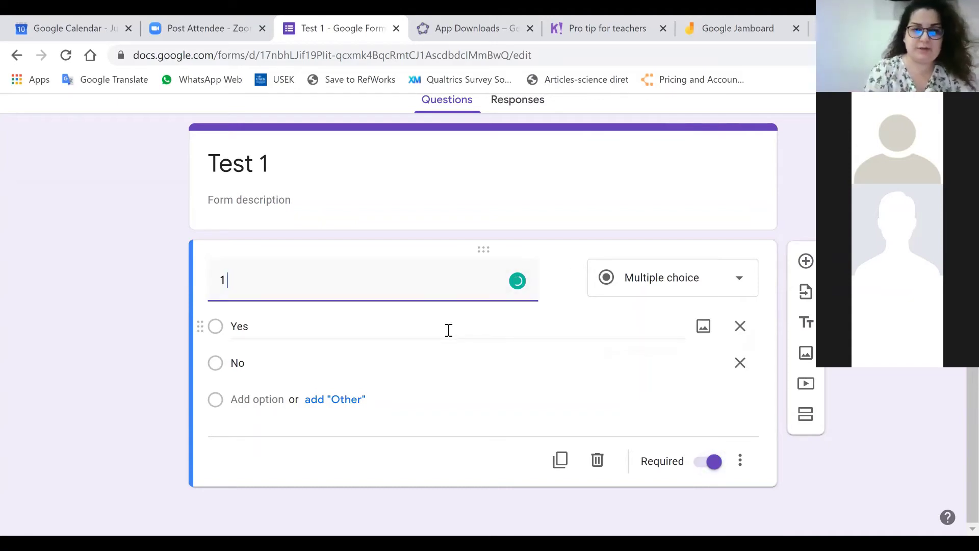
pyautogui.write(' + ')
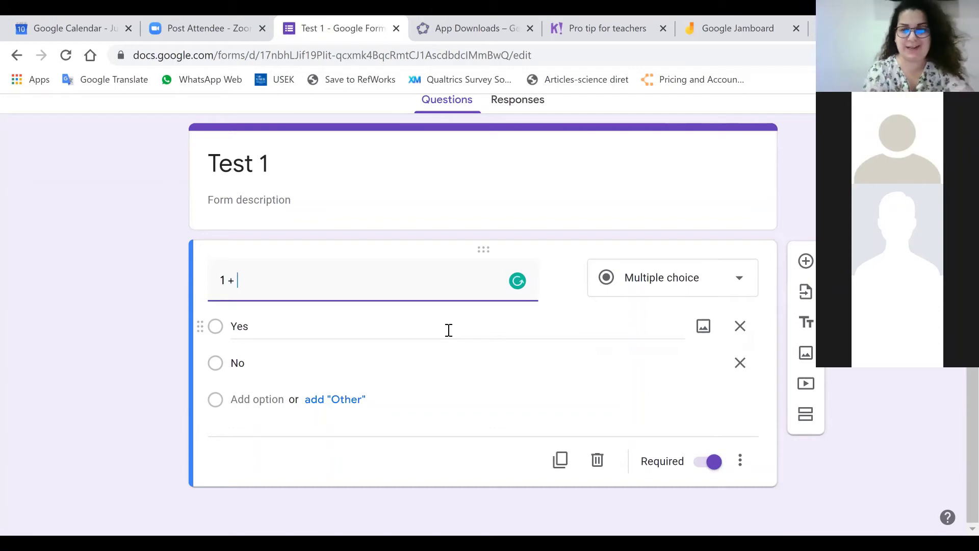
pyautogui.write('2')
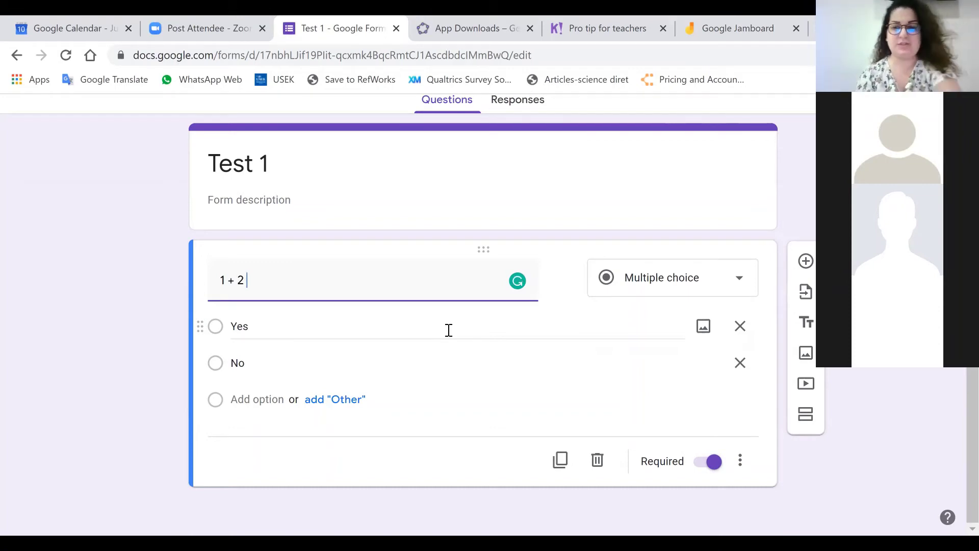
pyautogui.write(' +')
pyautogui.press('BackSpace')
pyautogui.write('=')
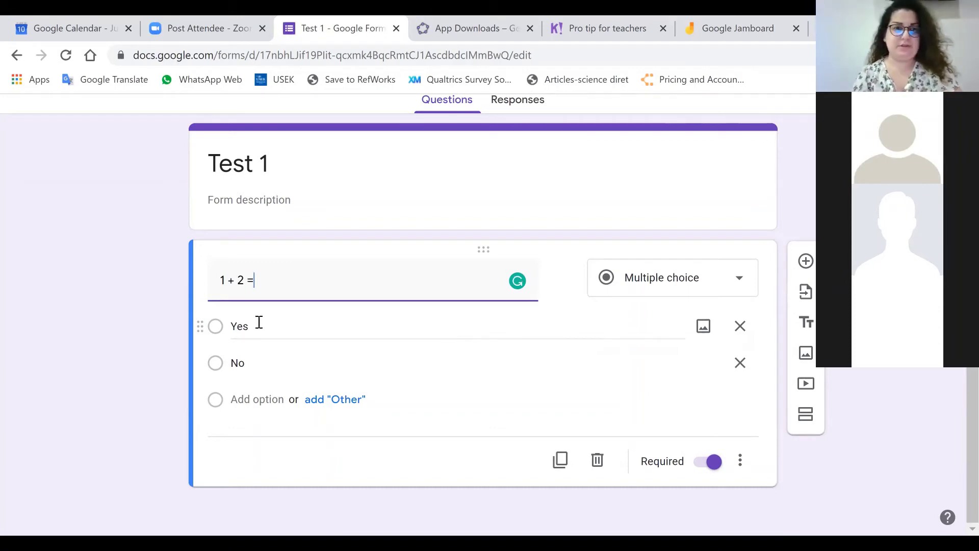
# - Set the answer options of the "1 + 2 =" question to 3, 2 and 4
pyautogui.press('Tab')
pyautogui.write('3')
pyautogui.press('Tab')
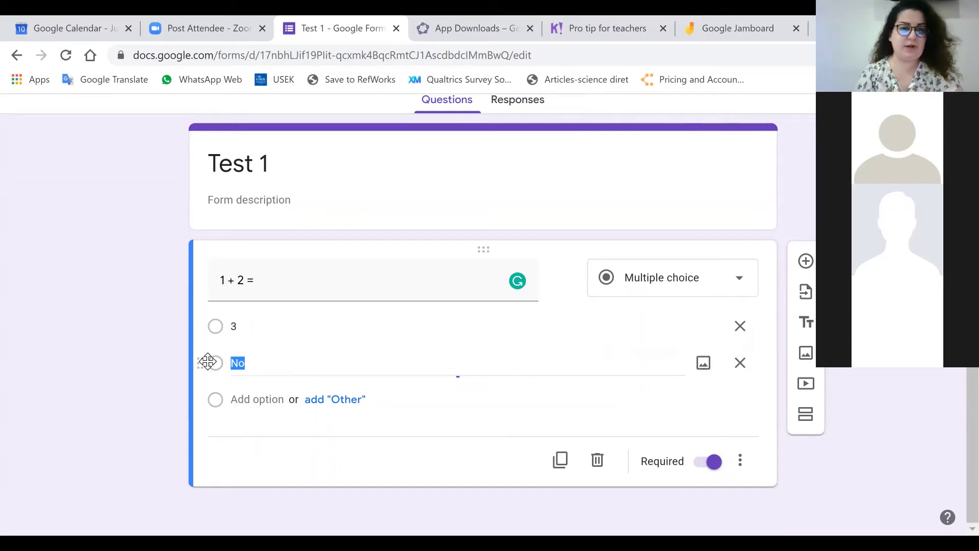
pyautogui.write('1')
pyautogui.press('Tab')
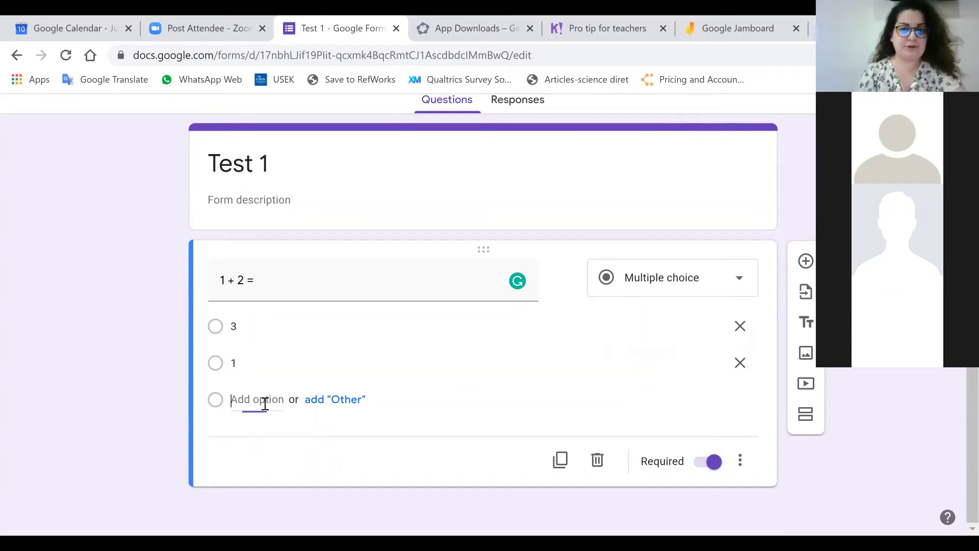
pyautogui.write('3')
pyautogui.press('BackSpace')
pyautogui.write('4')
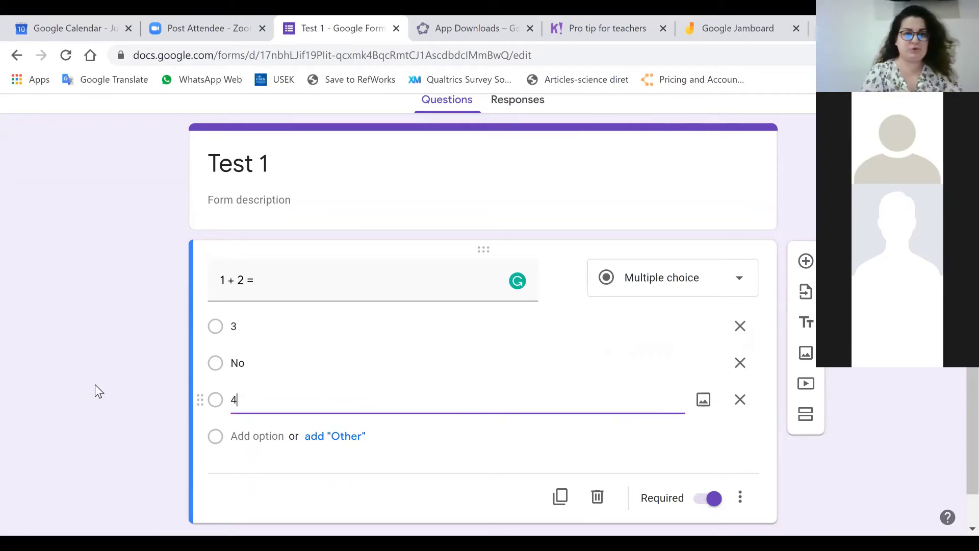
pyautogui.click(275, 366)
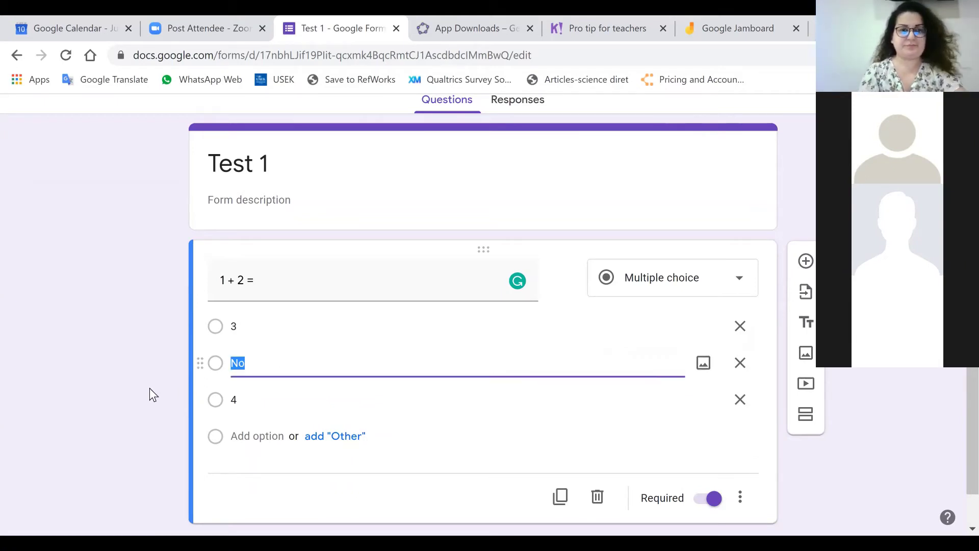
pyautogui.write('2')
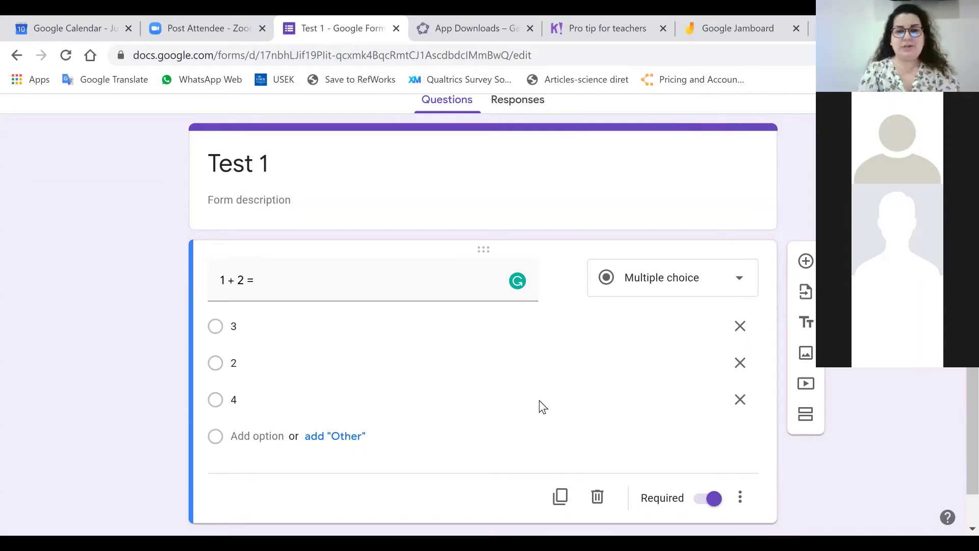
# - Add a second multiple-choice question with the text "3-1 ="
pyautogui.scroll(-1, 540, 401)
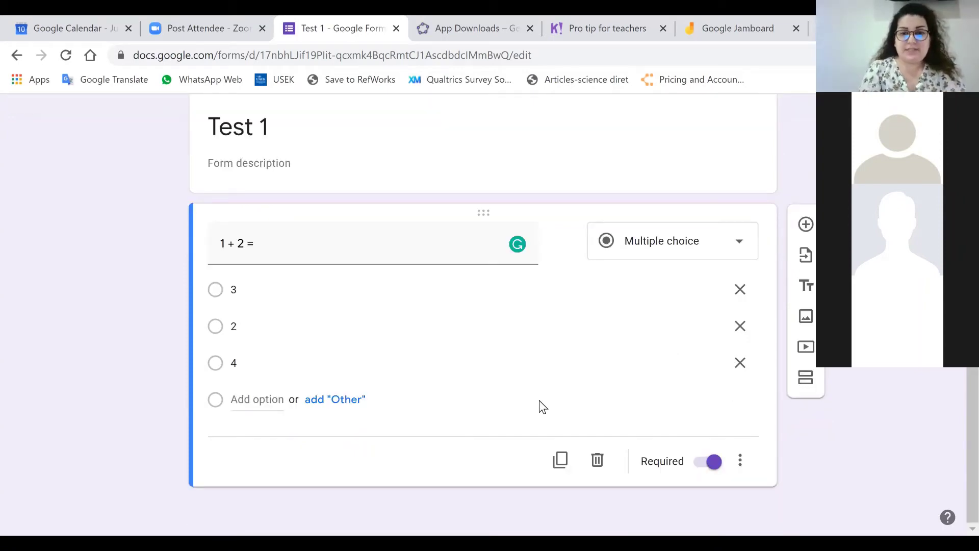
pyautogui.click(806, 227)
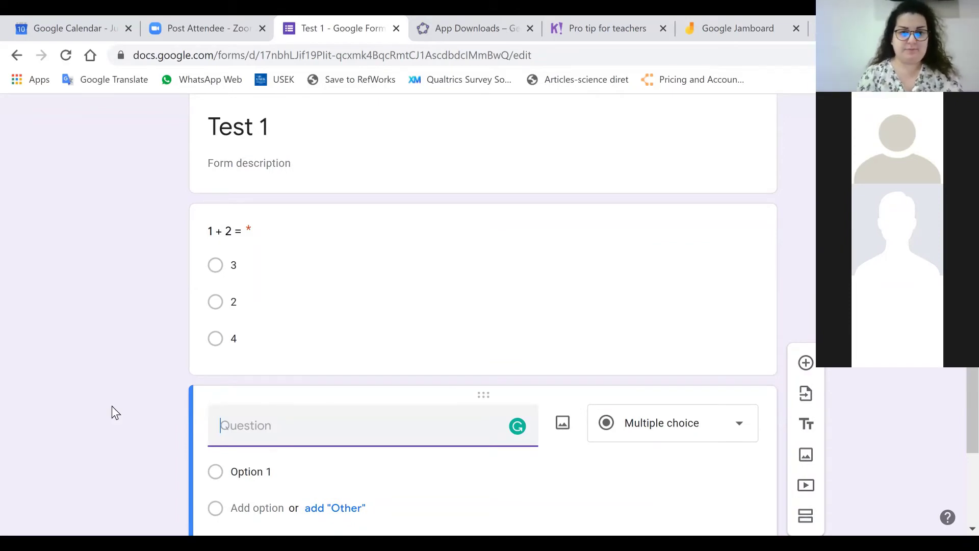
pyautogui.write('3')
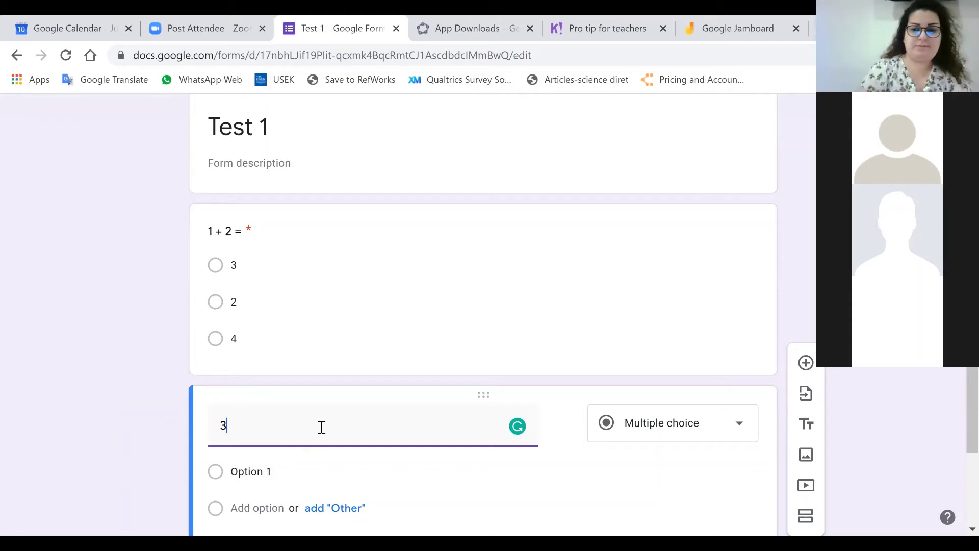
pyautogui.write(' +')
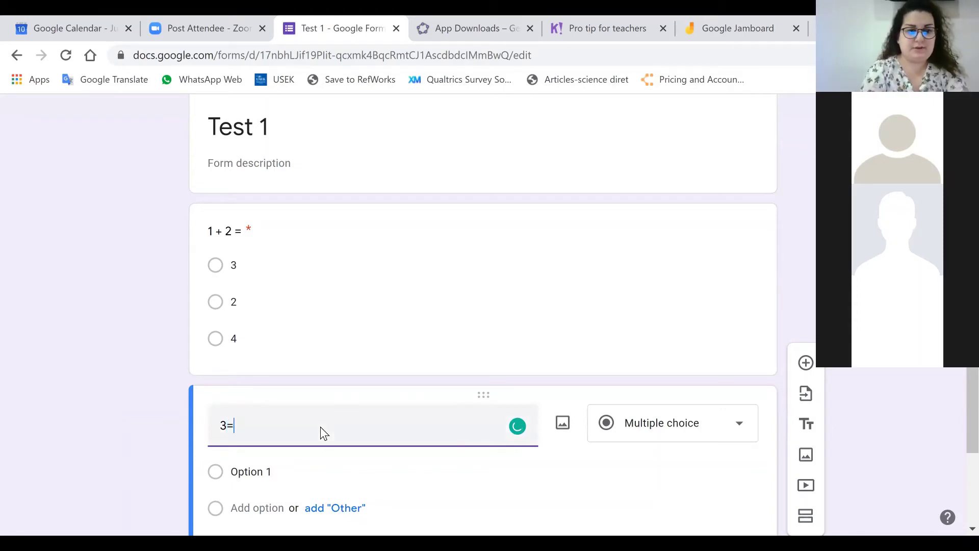
pyautogui.press('BackSpace')
pyautogui.write('-1')
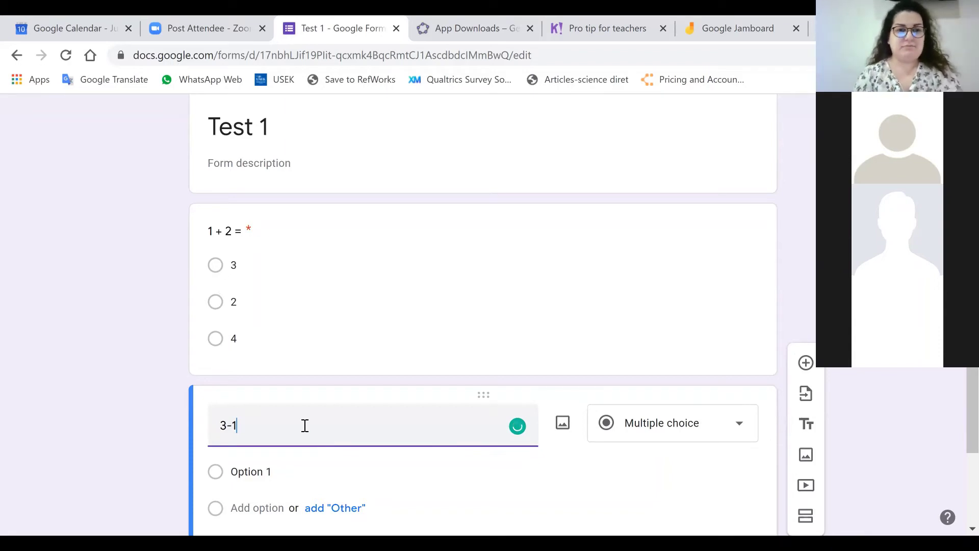
pyautogui.write(' =')
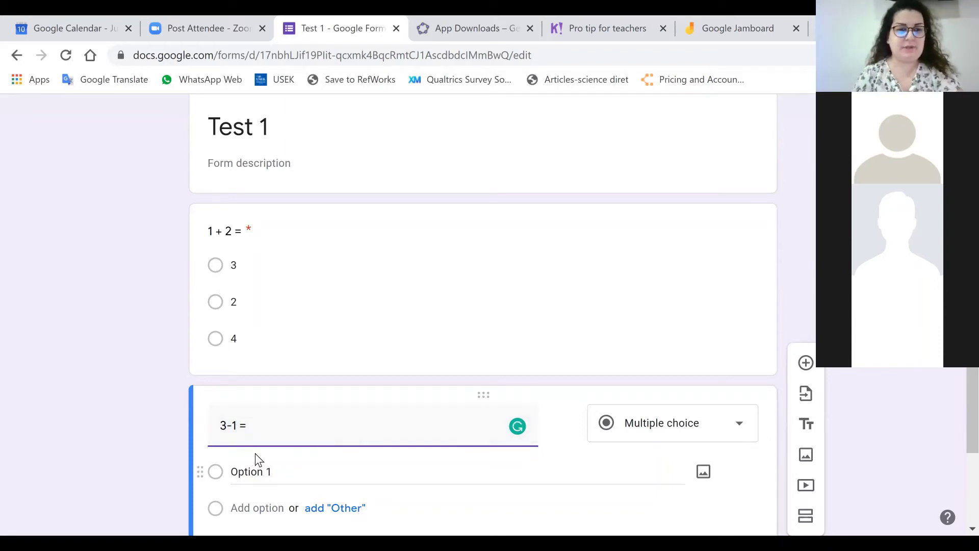
# - Give the "3-1 =" question the answer options 2, 1 and 4, and make it required
pyautogui.press('Return')
pyautogui.write('2')
pyautogui.press('Return')
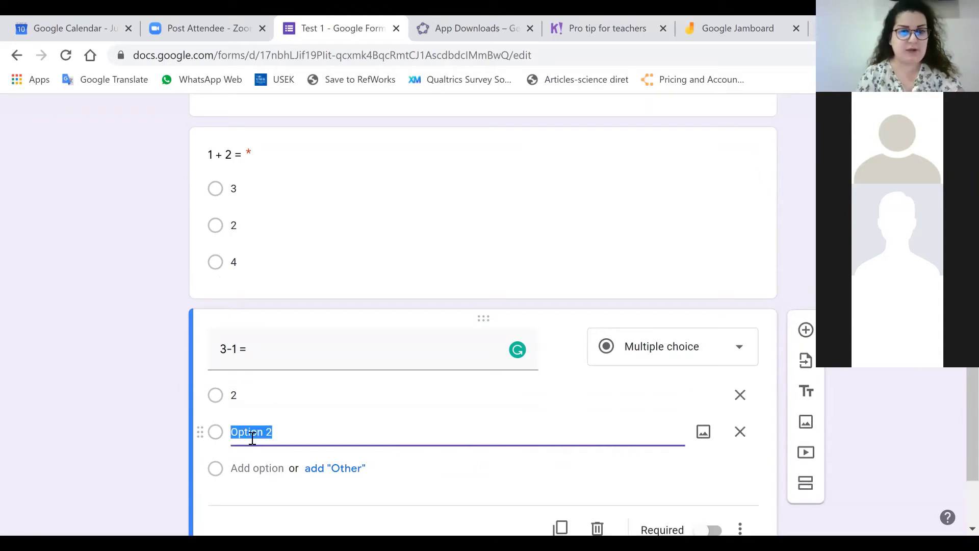
pyautogui.write('1')
pyautogui.press('Return')
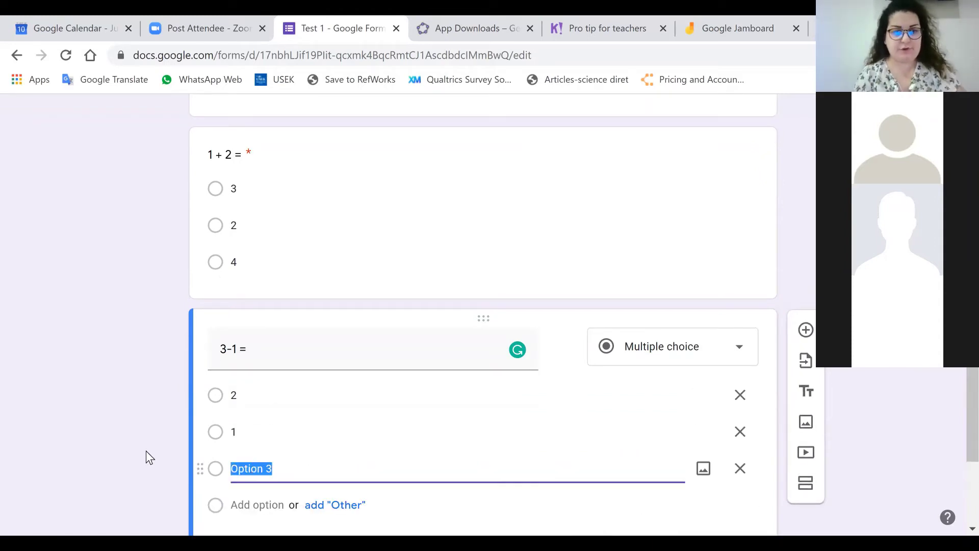
pyautogui.write('4')
pyautogui.click(129, 445)
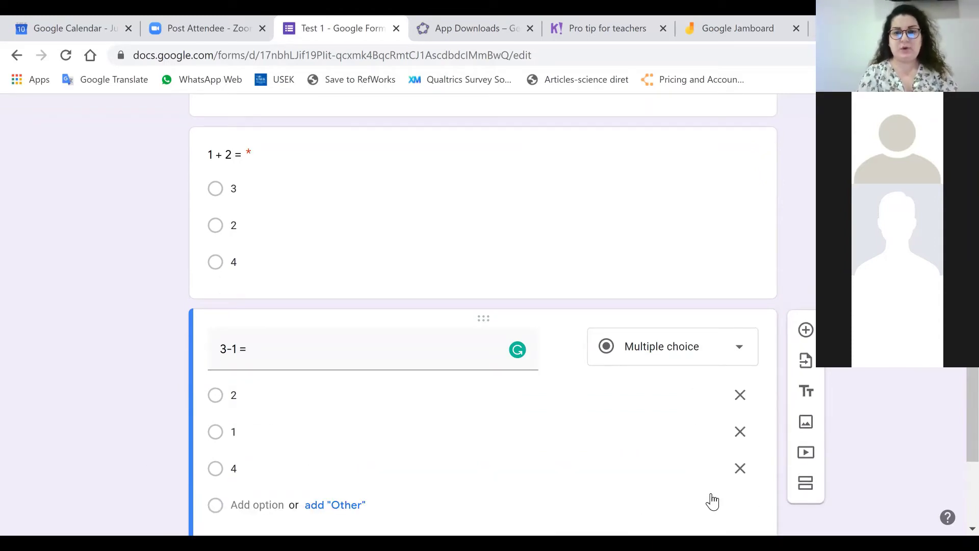
pyautogui.scroll(-2, 485, 423)
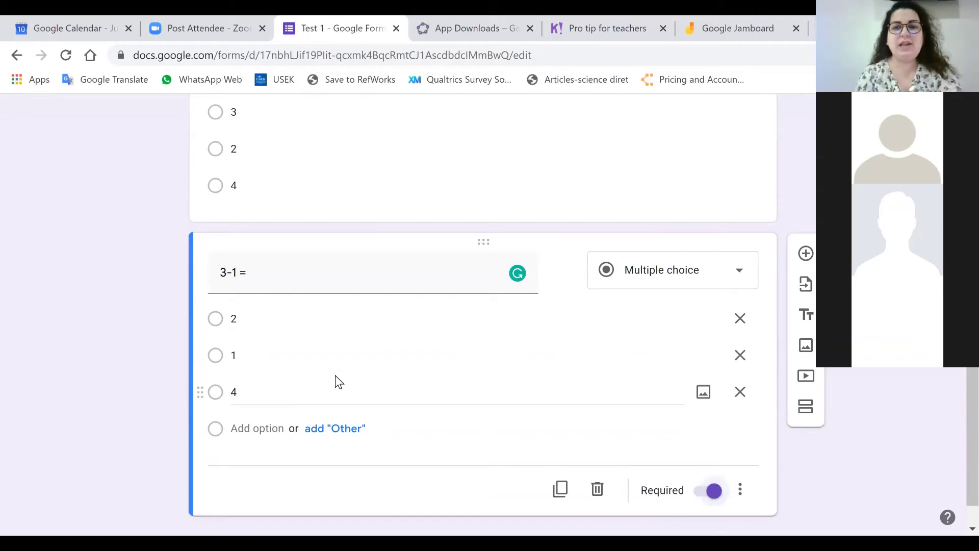
# - Make the form a quiz that releases grades later, after manual review, hide missed questions from respondents, and save the settings
pyautogui.scroll(2, 337, 382)
pyautogui.scroll(4, 336, 378)
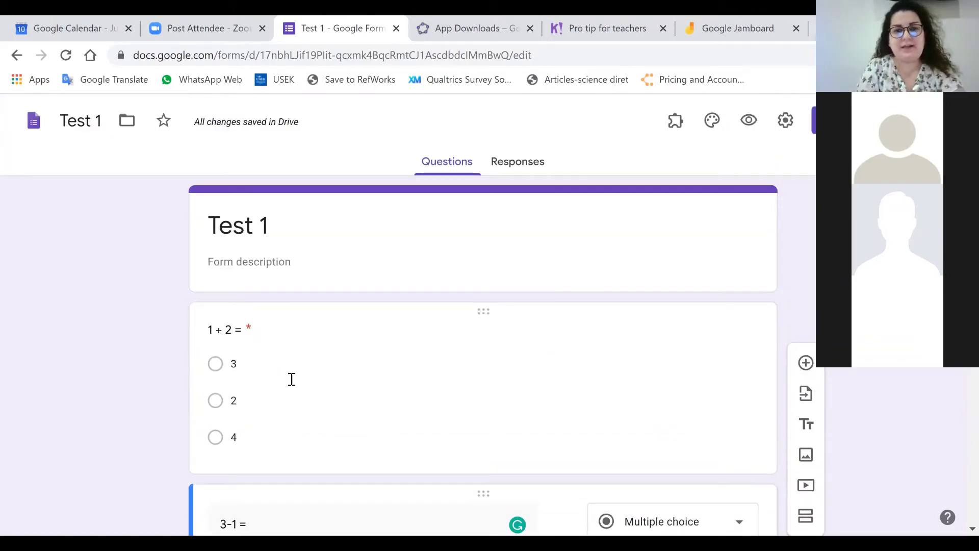
pyautogui.scroll(-5, 266, 405)
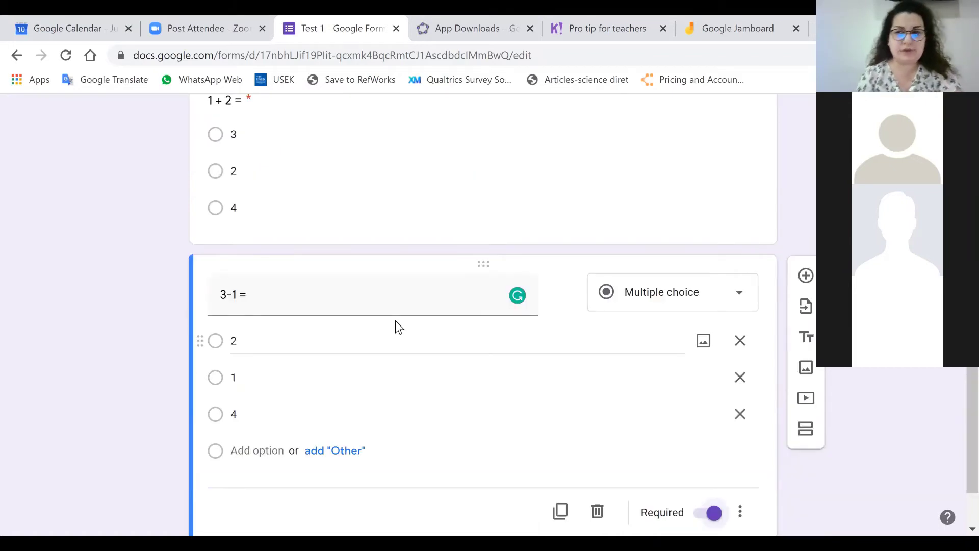
pyautogui.scroll(2, 393, 318)
pyautogui.scroll(3, 392, 317)
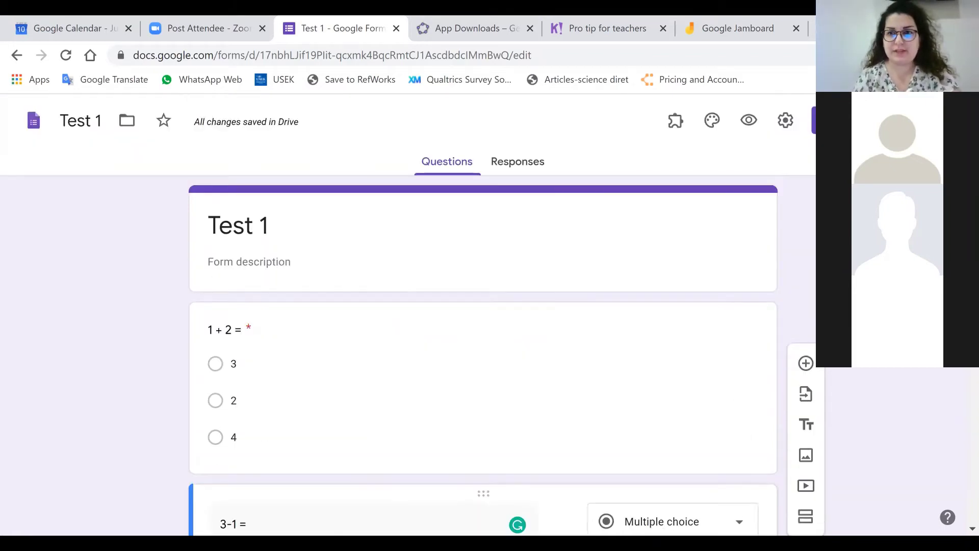
pyautogui.click(786, 120)
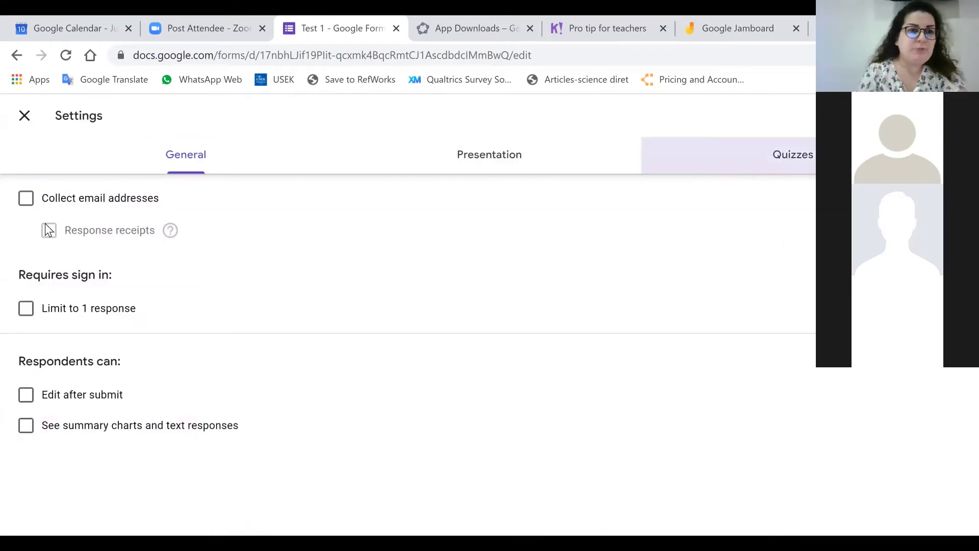
pyautogui.click(35, 204)
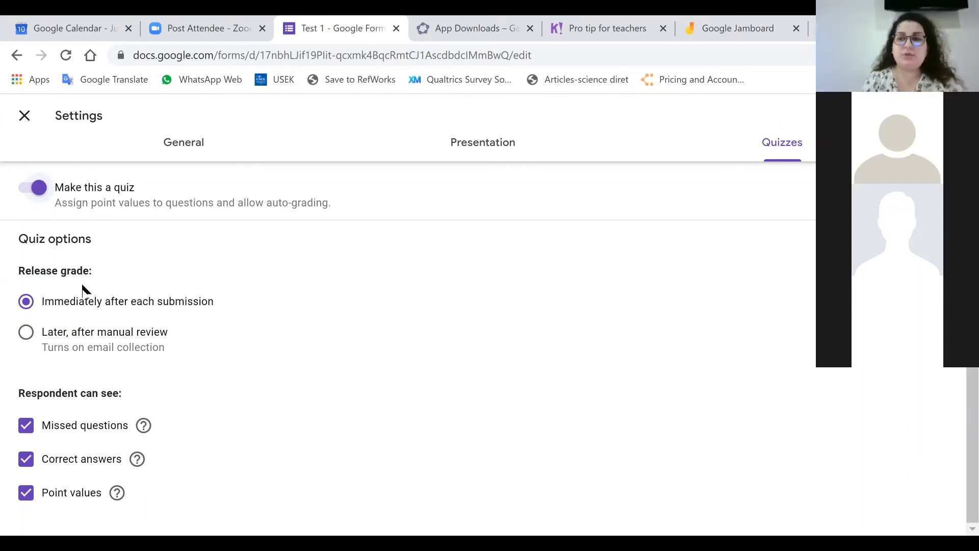
pyautogui.click(26, 333)
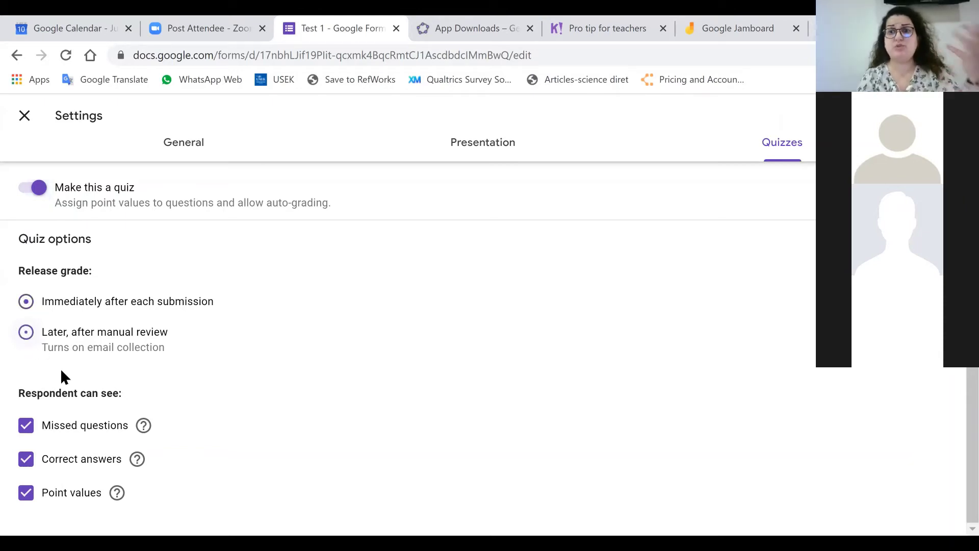
pyautogui.click(26, 434)
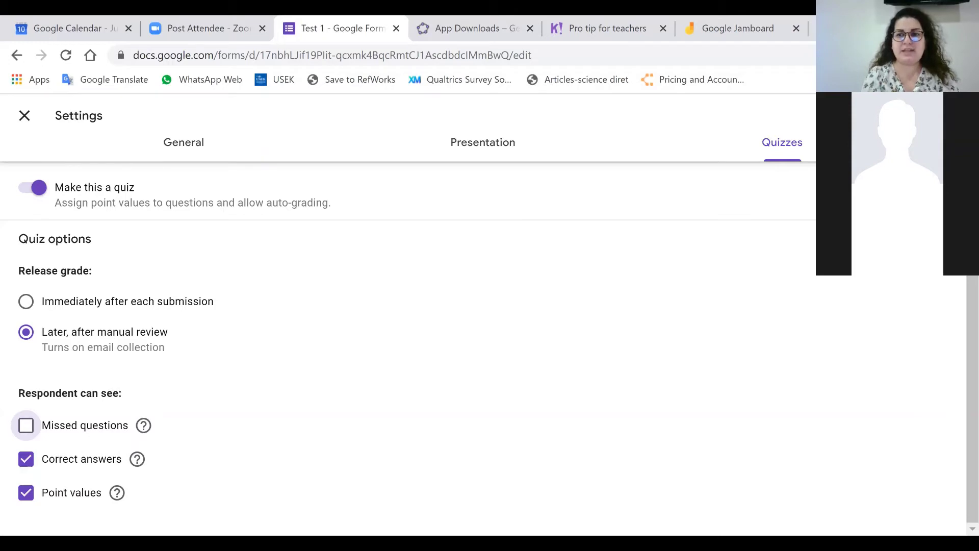
pyautogui.hotkey('ctrl', '-')
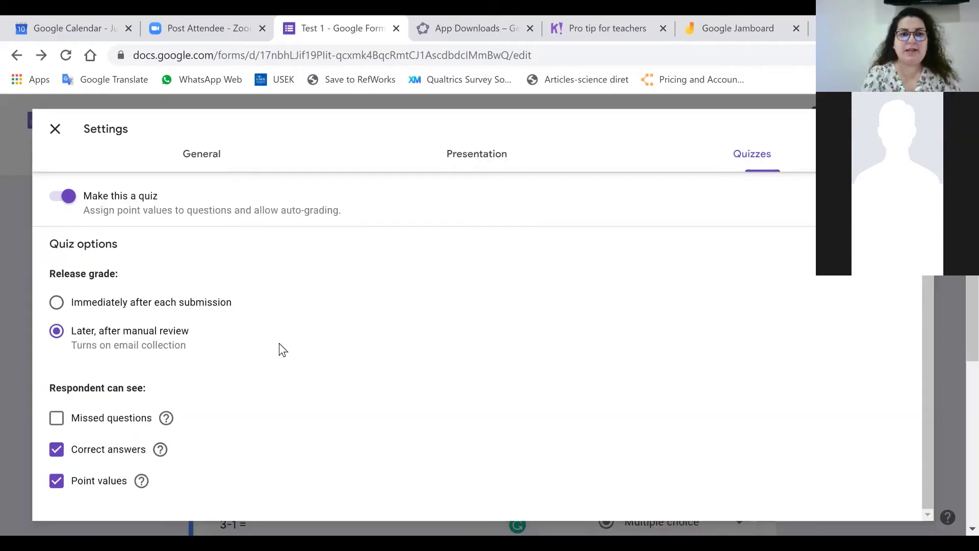
pyautogui.press('Escape')
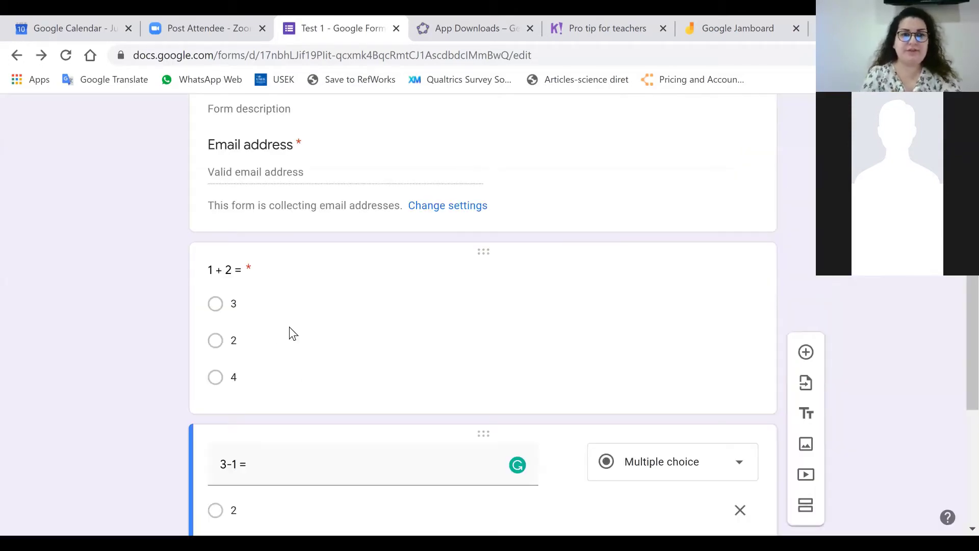
# - Mark 3 as the correct answer in the answer key of the "1 + 2 =" question
pyautogui.click(232, 341)
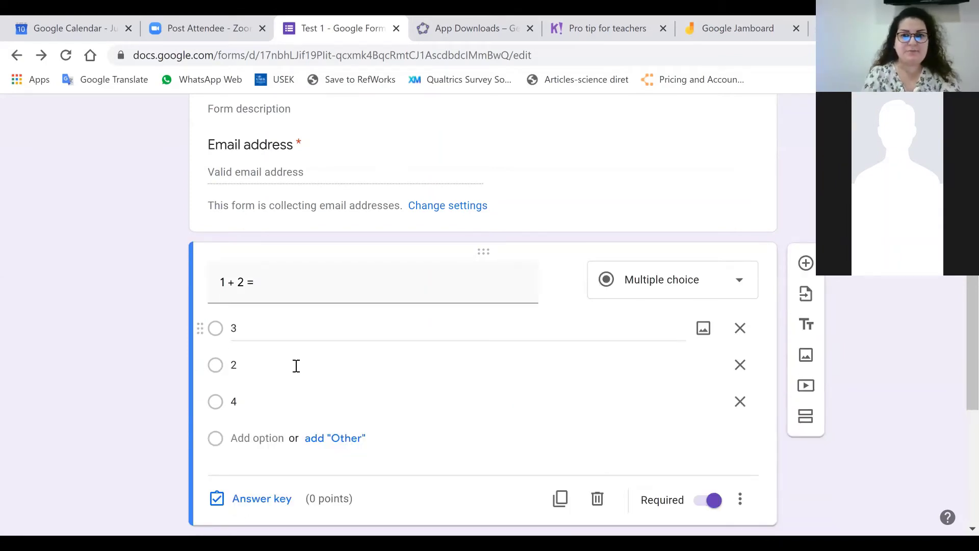
pyautogui.click(482, 378)
pyautogui.scroll(-3, 354, 332)
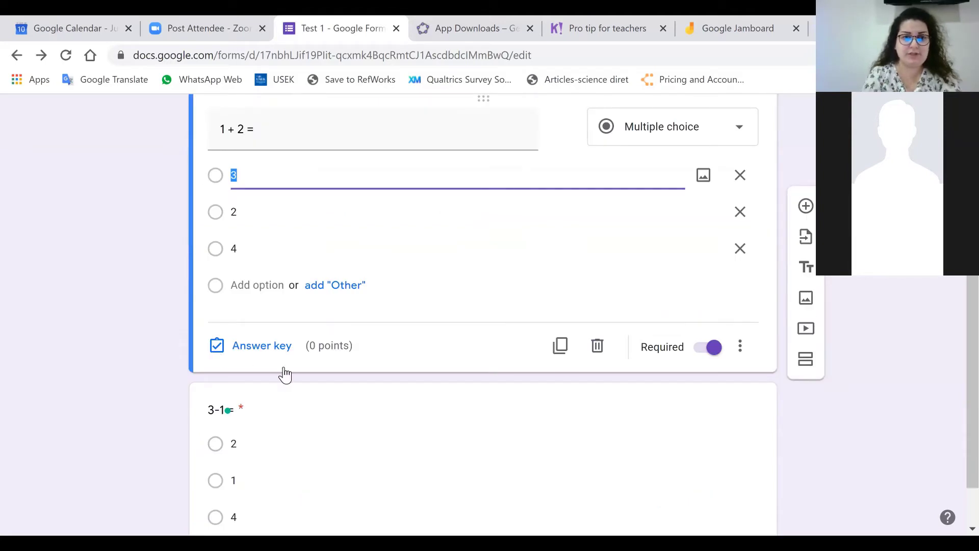
pyautogui.click(293, 345)
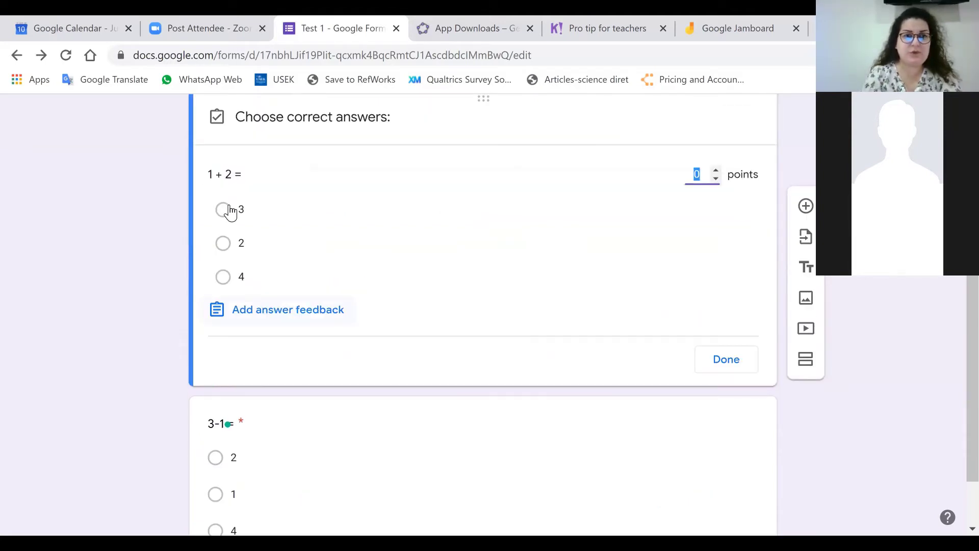
pyautogui.click(223, 211)
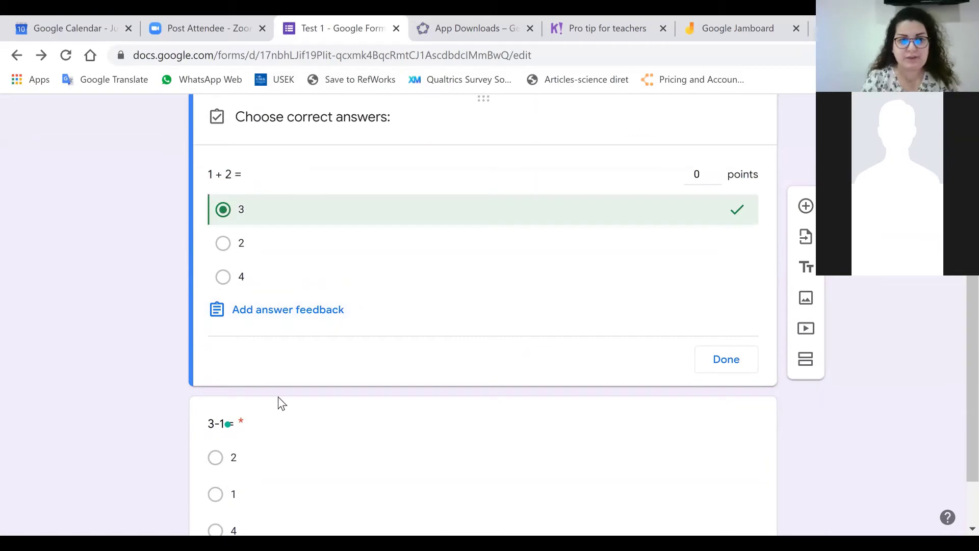
# - Mark 2 as the correct answer to the "3-1 =" question and make it worth 2 points
pyautogui.scroll(-2, 327, 468)
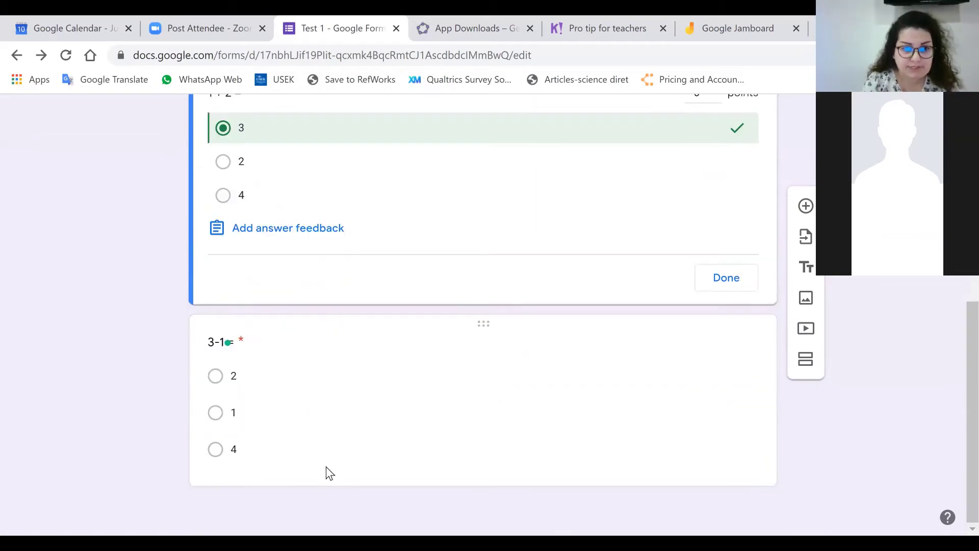
pyautogui.click(240, 462)
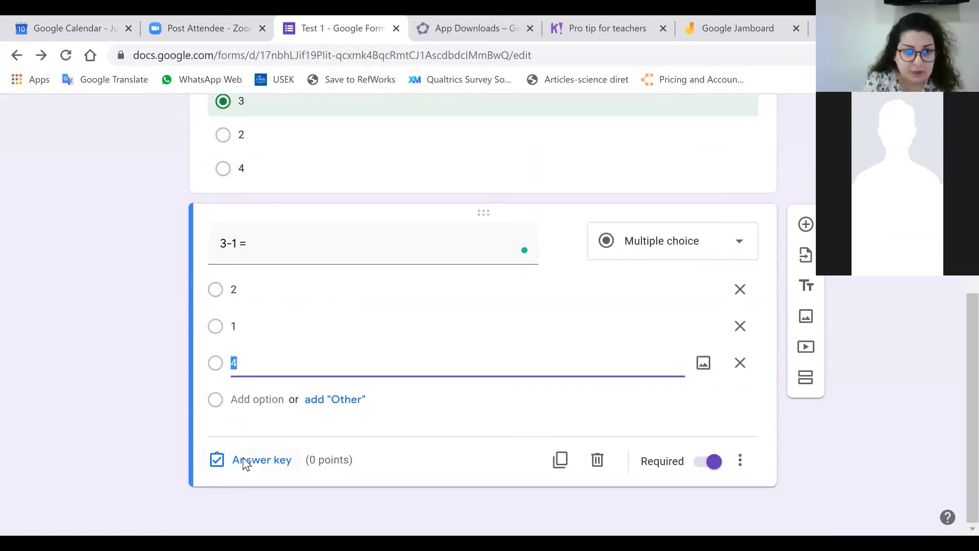
pyautogui.click(244, 461)
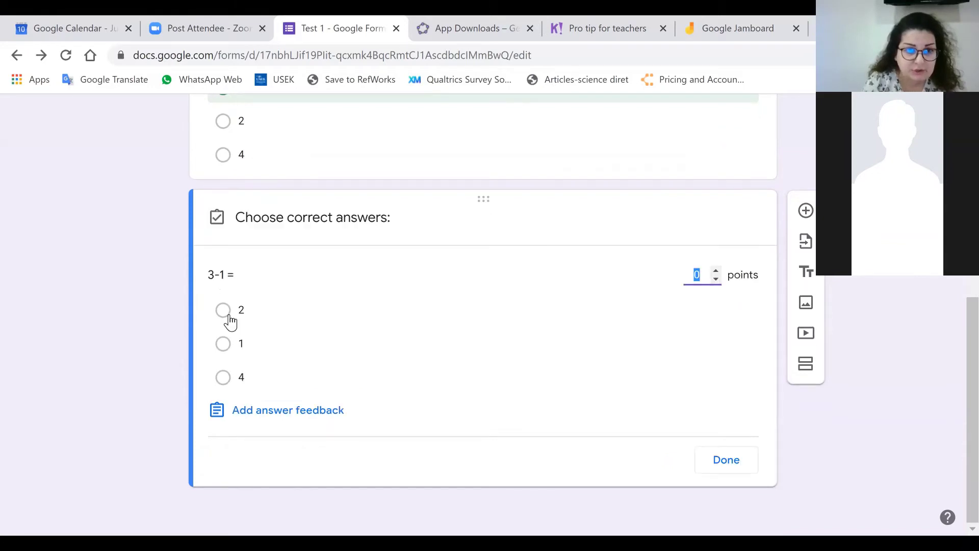
pyautogui.click(475, 324)
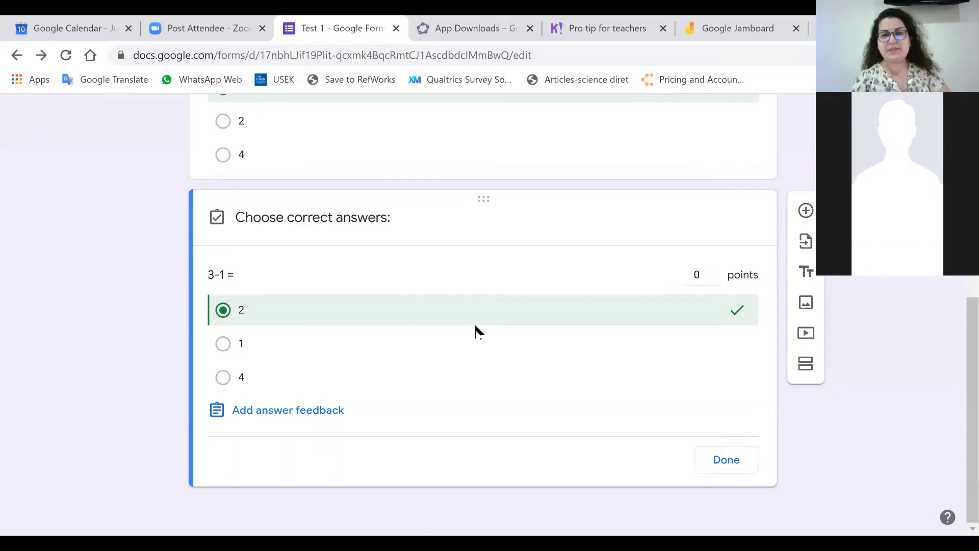
pyautogui.click(720, 274)
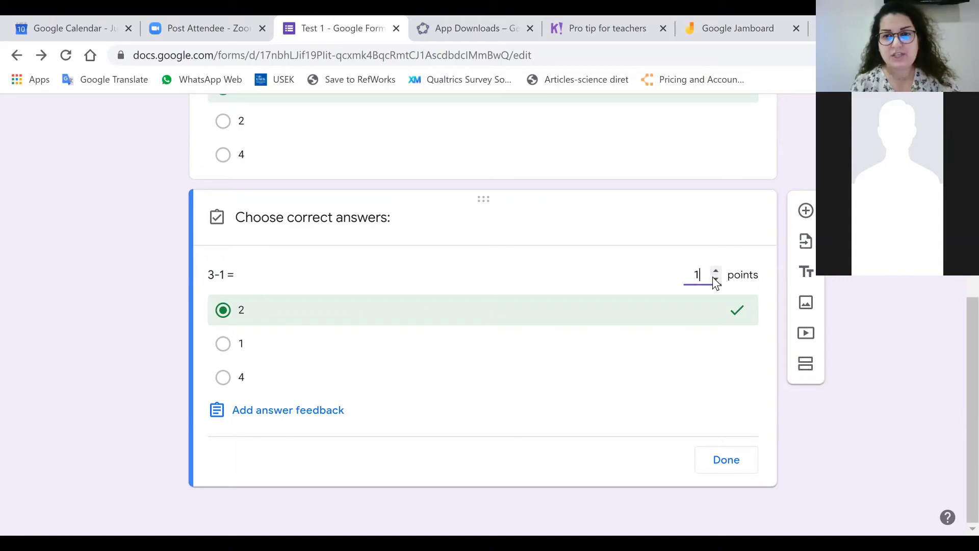
pyautogui.click(716, 272)
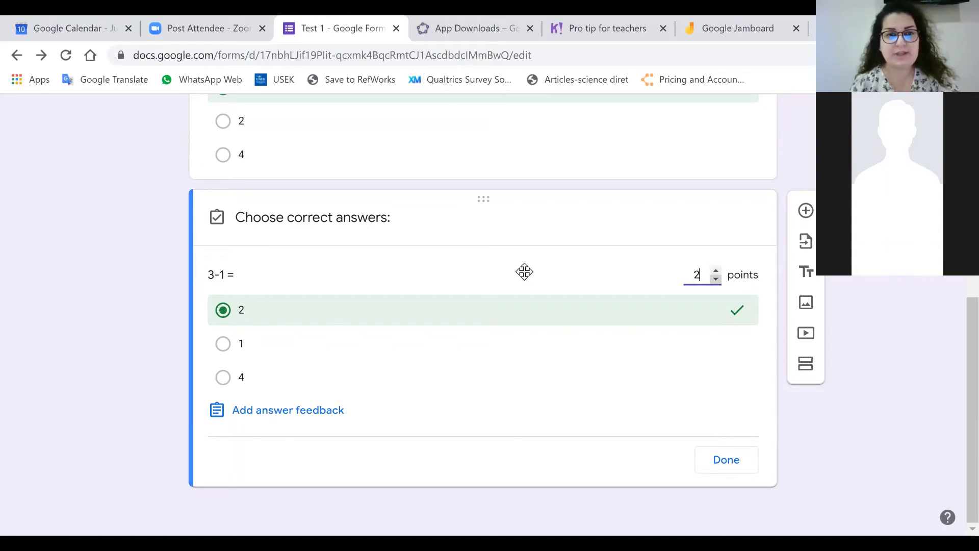
# - Make the "1 + 2 =" question worth 2 points and finish editing its answer key
pyautogui.scroll(5, 524, 272)
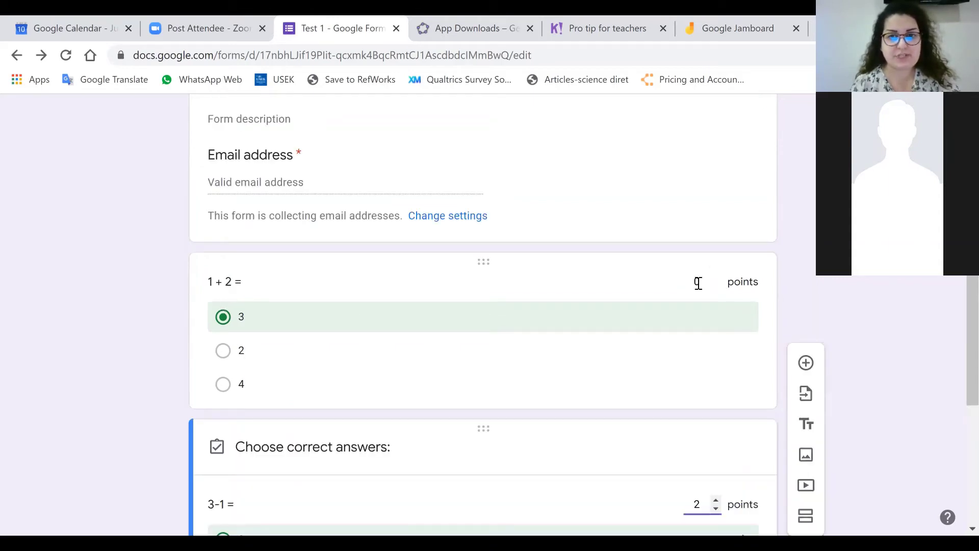
pyautogui.click(719, 336)
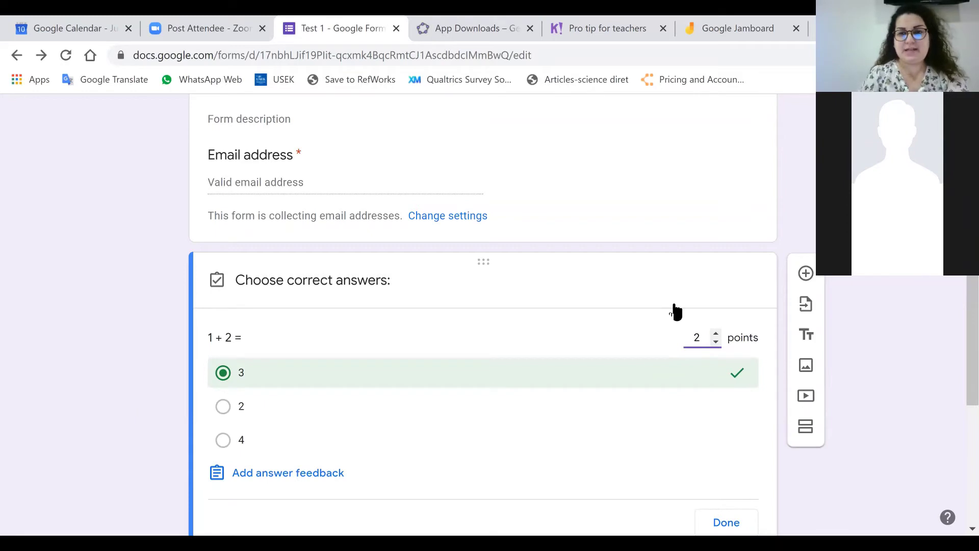
pyautogui.scroll(-1, 714, 347)
pyautogui.scroll(-1, 213, 236)
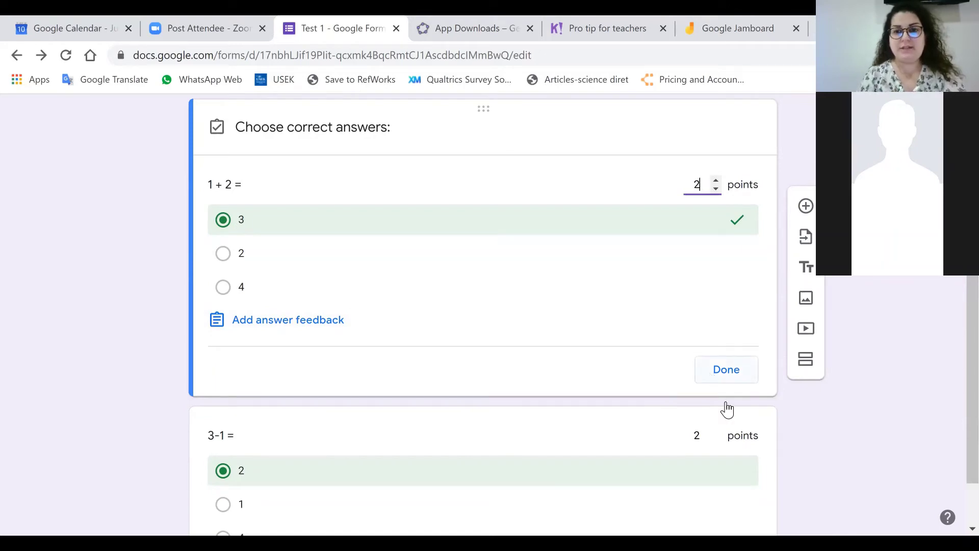
pyautogui.click(696, 375)
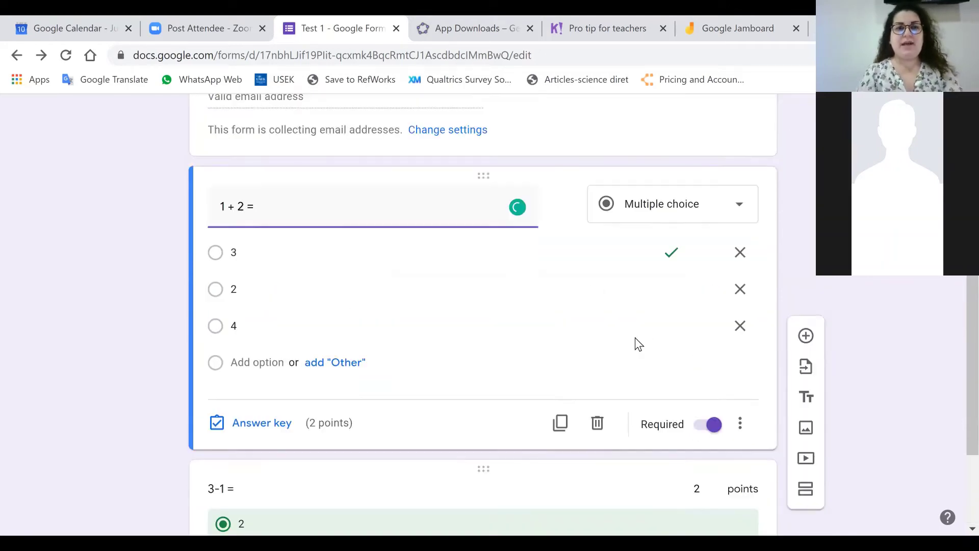
# - Finish editing the answer key of the "3-1 =" question
pyautogui.scroll(-2, 636, 339)
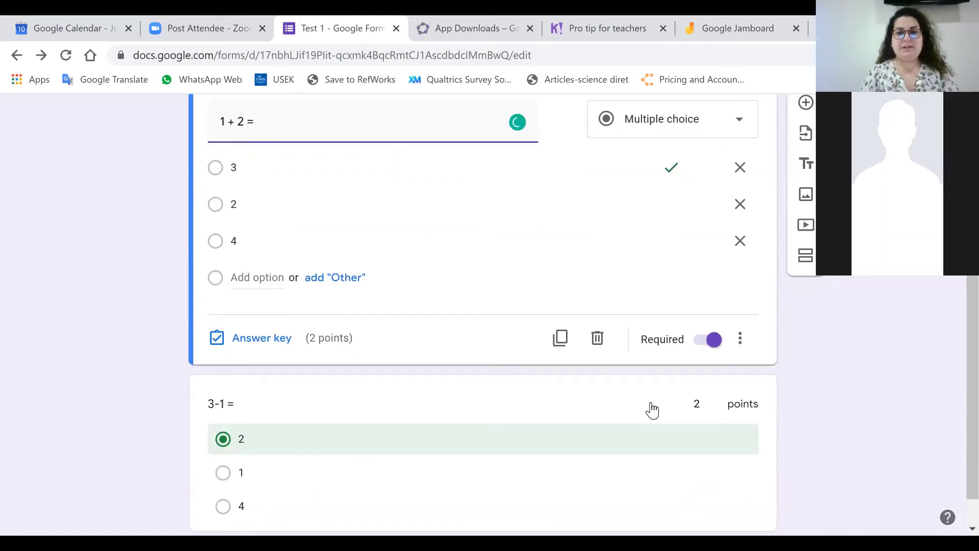
pyautogui.scroll(-1, 719, 426)
pyautogui.click(353, 393)
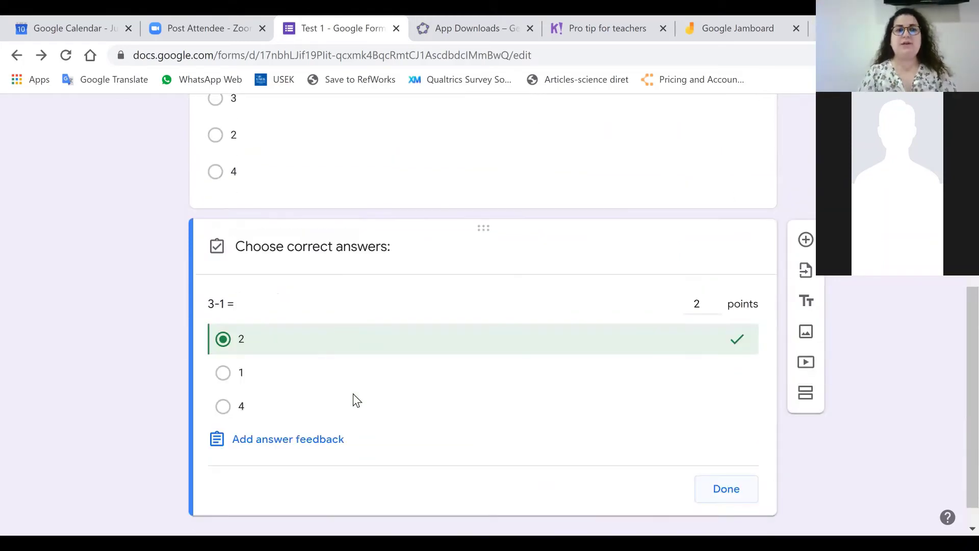
pyautogui.click(326, 376)
# - Copy the shareable link of the "Test 1" form without shortening it, and close the sending options
pyautogui.scroll(3, 325, 374)
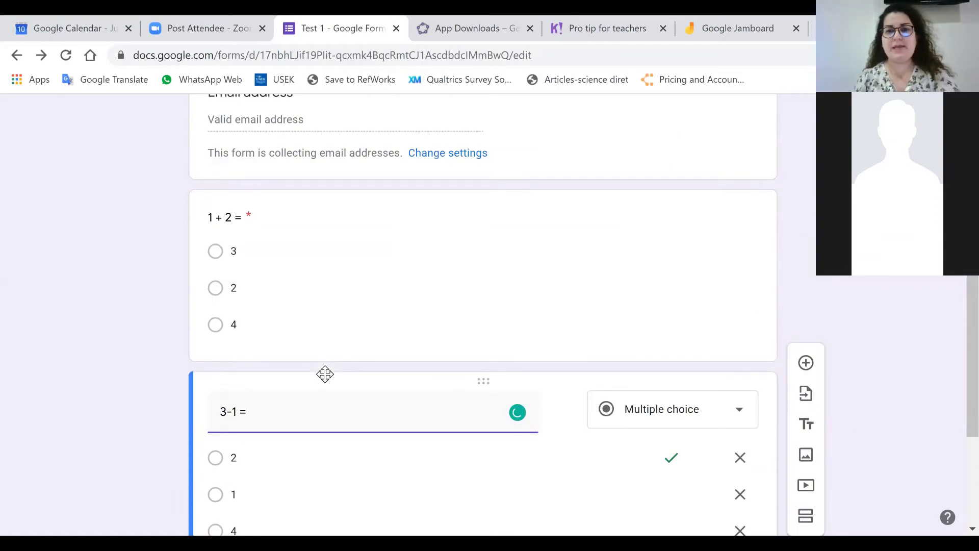
pyautogui.scroll(5, 735, 157)
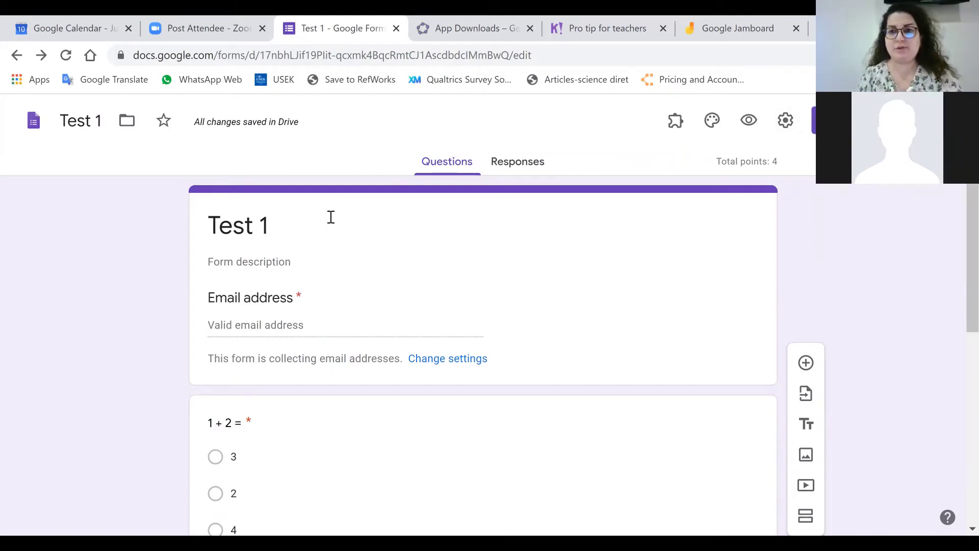
pyautogui.click(826, 120)
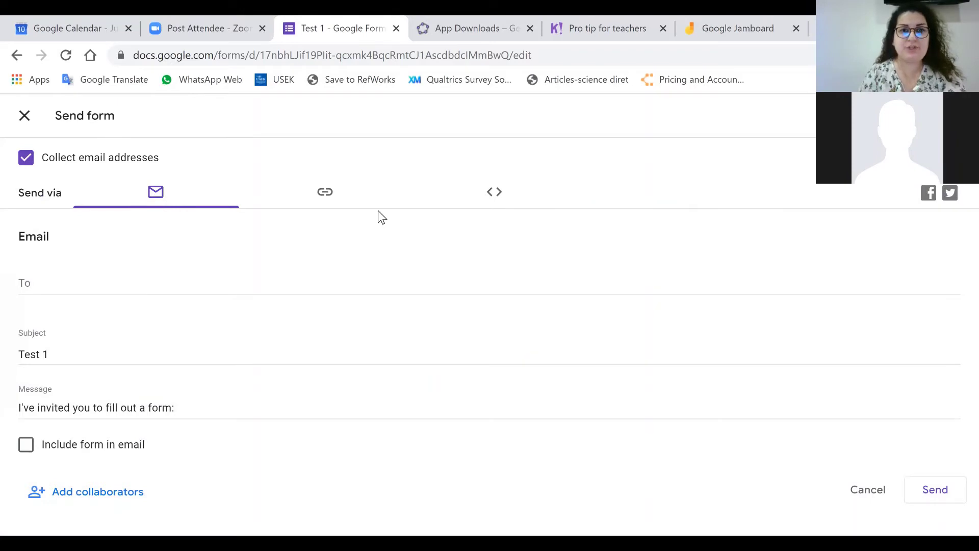
pyautogui.click(326, 194)
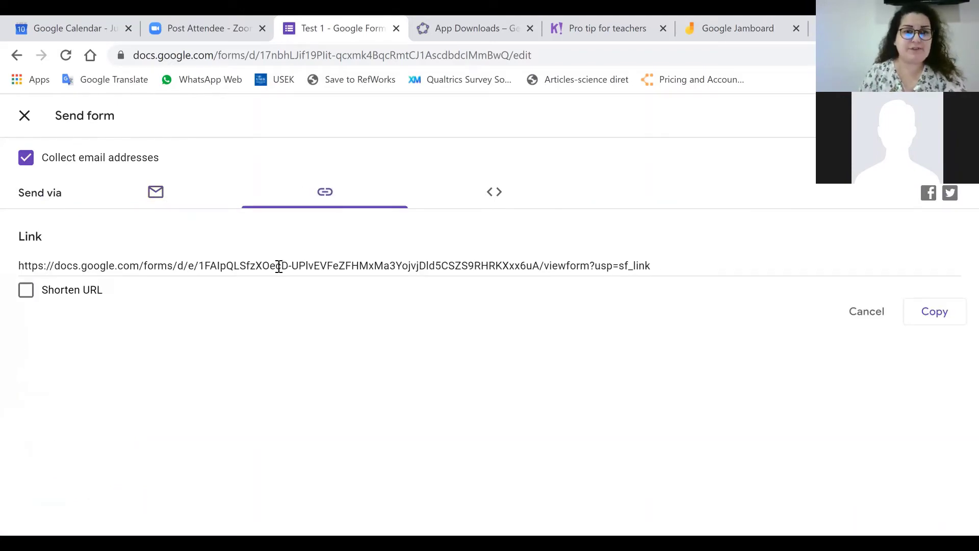
pyautogui.rightClick(280, 266)
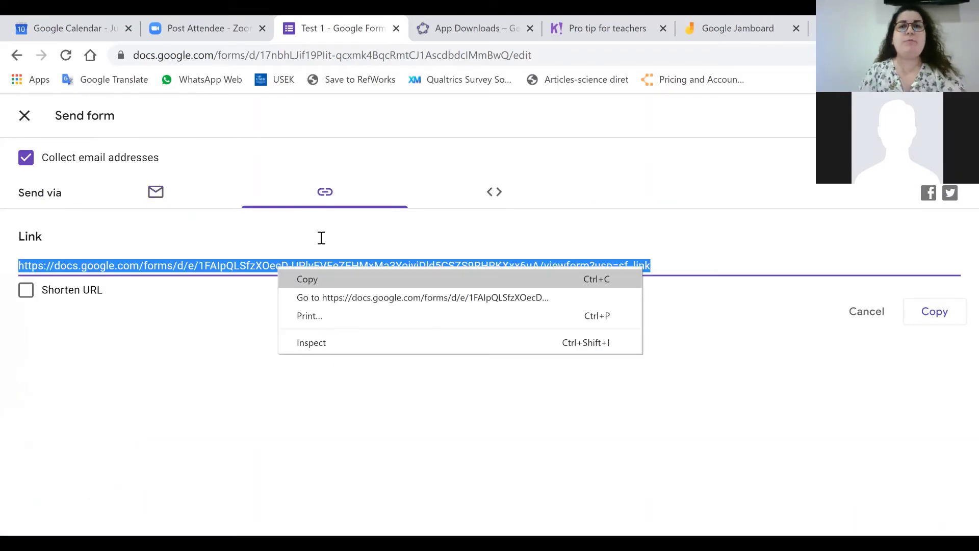
pyautogui.click(220, 353)
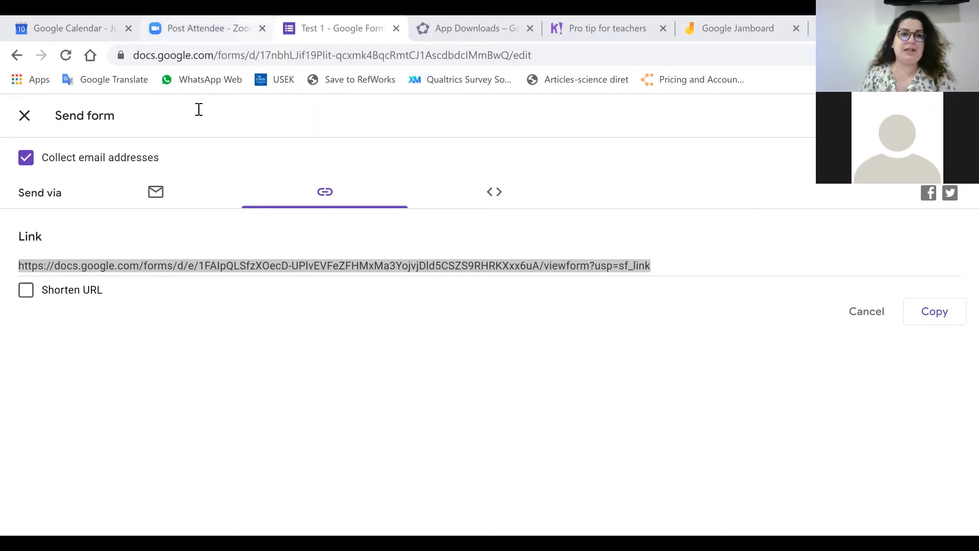
pyautogui.click(437, 190)
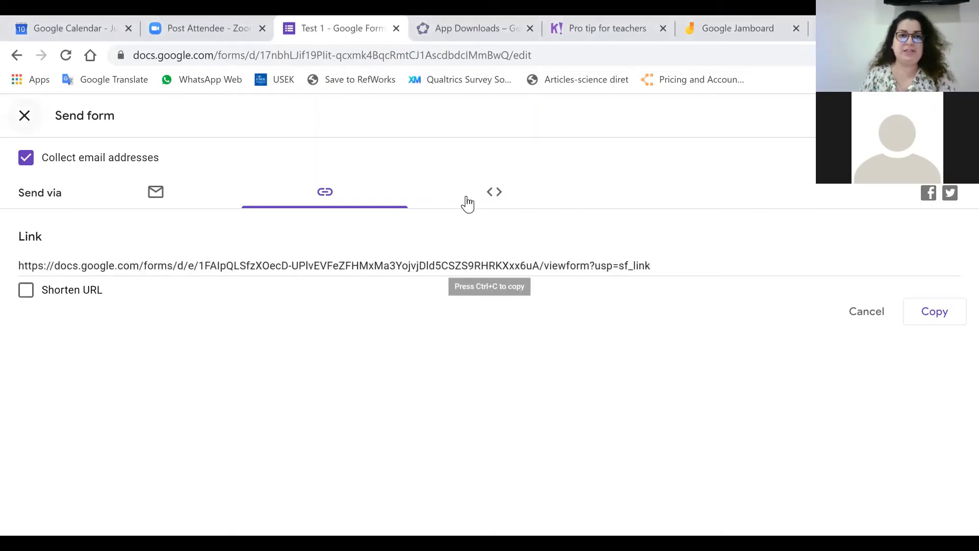
pyautogui.click(24, 115)
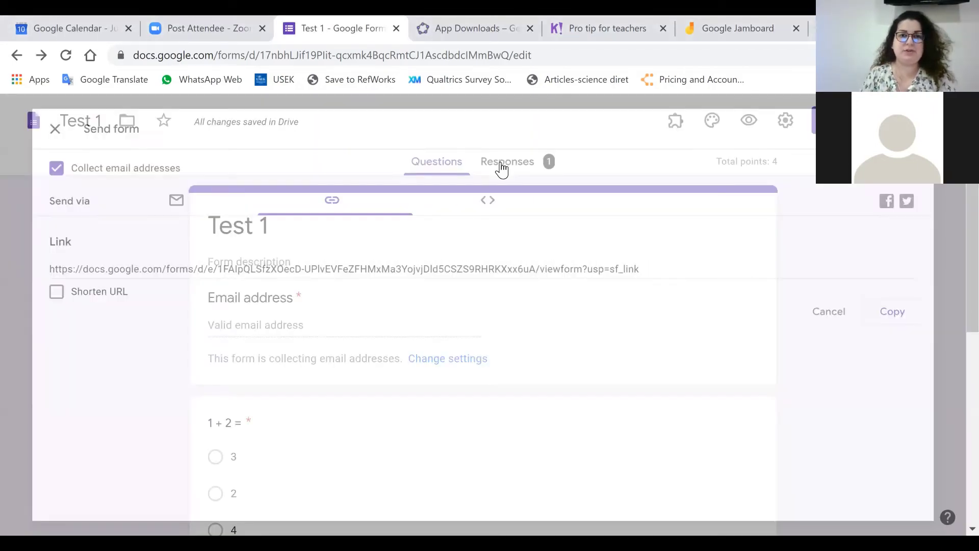
# - Examine the response summary for the points distribution, respondent scores and per-question results, then open and dismiss the score release dialog
pyautogui.click(502, 164)
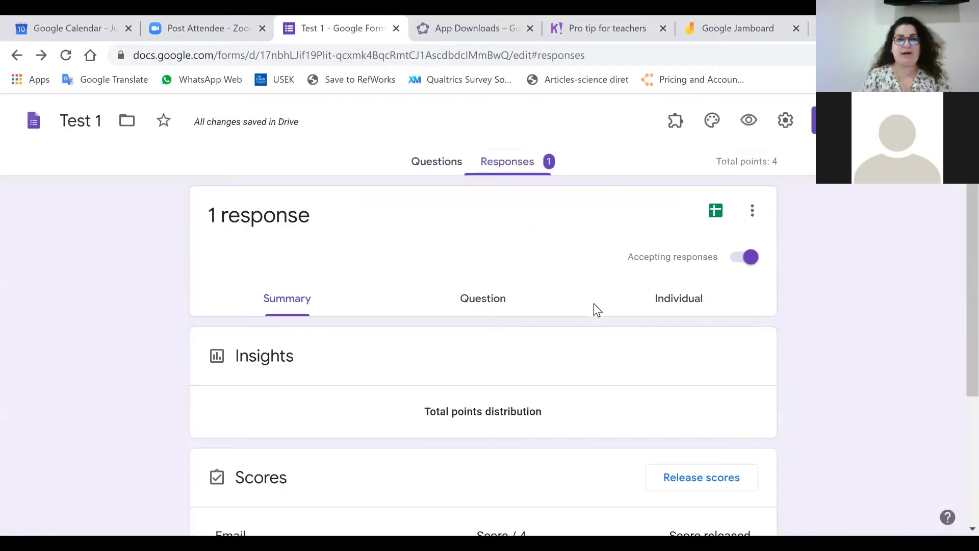
pyautogui.scroll(-5, 561, 296)
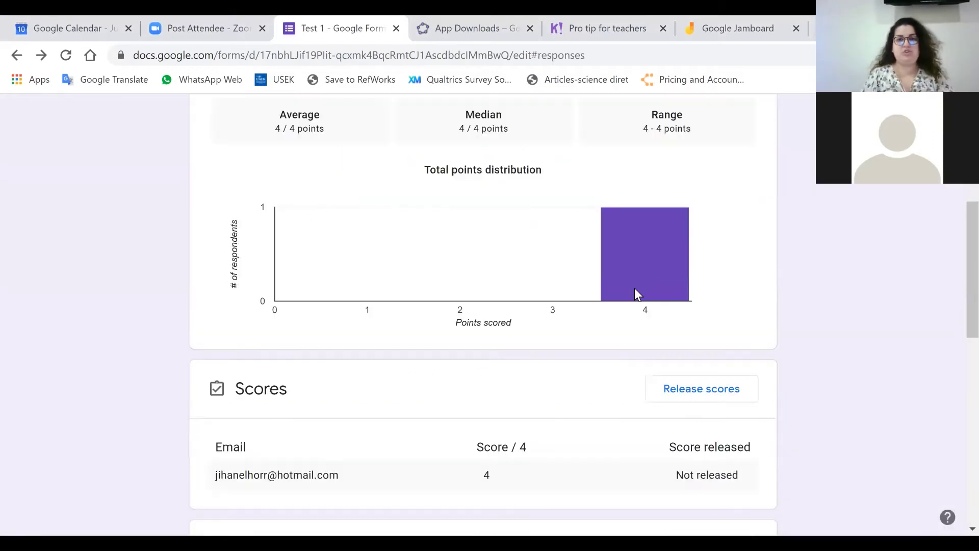
pyautogui.scroll(-7, 505, 422)
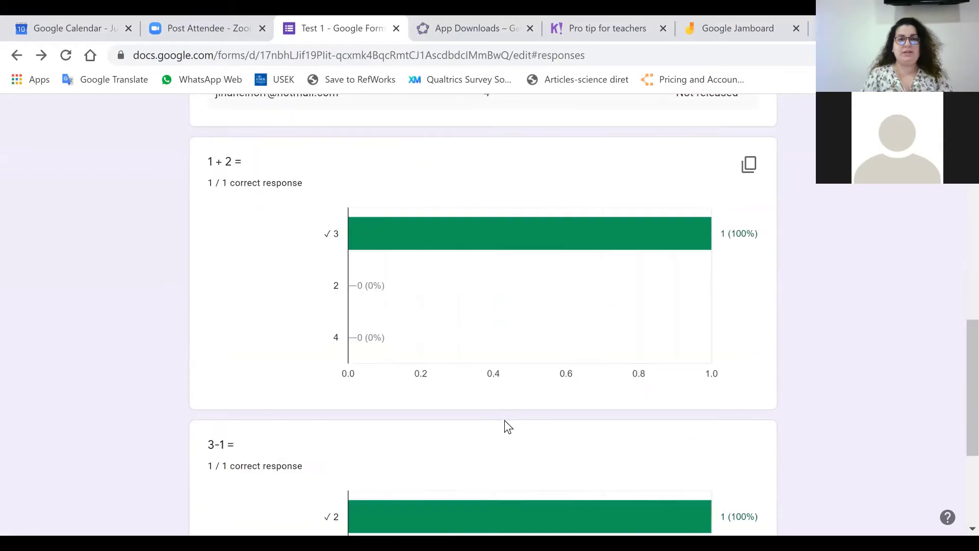
pyautogui.scroll(-4, 509, 437)
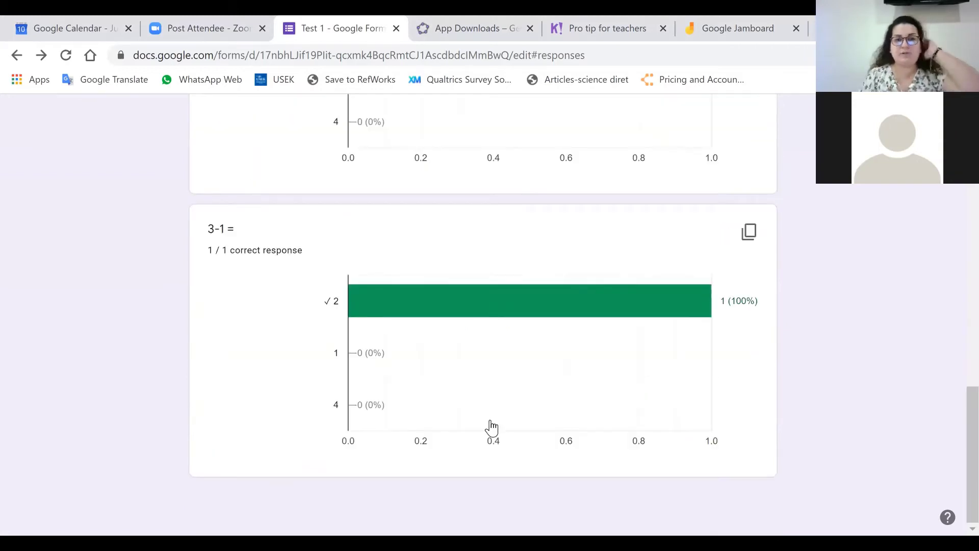
pyautogui.scroll(12, 273, 496)
pyautogui.scroll(-1, 270, 439)
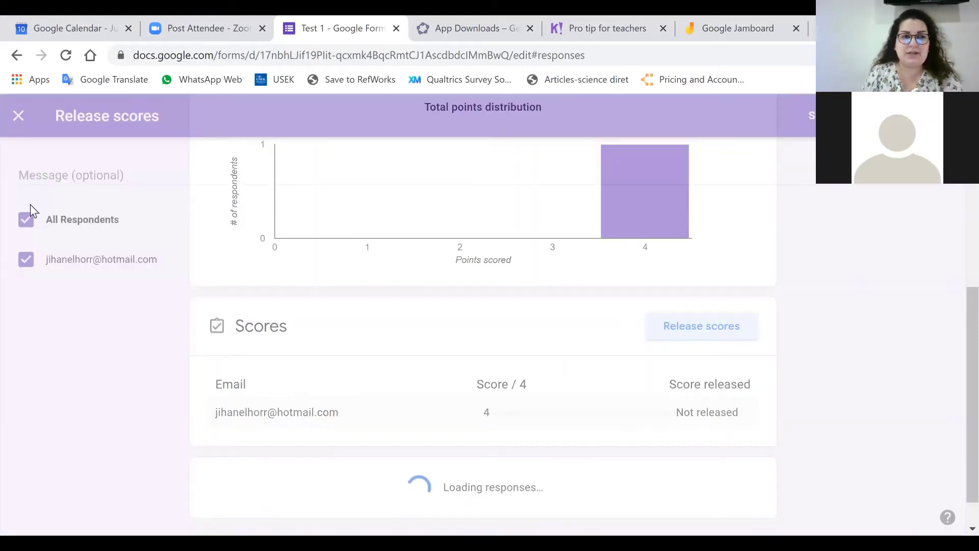
pyautogui.hotkey('alt', 'Left')
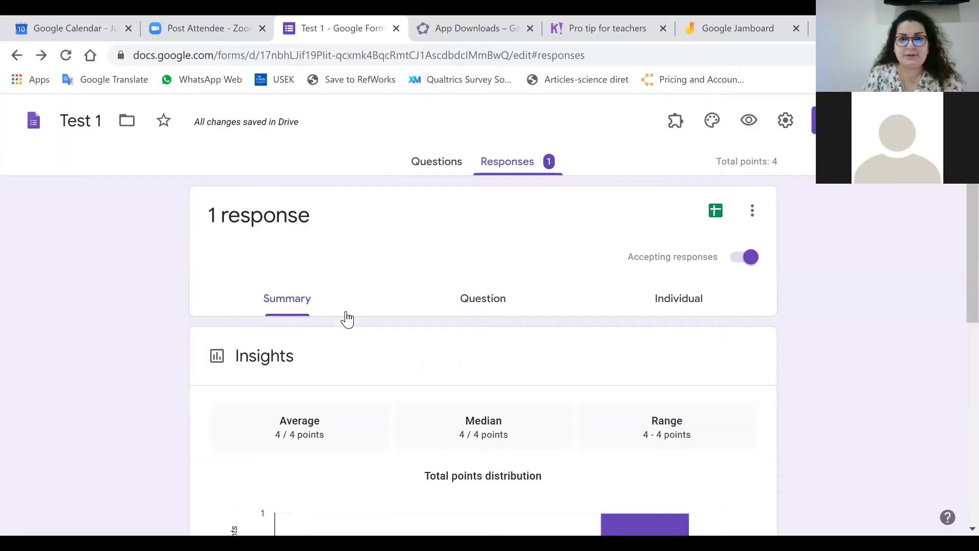
# - Examine the individual response for its score, its release status and the answers to both questions
pyautogui.click(679, 302)
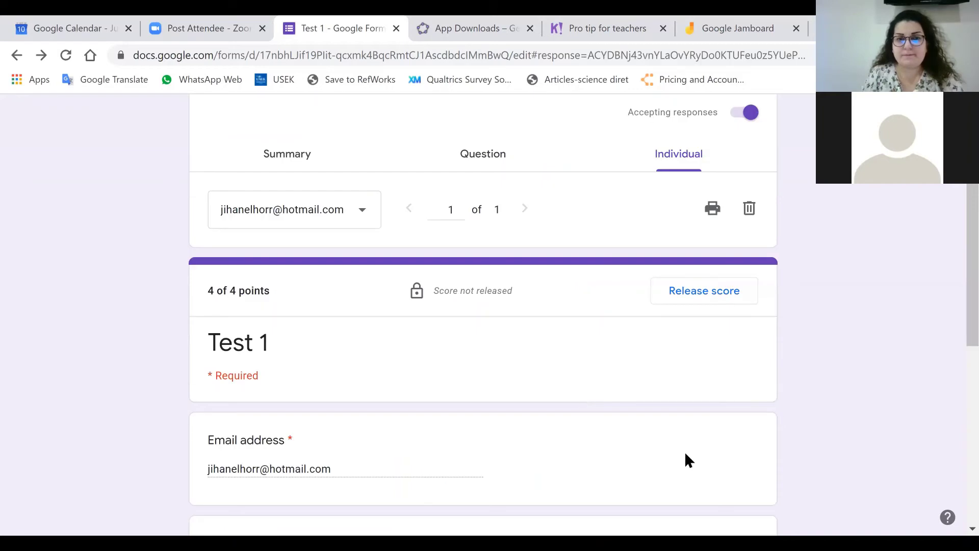
pyautogui.scroll(-5, 685, 451)
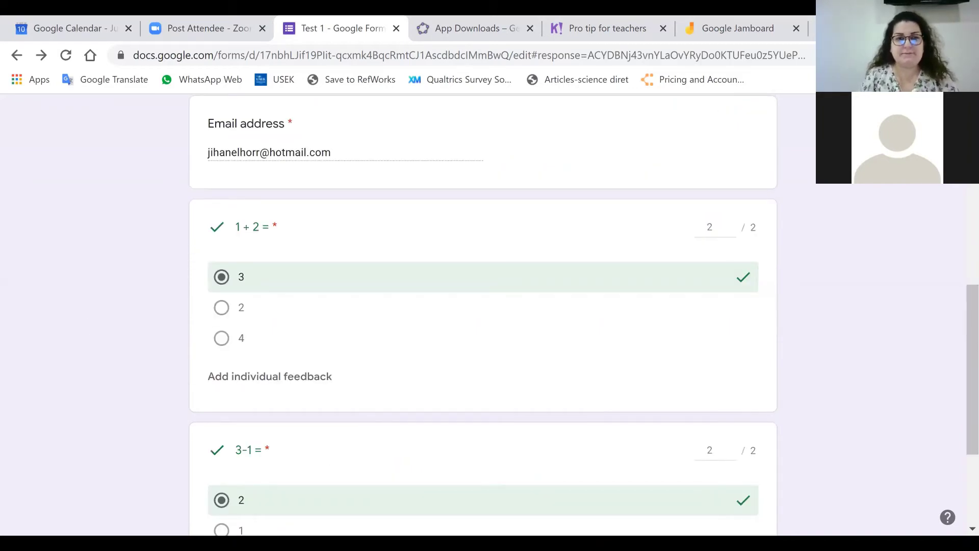
pyautogui.scroll(-2, 296, 325)
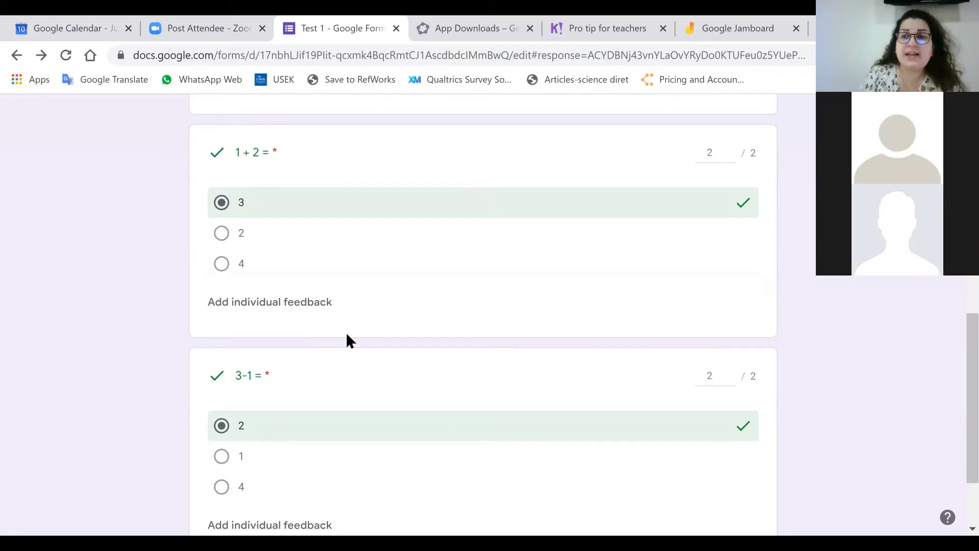
pyautogui.scroll(1, 347, 340)
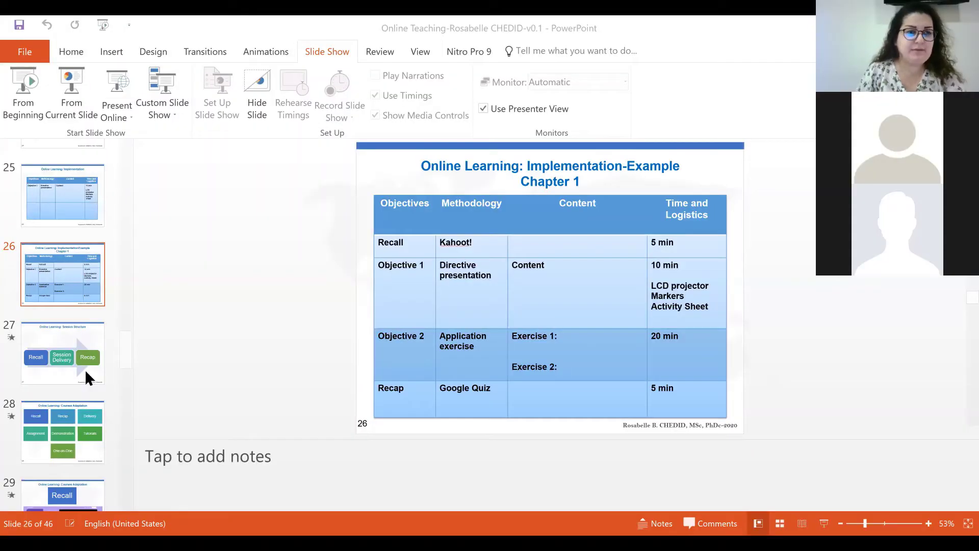
# - Switch to the PowerPoint presentation and run the slide show on slide 29, "Recall", advancing past the Google Forms picture
pyautogui.scroll(-3, 86, 372)
pyautogui.click(72, 94)
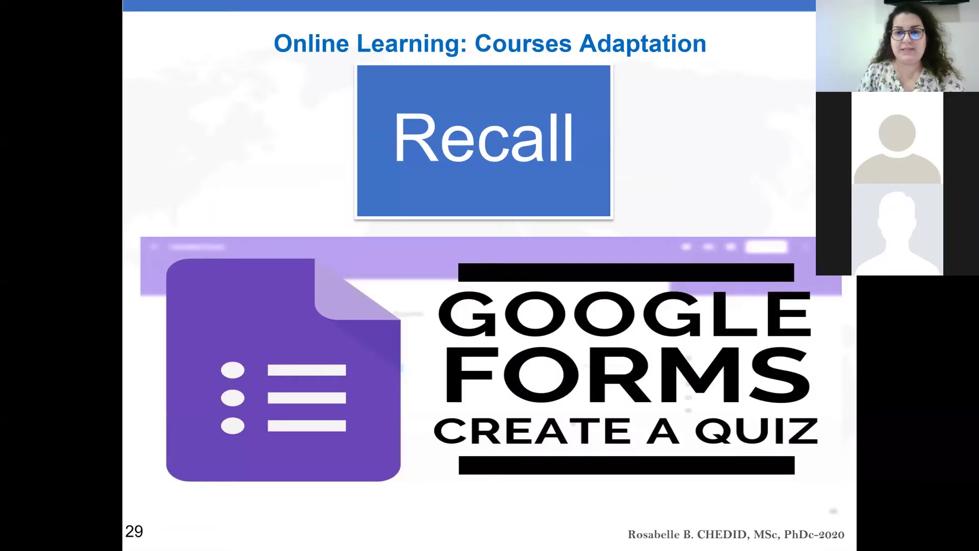
pyautogui.click(632, 422)
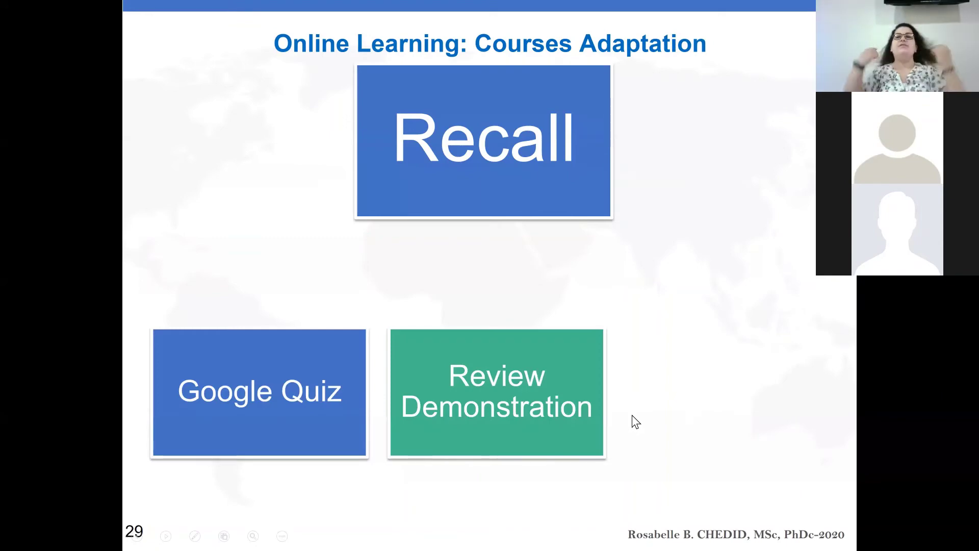
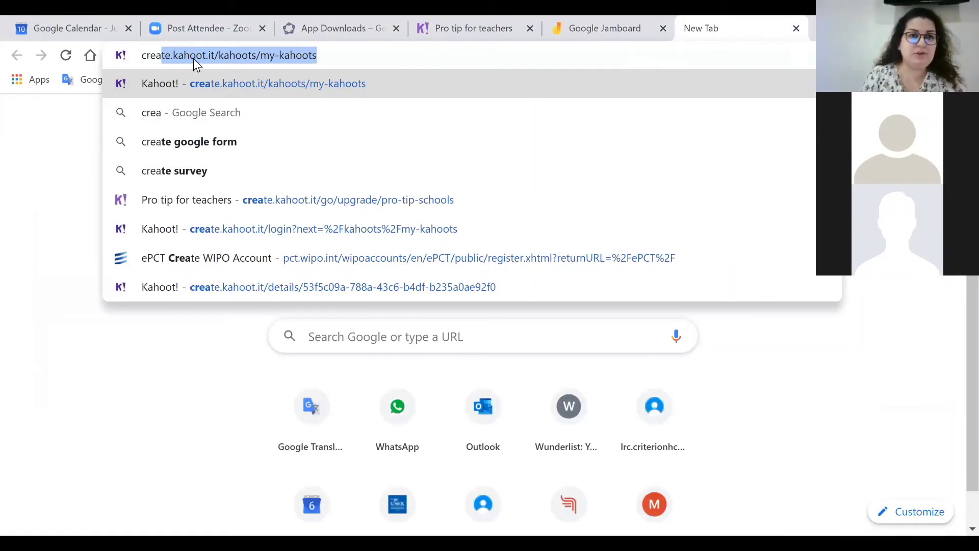
# - Load create.kahoot.it/kahoots/my-kahoots in the new Chrome tab and close the "Pro tip for teachers" tab
pyautogui.press('Return')
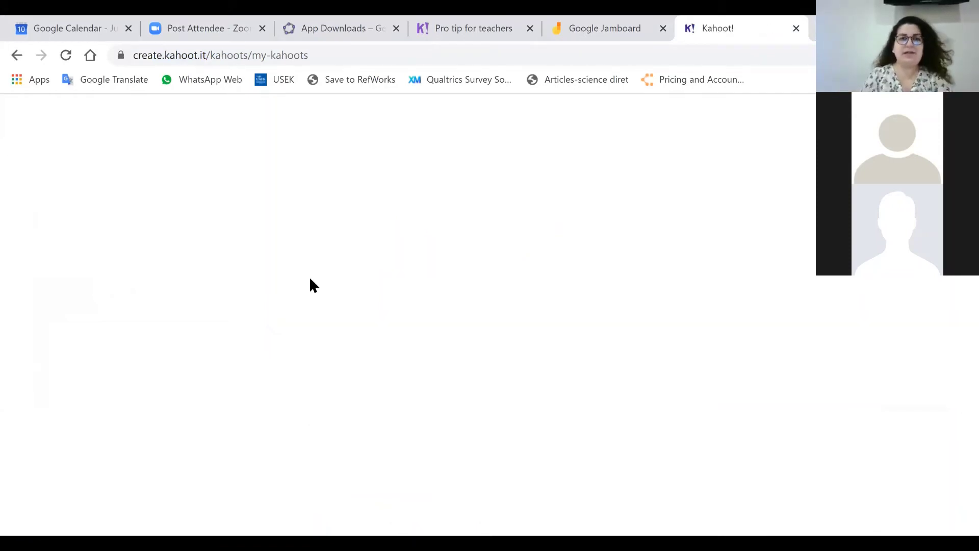
pyautogui.click(325, 57)
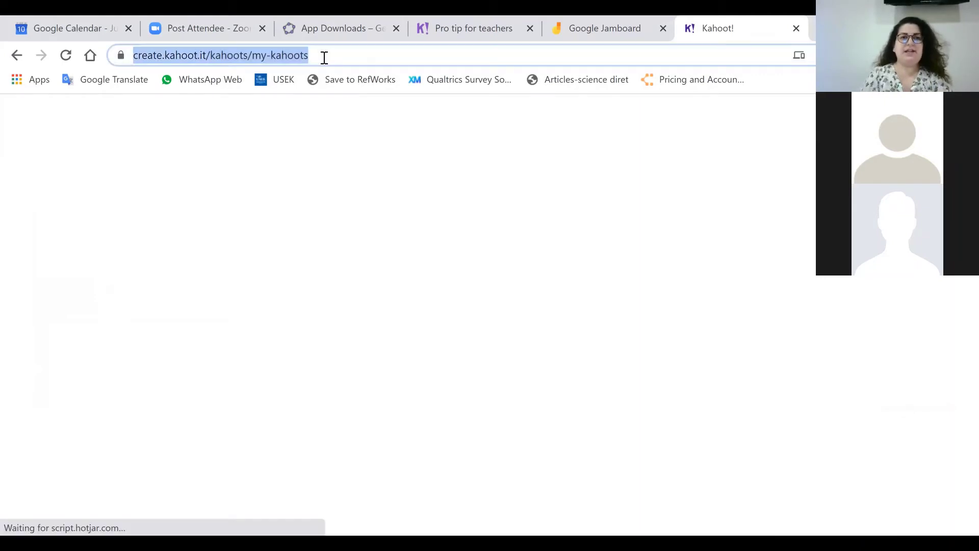
pyautogui.click(70, 54)
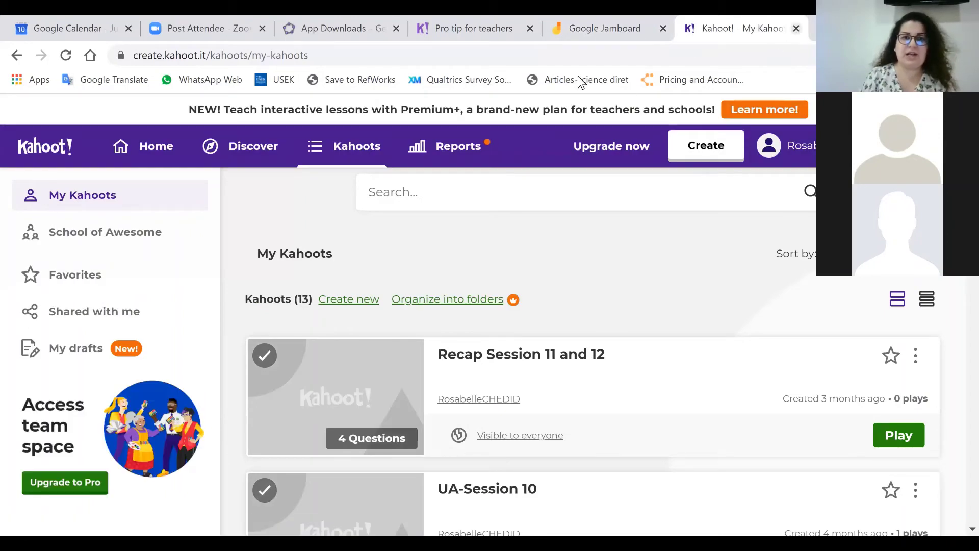
pyautogui.click(530, 28)
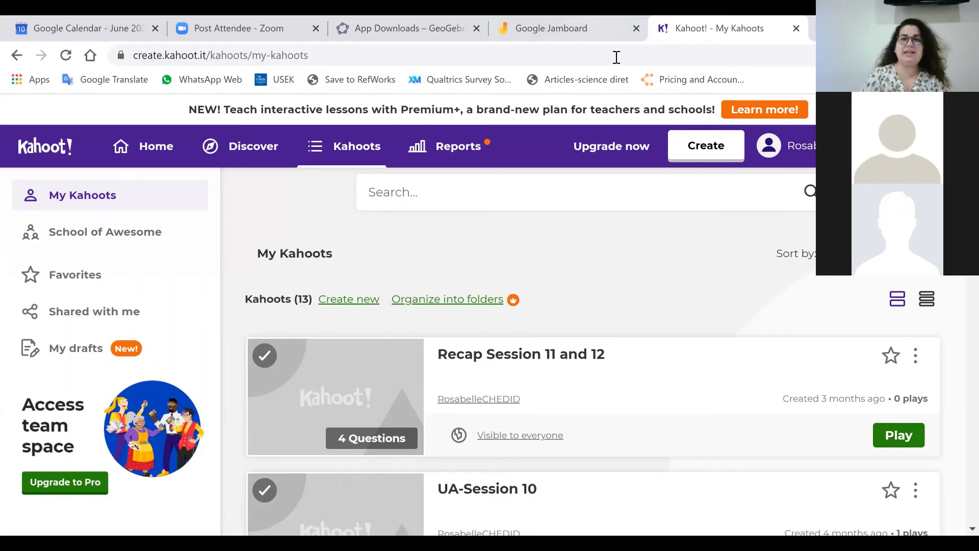
# - Look through the list of existing quizzes in My Kahoots
pyautogui.click(702, 152)
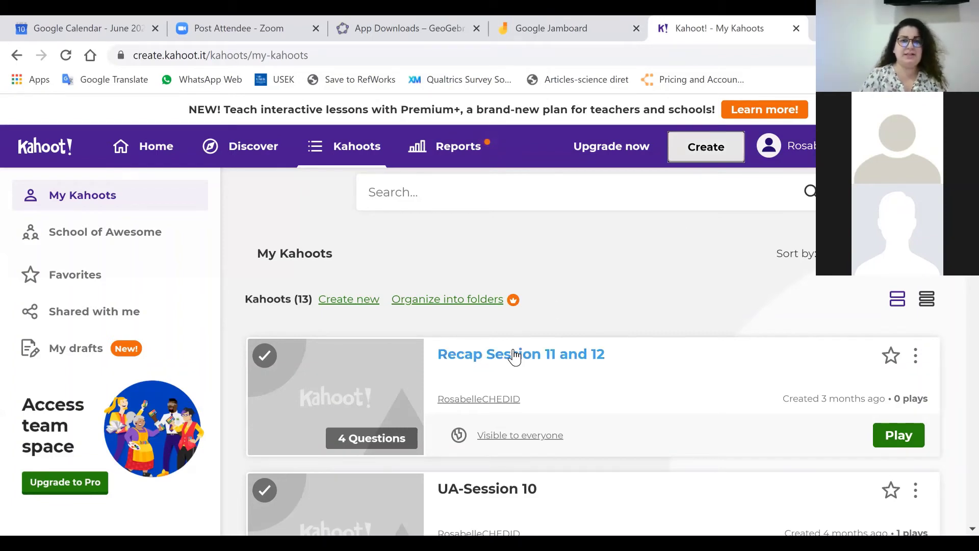
pyautogui.scroll(-6, 498, 385)
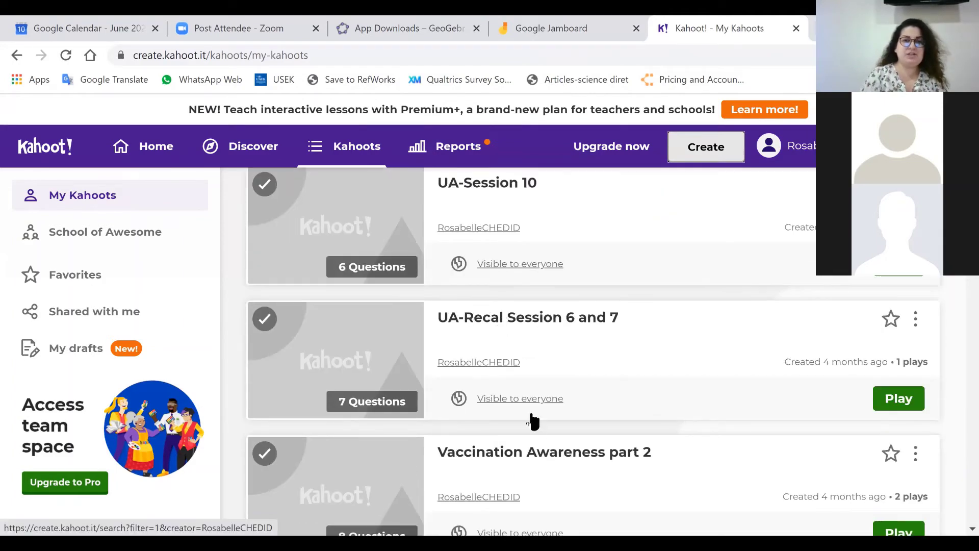
pyautogui.scroll(-1, 536, 429)
pyautogui.scroll(7, 528, 404)
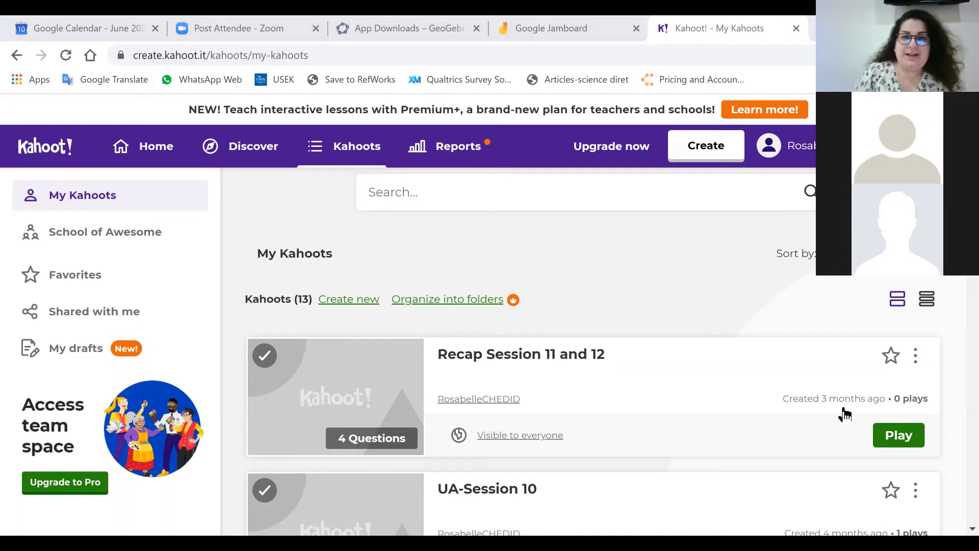
# - Create a new blank kahoot and check the answer options for its first quiz question, leaving it on Single select
pyautogui.click(712, 159)
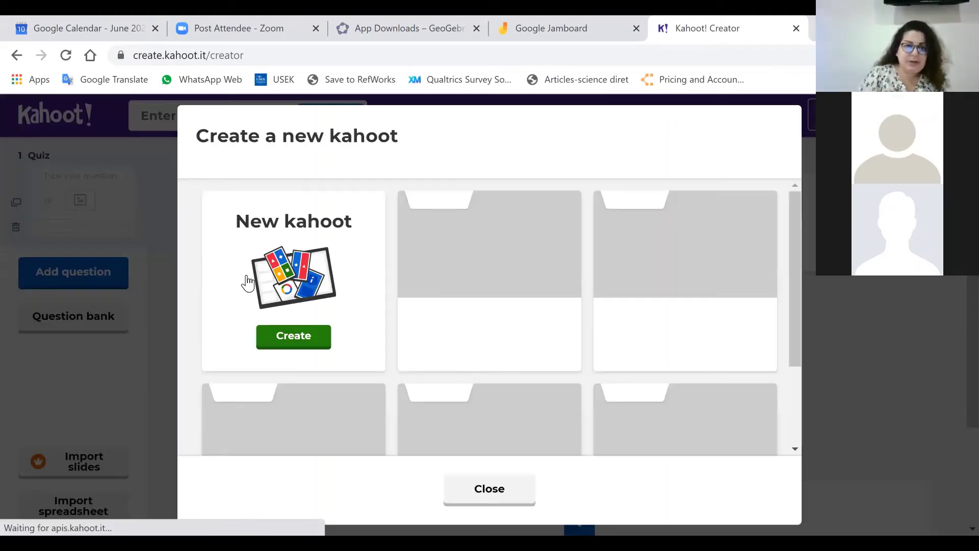
pyautogui.click(302, 350)
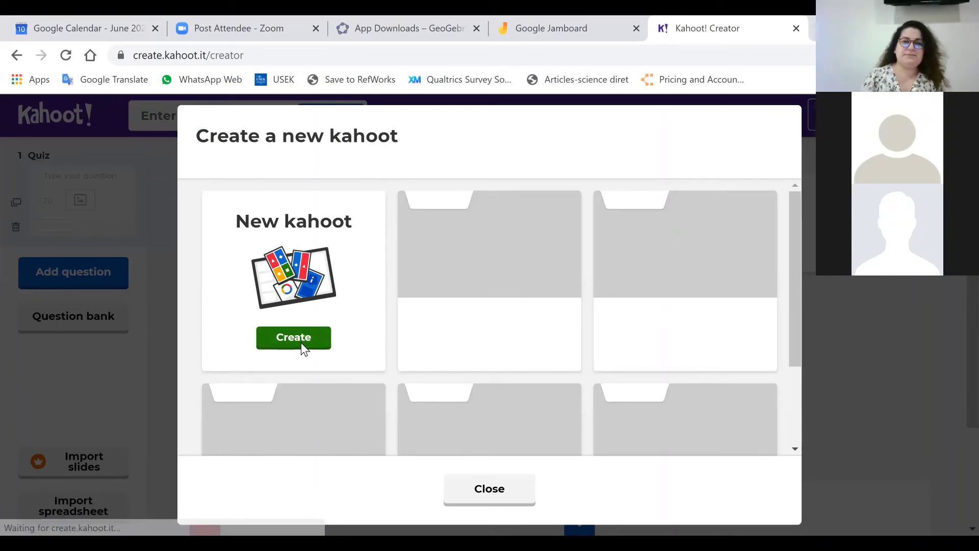
pyautogui.click(301, 343)
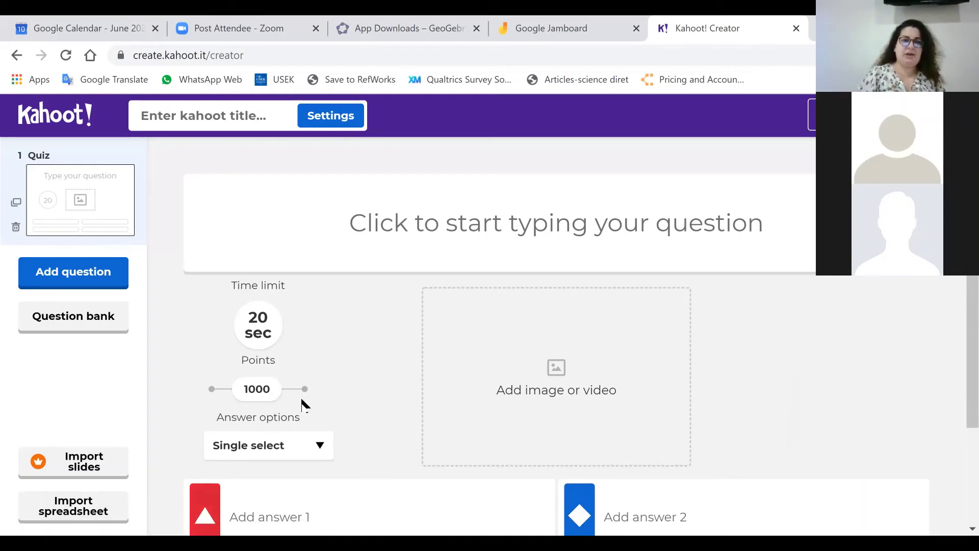
pyautogui.click(319, 447)
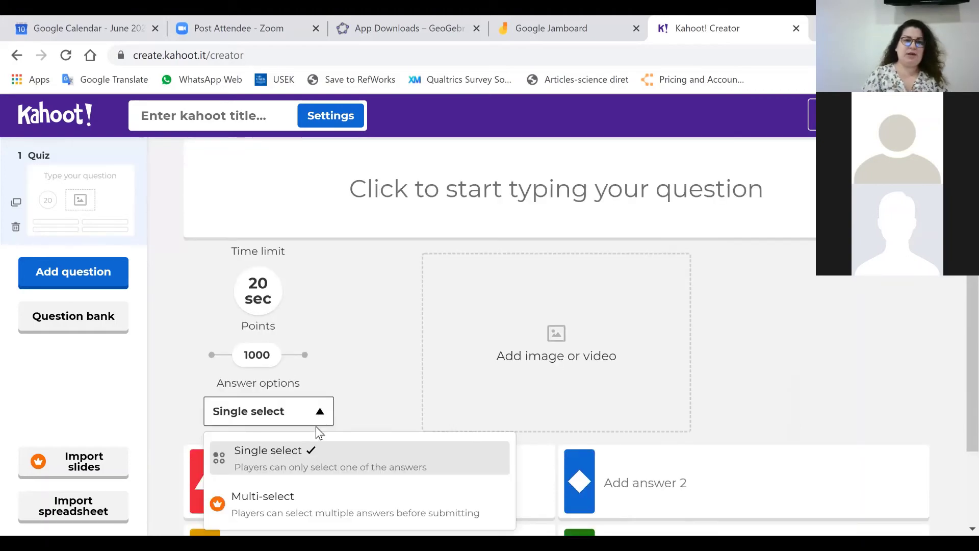
pyautogui.click(399, 413)
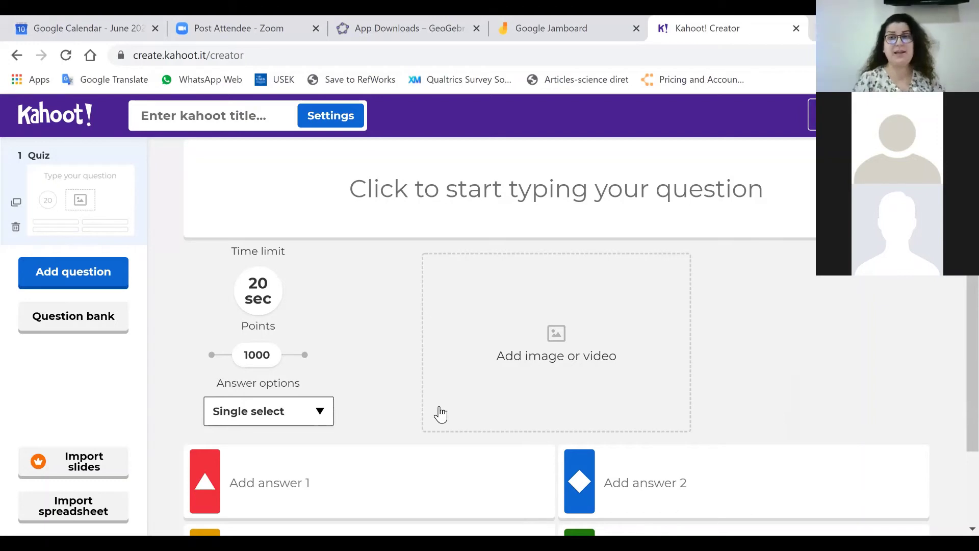
# - Enter "1+1=" as the text of the first quiz question
pyautogui.scroll(-2, 440, 414)
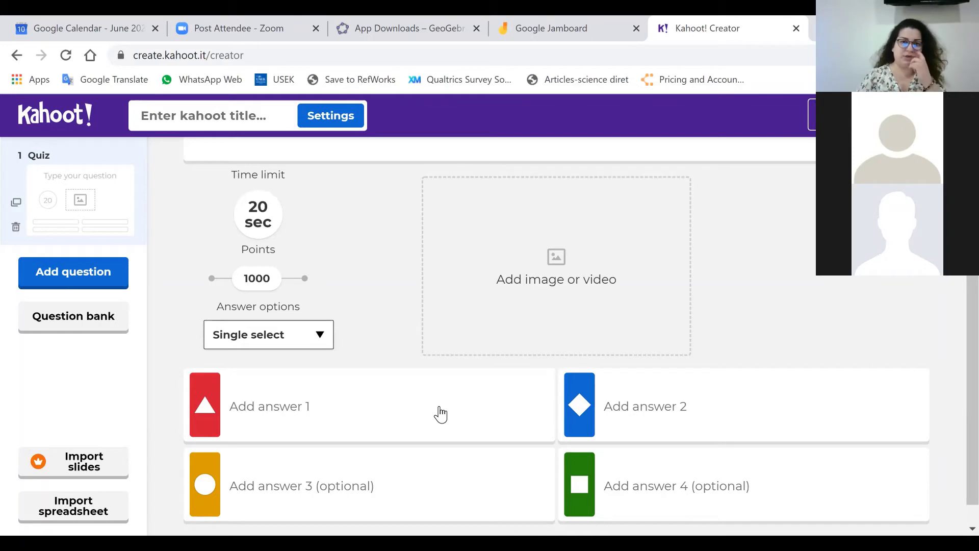
pyautogui.scroll(2, 408, 237)
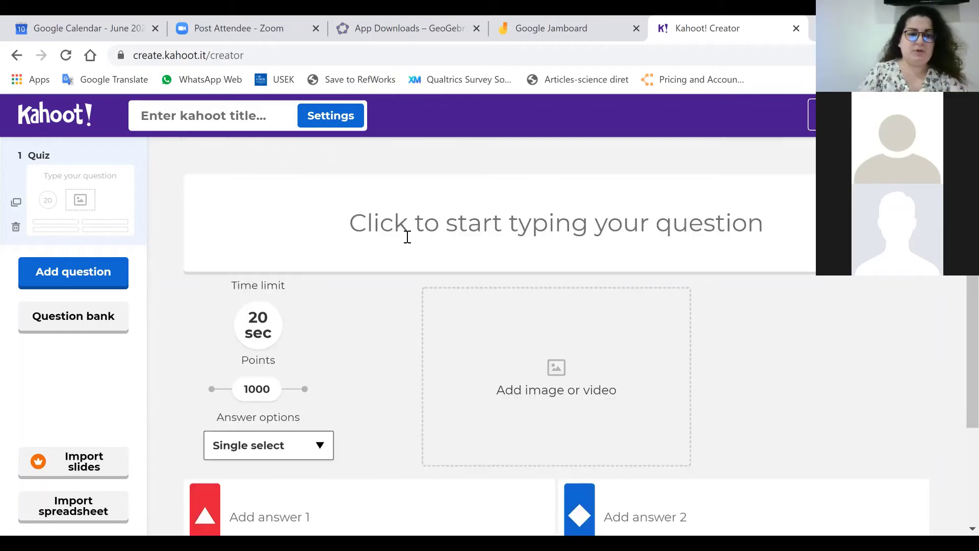
pyautogui.click(411, 237)
pyautogui.write('1=2')
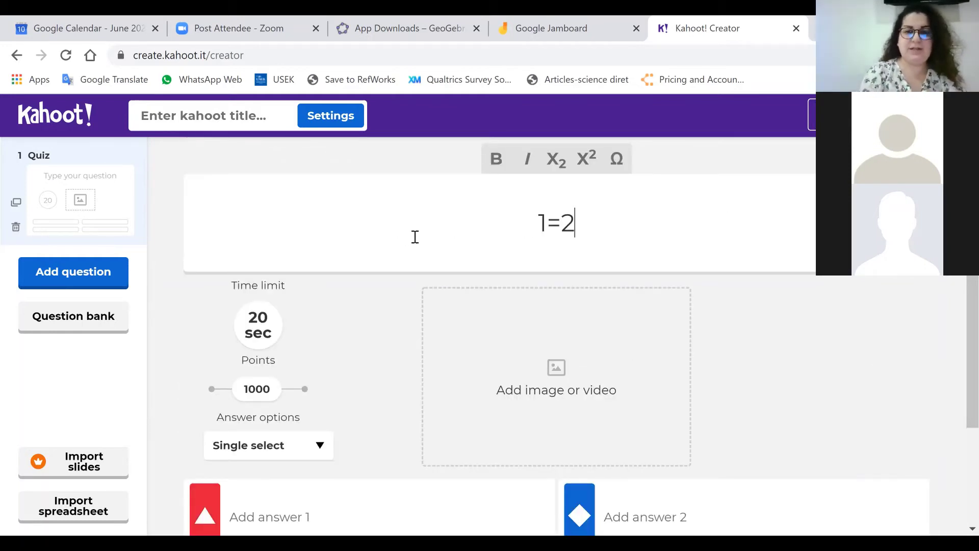
pyautogui.press('BackSpace')
pyautogui.press('BackSpace')
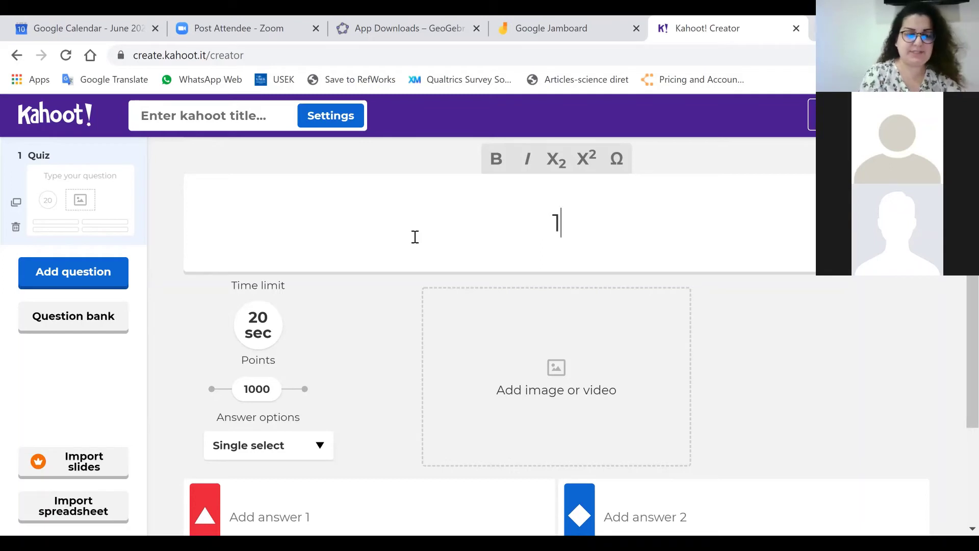
pyautogui.write('+1')
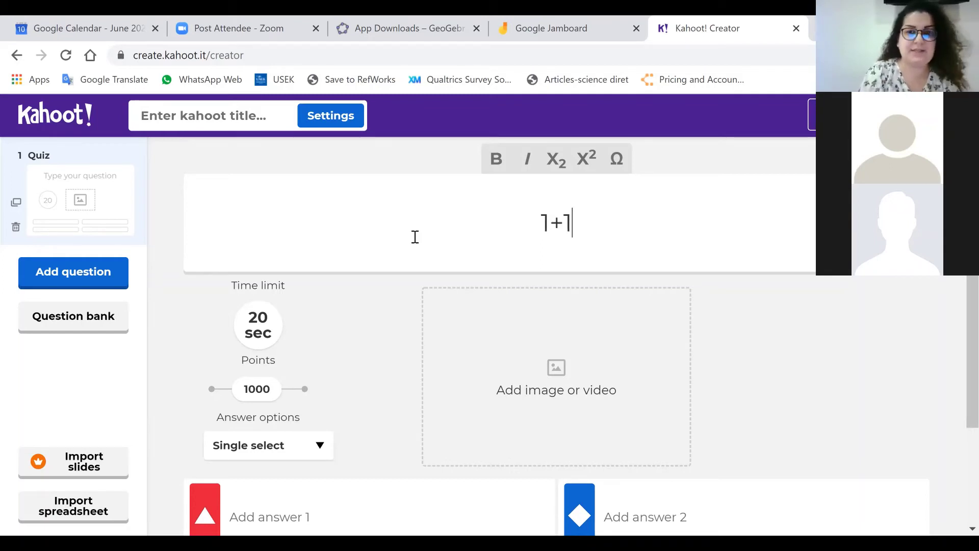
pyautogui.write(' +')
pyautogui.press('BackSpace')
pyautogui.press('BackSpace')
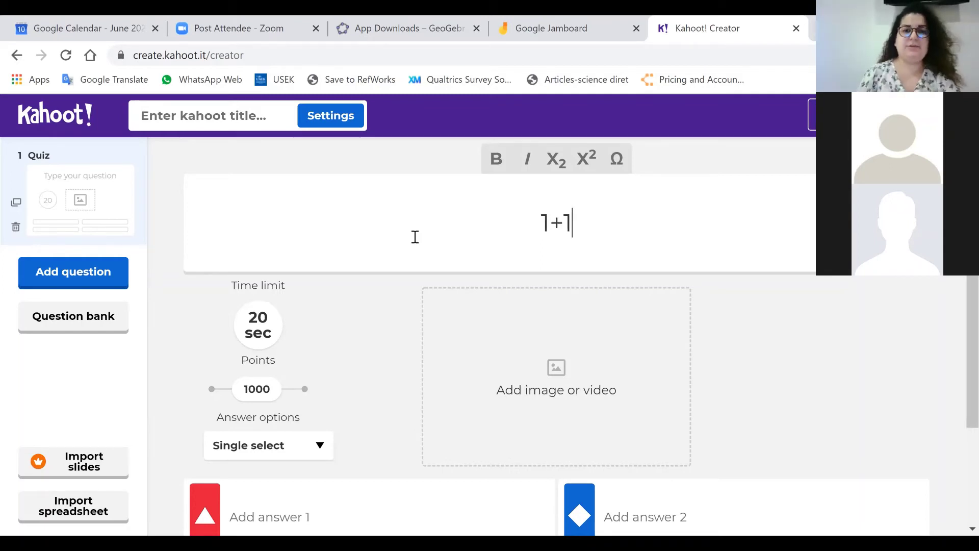
pyautogui.write('=')
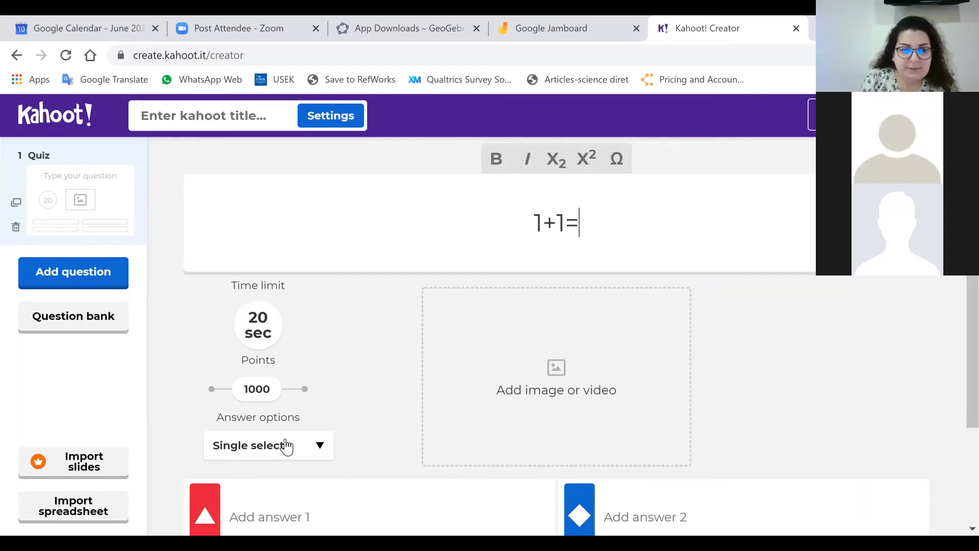
# - Enter "2" as answer 1 of the question and mark it as the correct answer
pyautogui.scroll(-1, 287, 447)
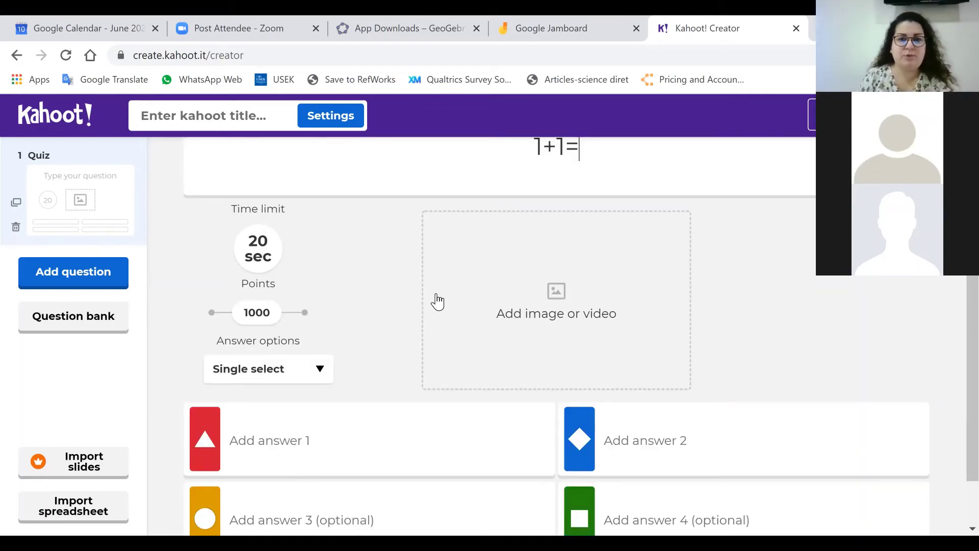
pyautogui.press('Tab')
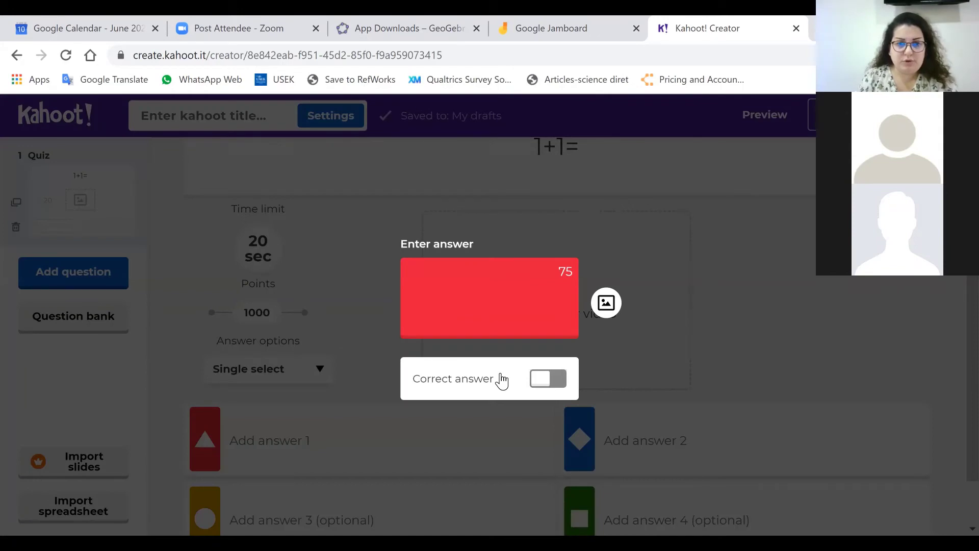
pyautogui.write('2')
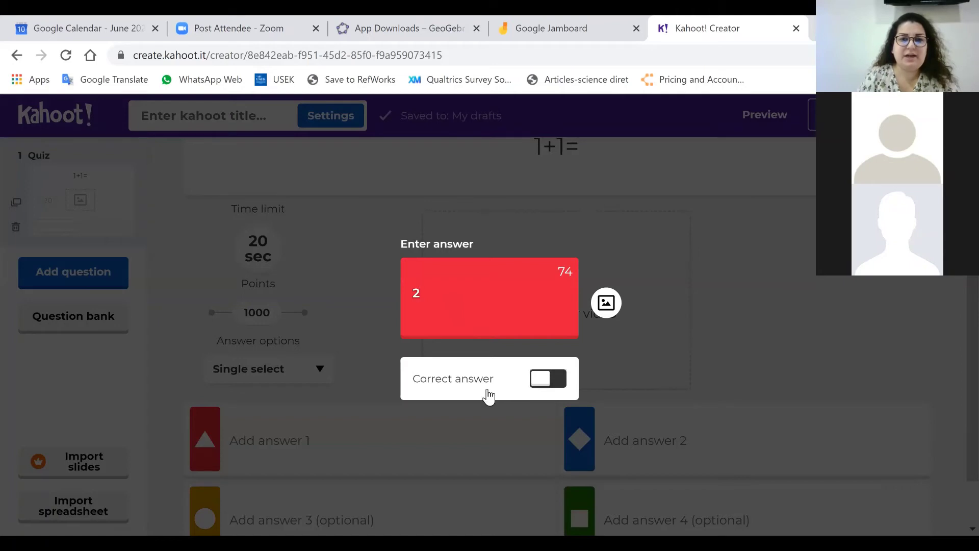
pyautogui.click(547, 380)
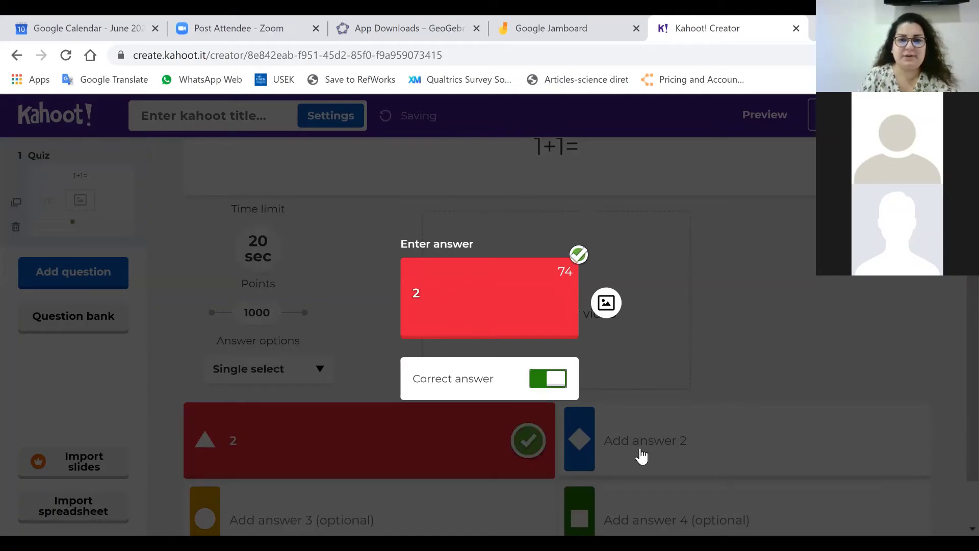
pyautogui.click(365, 369)
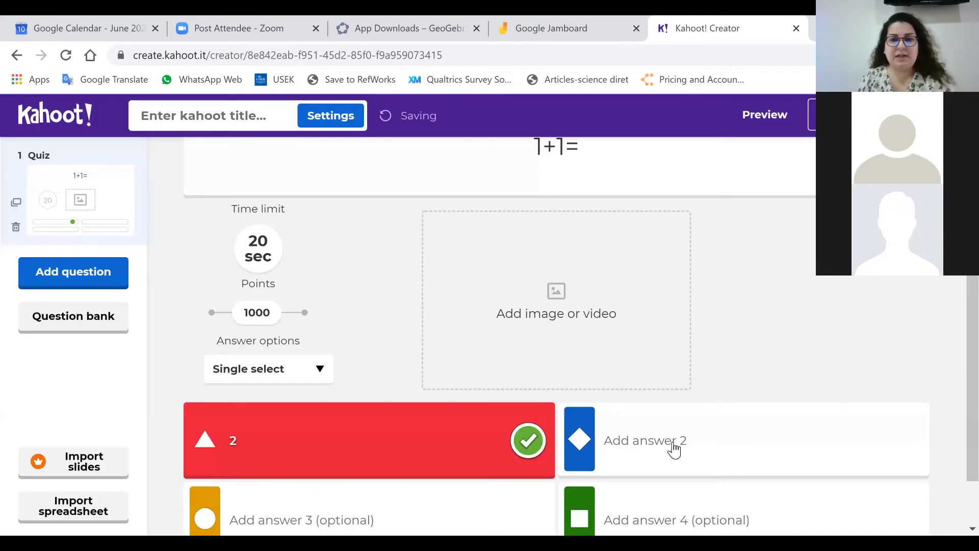
# - Fill in the wrong answers with "3" as answer 2 and "4" as answer 3
pyautogui.click(636, 422)
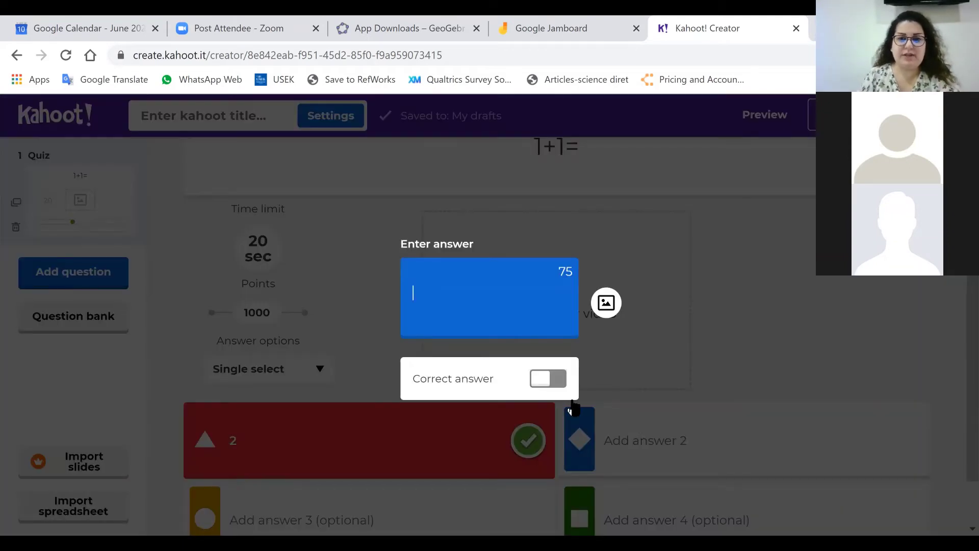
pyautogui.write('3')
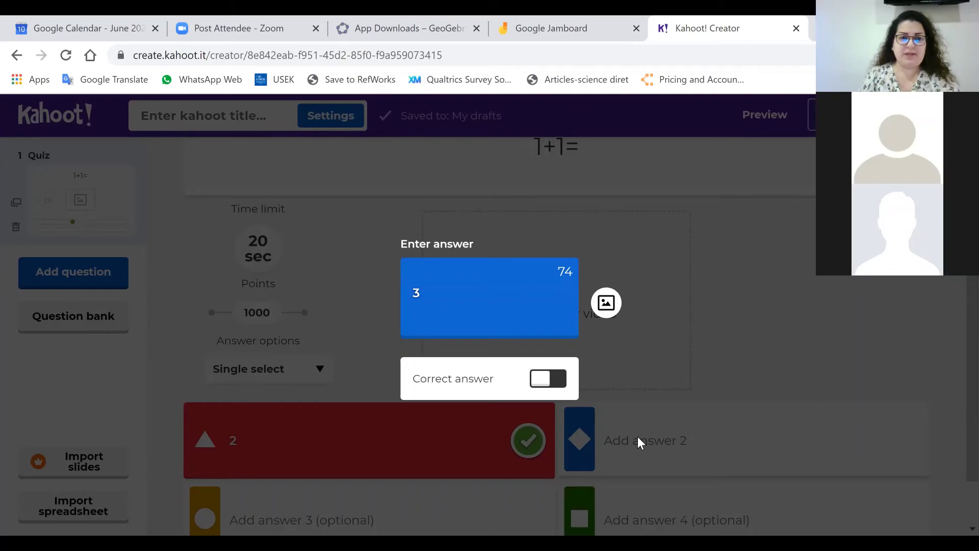
pyautogui.click(339, 466)
pyautogui.scroll(-1, 328, 462)
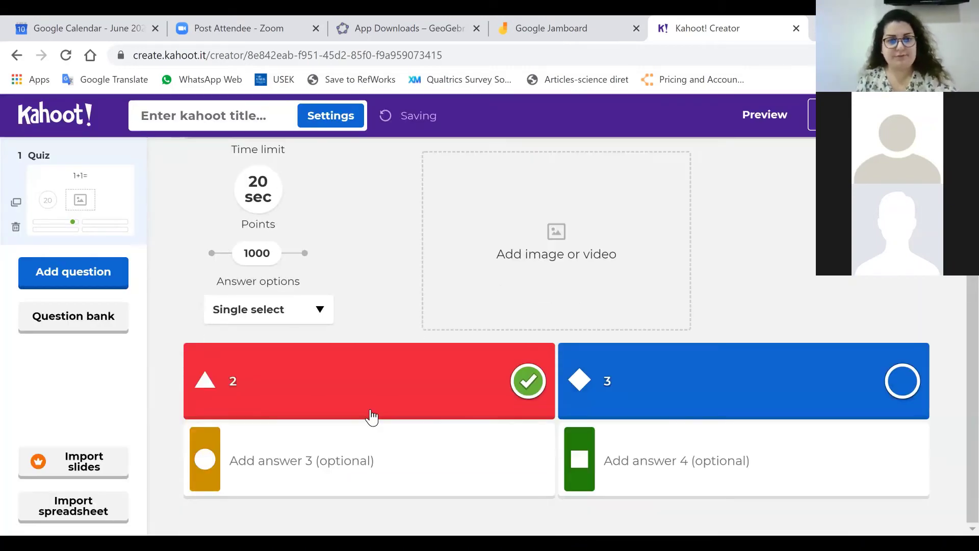
pyautogui.click(374, 427)
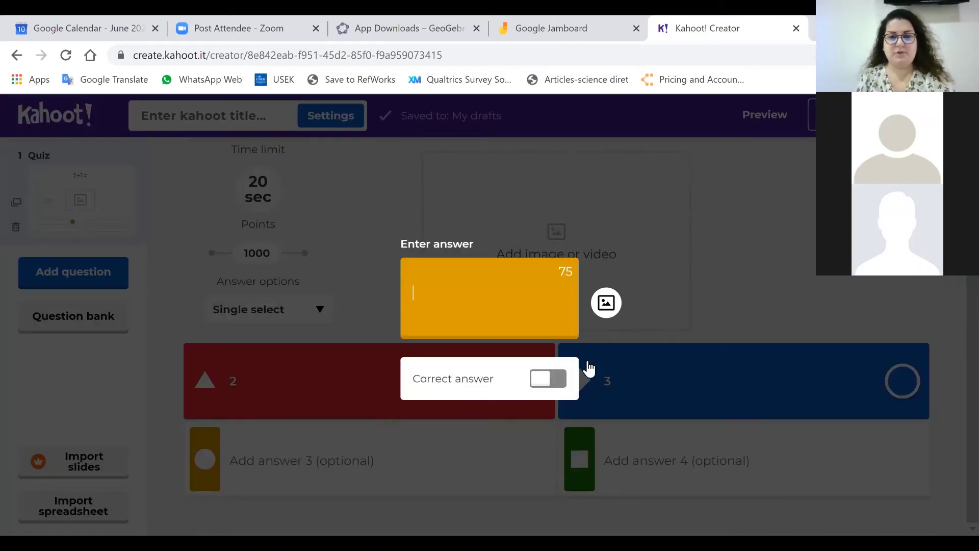
pyautogui.write('4')
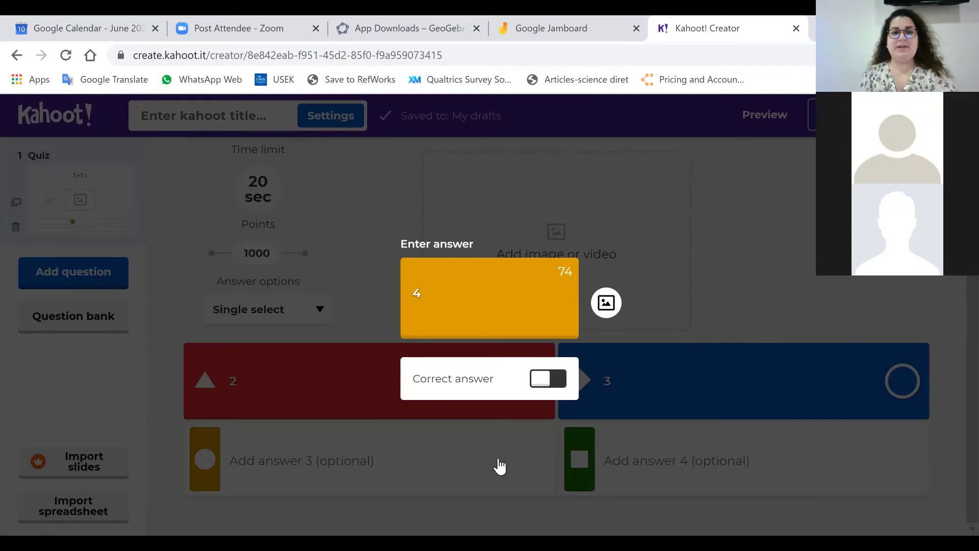
pyautogui.click(585, 449)
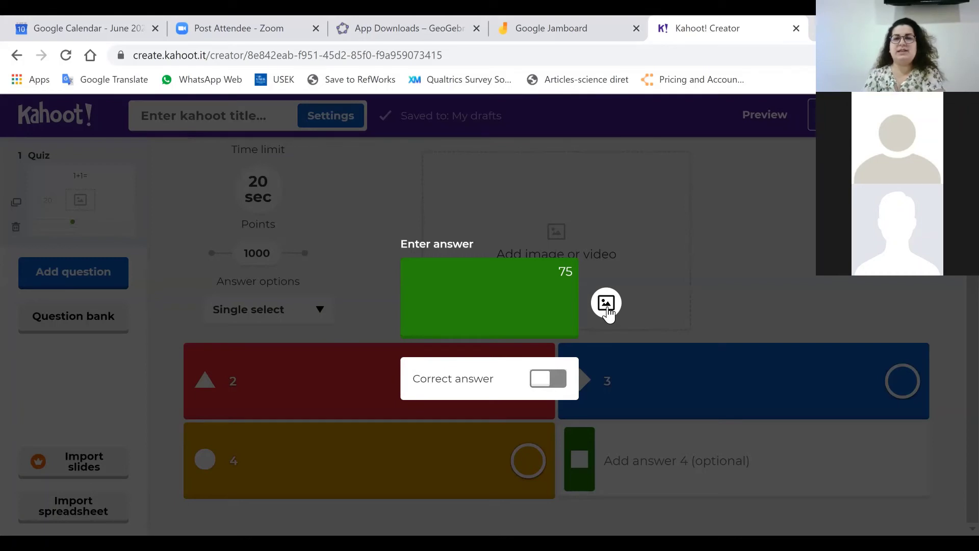
# - Look at the options for using an image as answer 4, including uploading one, and leave the answer empty
pyautogui.click(607, 304)
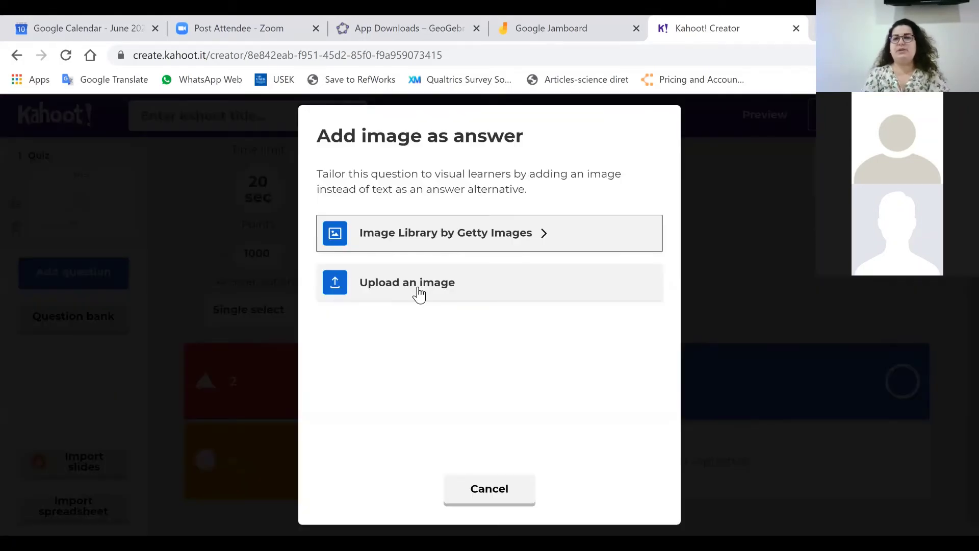
pyautogui.click(383, 288)
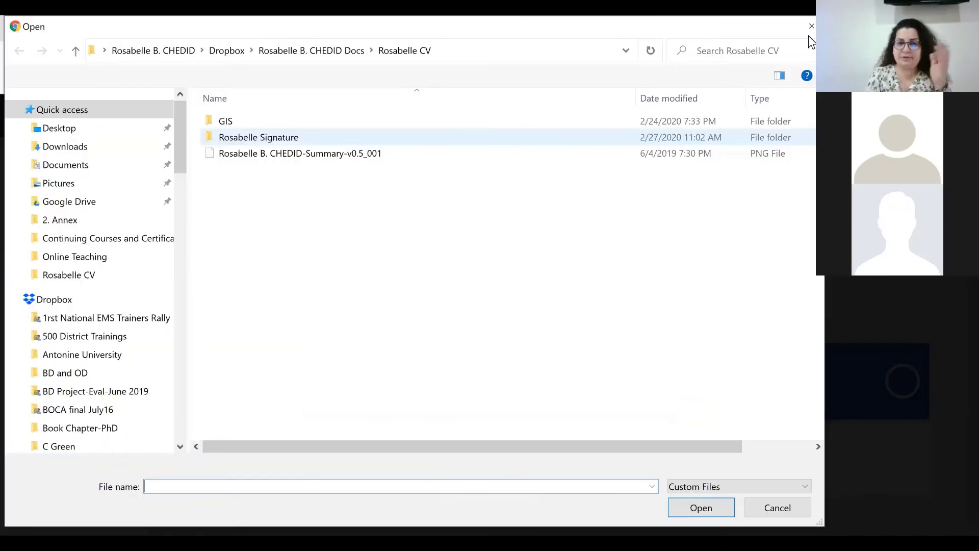
pyautogui.press('Escape')
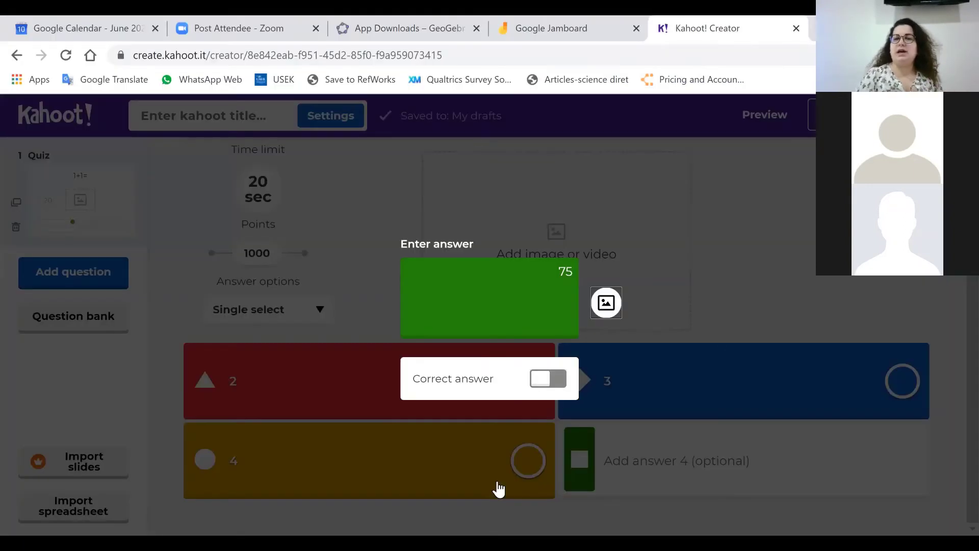
pyautogui.click(783, 285)
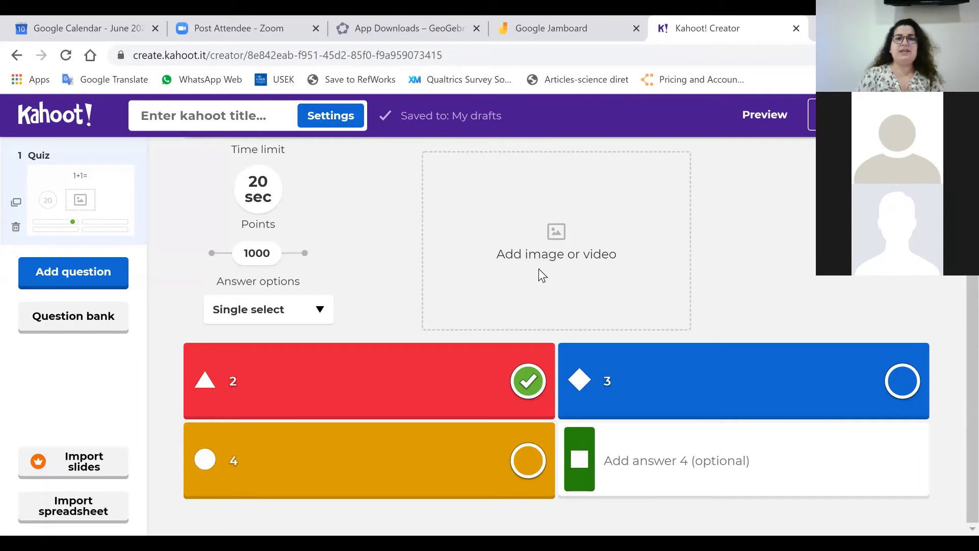
# - Check the available time limits for the question, keeping 20 seconds
pyautogui.scroll(2, 539, 268)
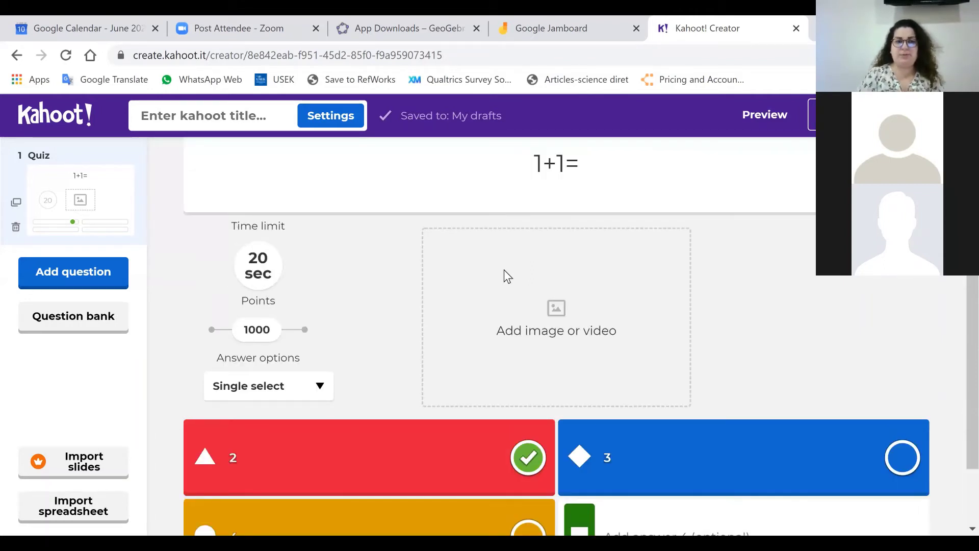
pyautogui.scroll(-1, 313, 265)
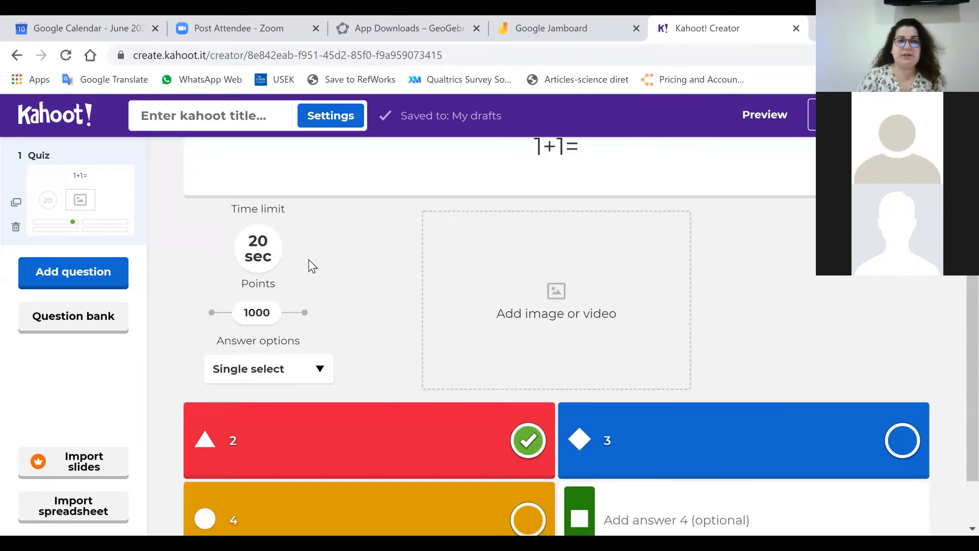
pyautogui.click(256, 274)
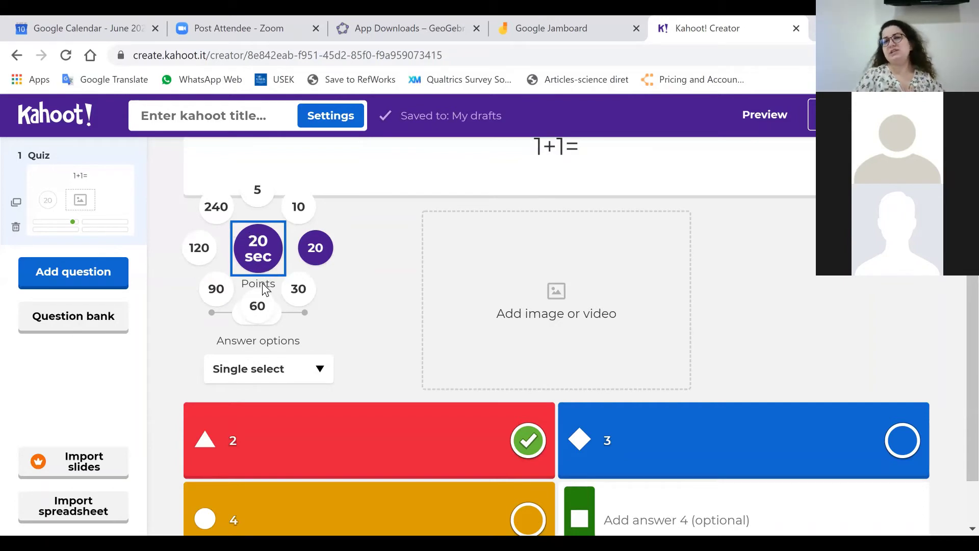
pyautogui.click(316, 262)
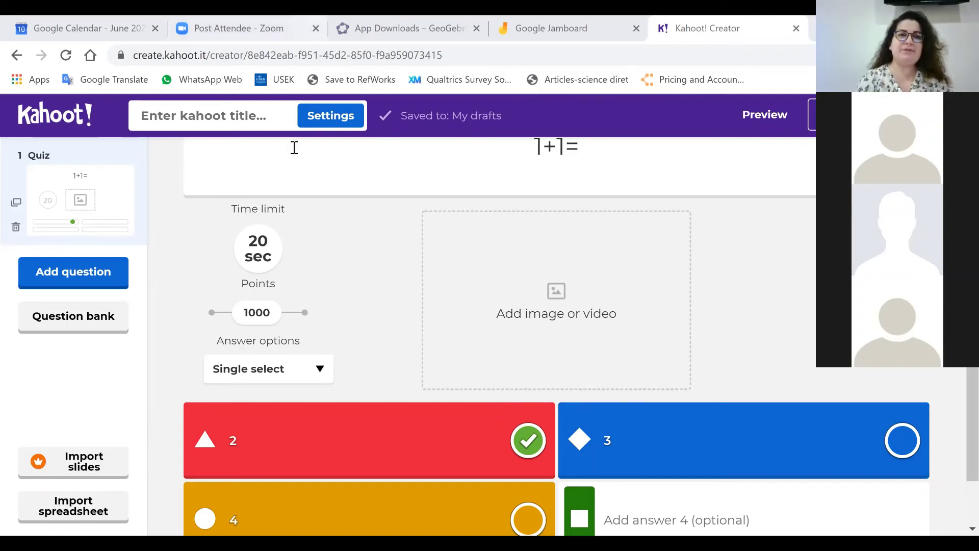
# - Look through the kahoot's summary settings, try the visibility "Only you", and discard the changes
pyautogui.click(329, 117)
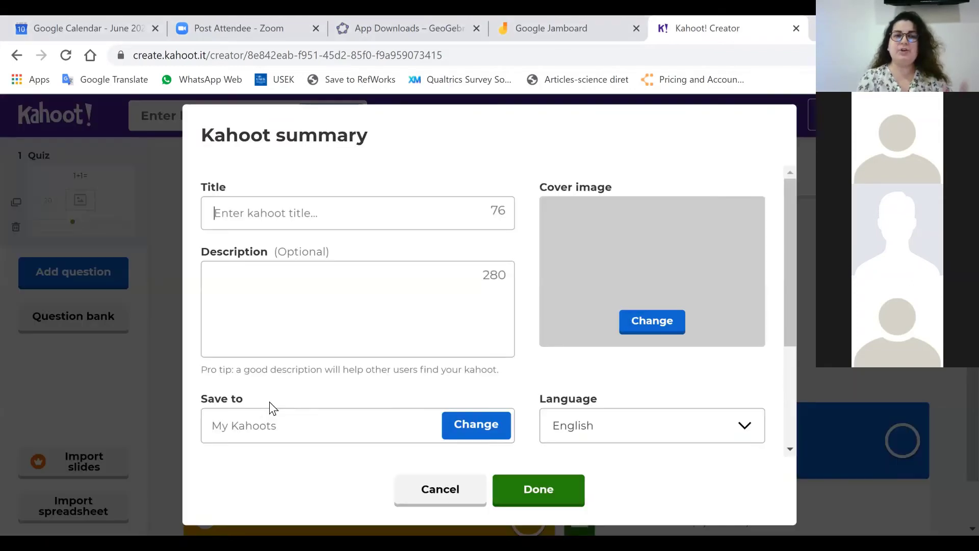
pyautogui.scroll(-3, 268, 405)
pyautogui.scroll(-1, 268, 411)
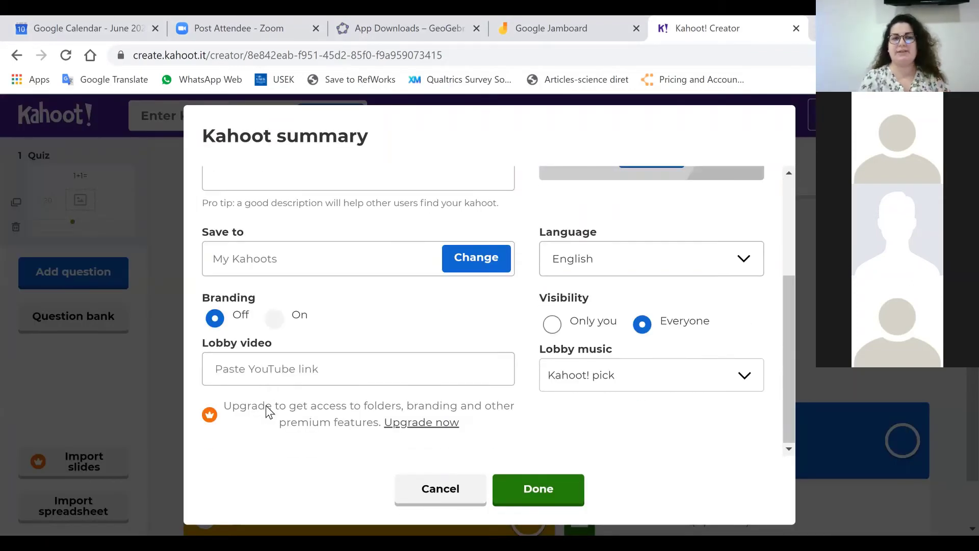
pyautogui.scroll(4, 573, 406)
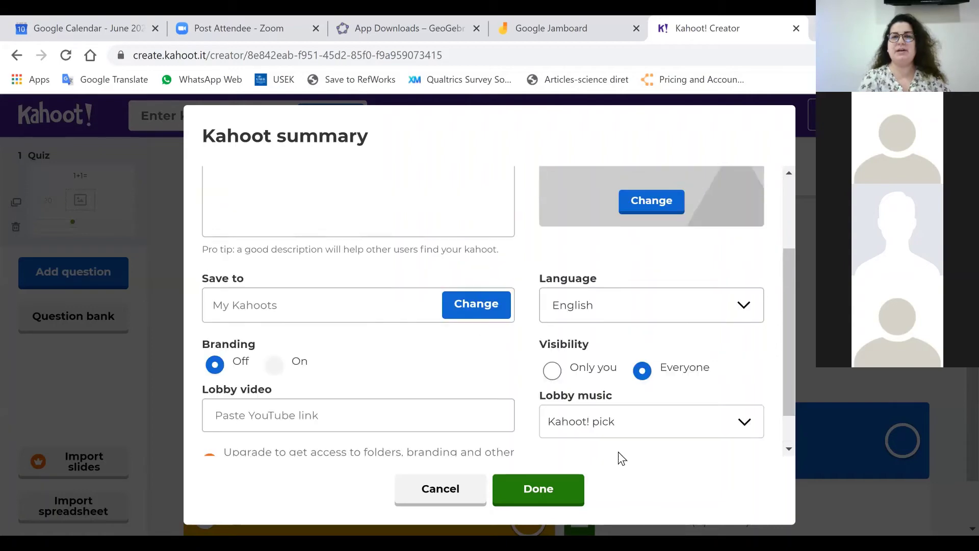
pyautogui.scroll(-4, 549, 338)
pyautogui.click(552, 323)
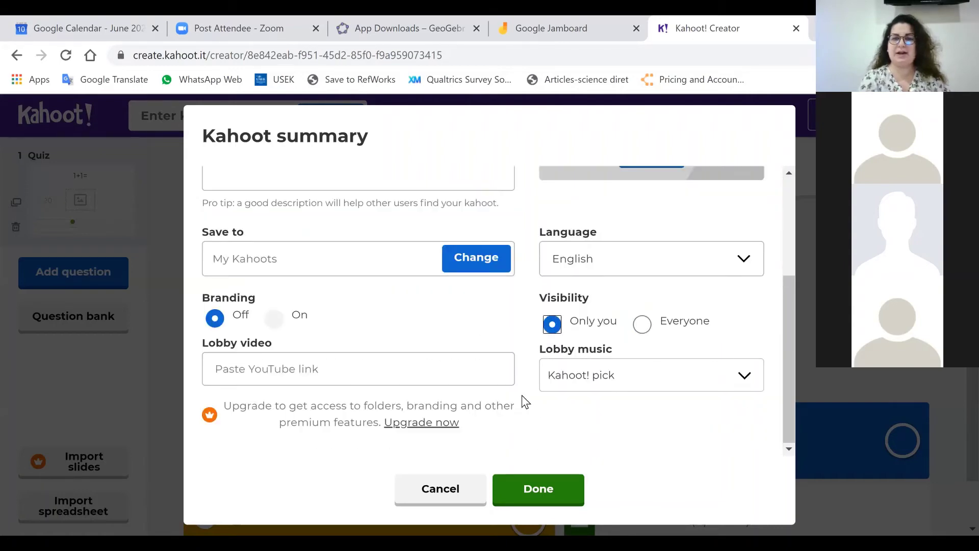
pyautogui.scroll(1, 357, 327)
pyautogui.scroll(5, 357, 327)
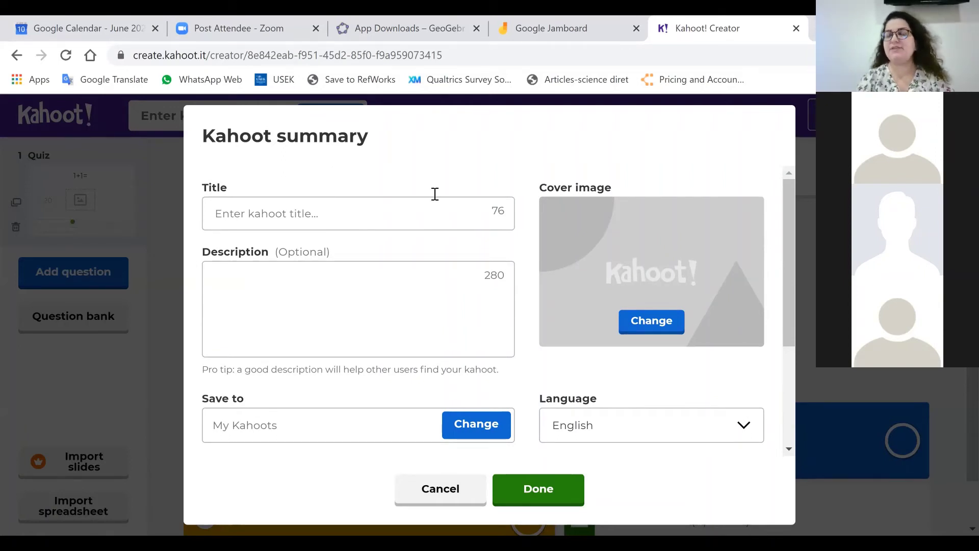
pyautogui.click(467, 494)
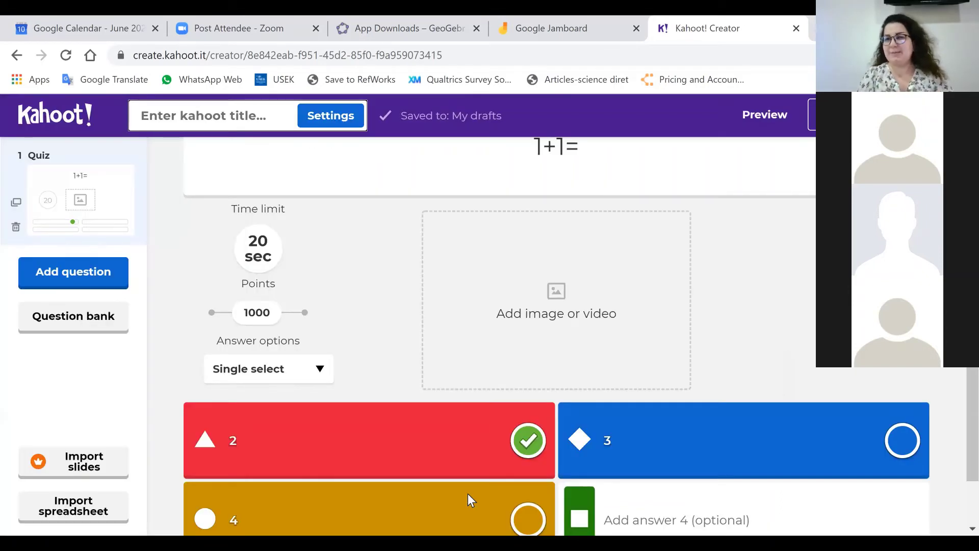
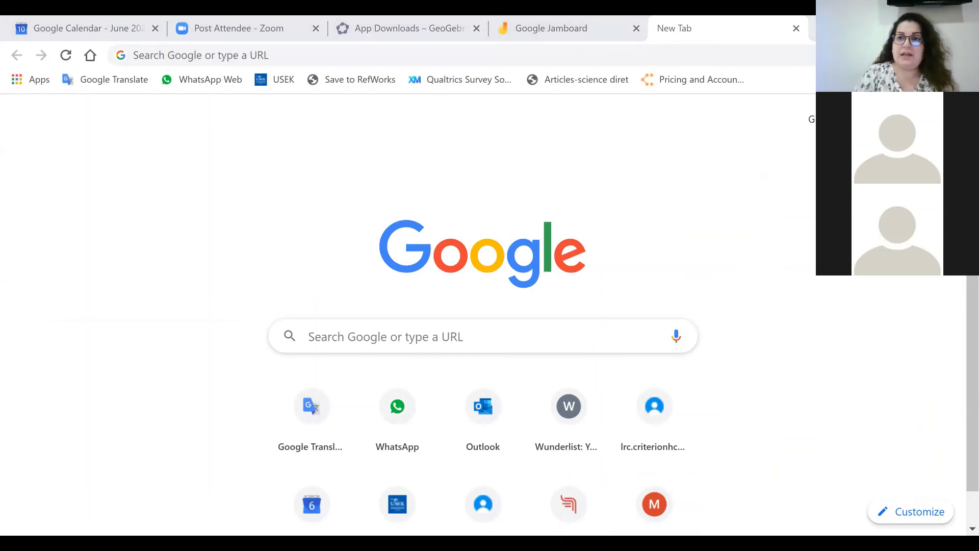
# - Open Jamboard from the list of Google apps and create a new blank jam
pyautogui.click(903, 119)
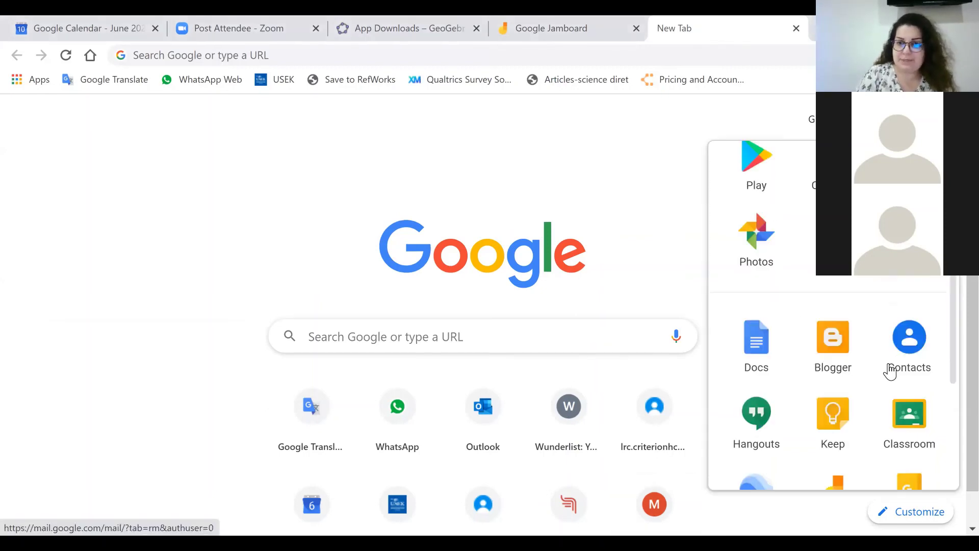
pyautogui.scroll(-3, 840, 321)
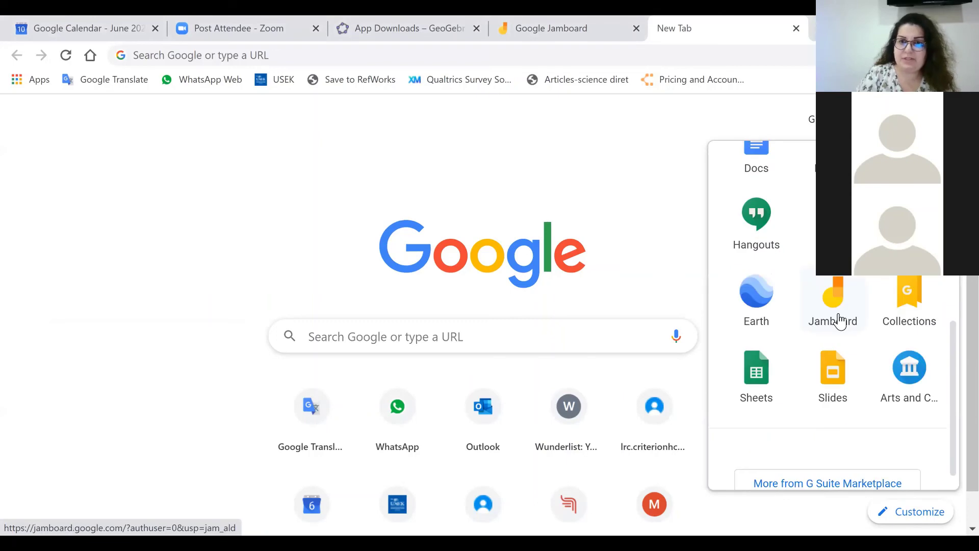
pyautogui.click(571, 23)
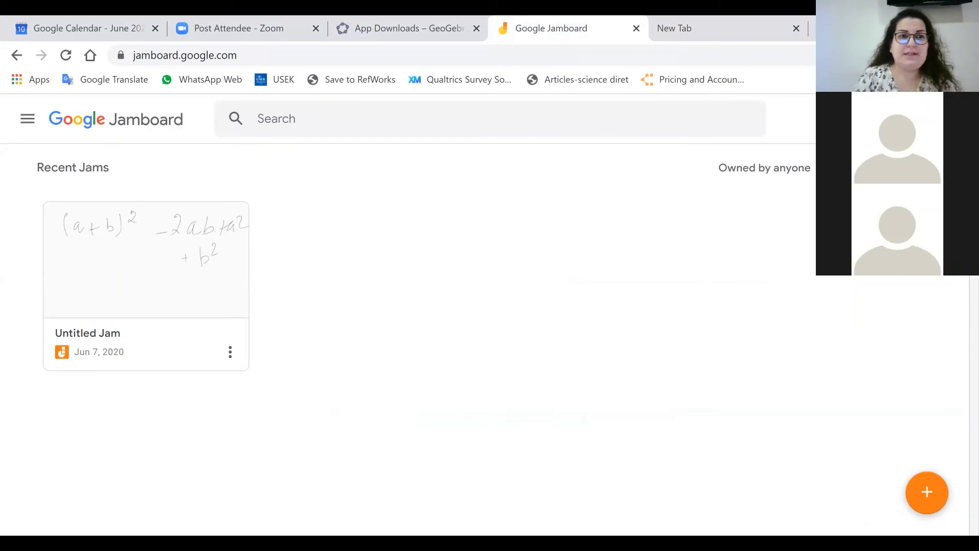
pyautogui.click(700, 32)
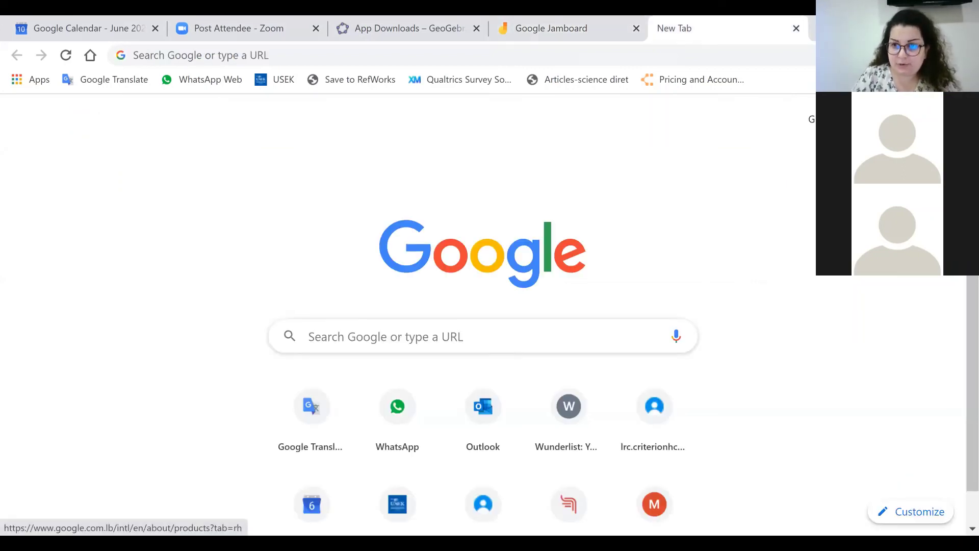
pyautogui.click(925, 119)
pyautogui.scroll(-3, 906, 289)
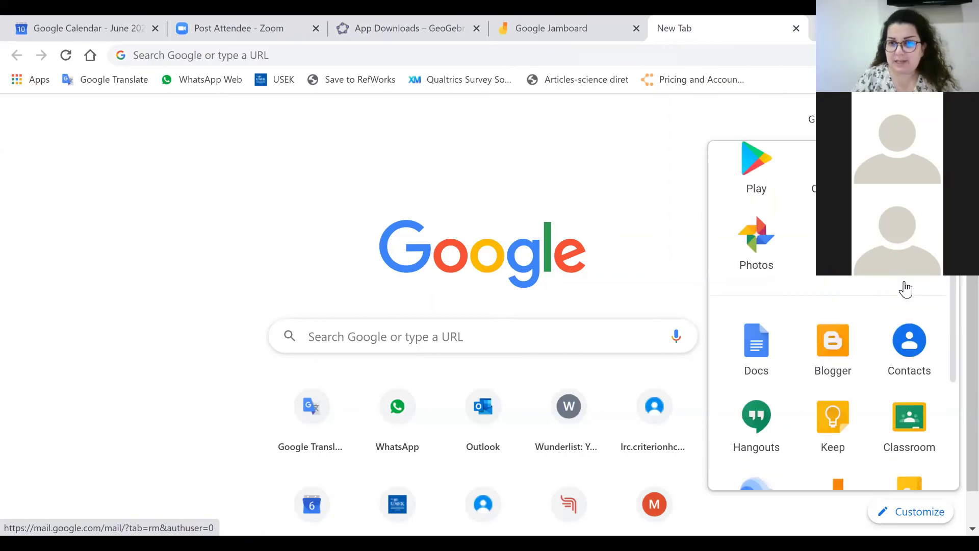
pyautogui.scroll(-5, 906, 289)
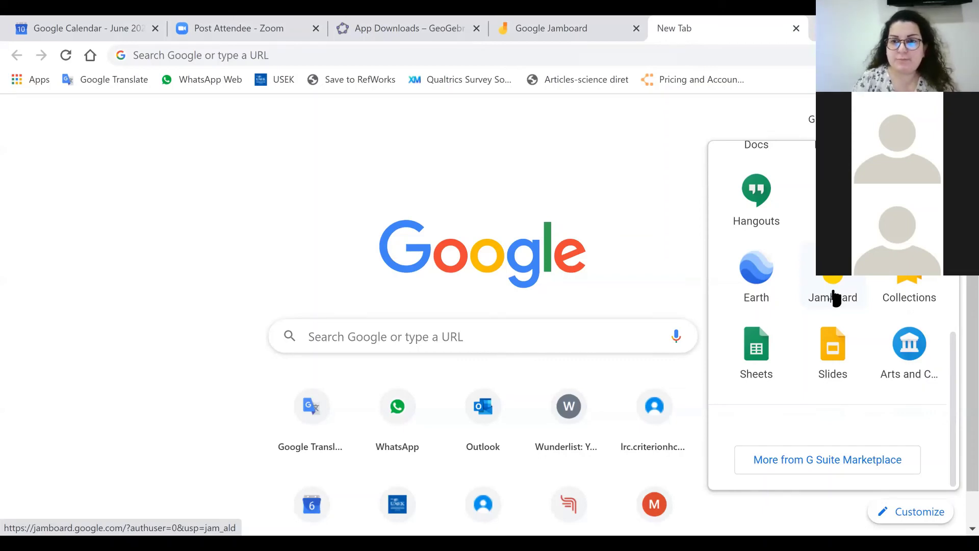
pyautogui.click(832, 295)
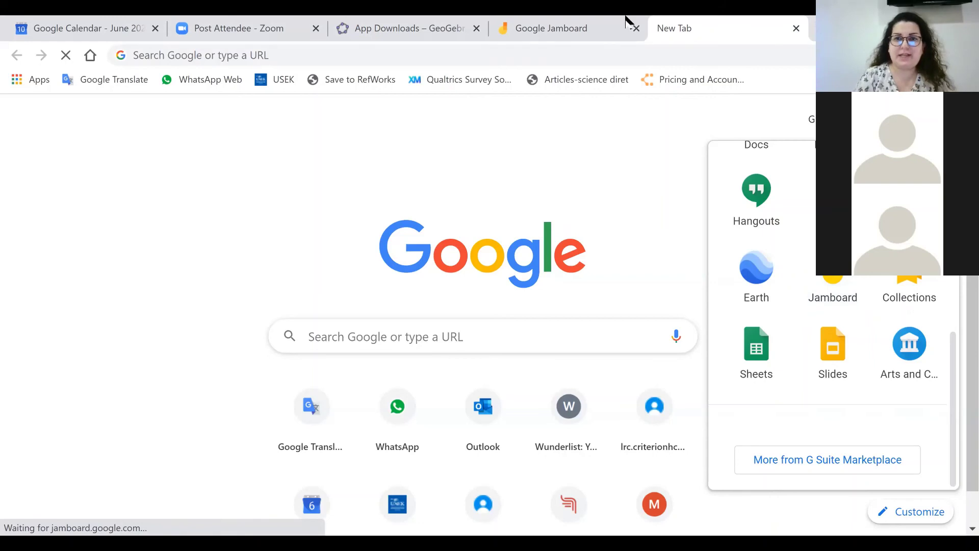
pyautogui.click(578, 24)
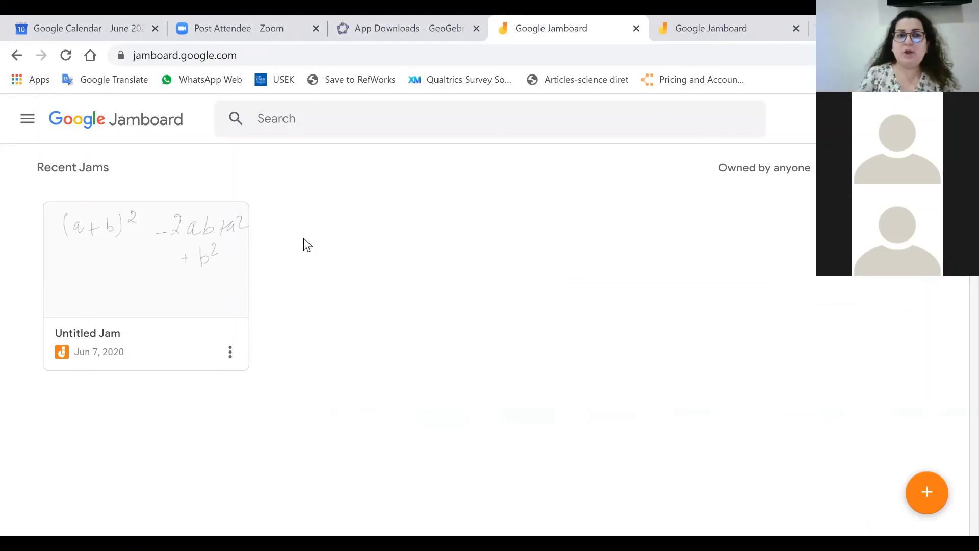
pyautogui.click(933, 499)
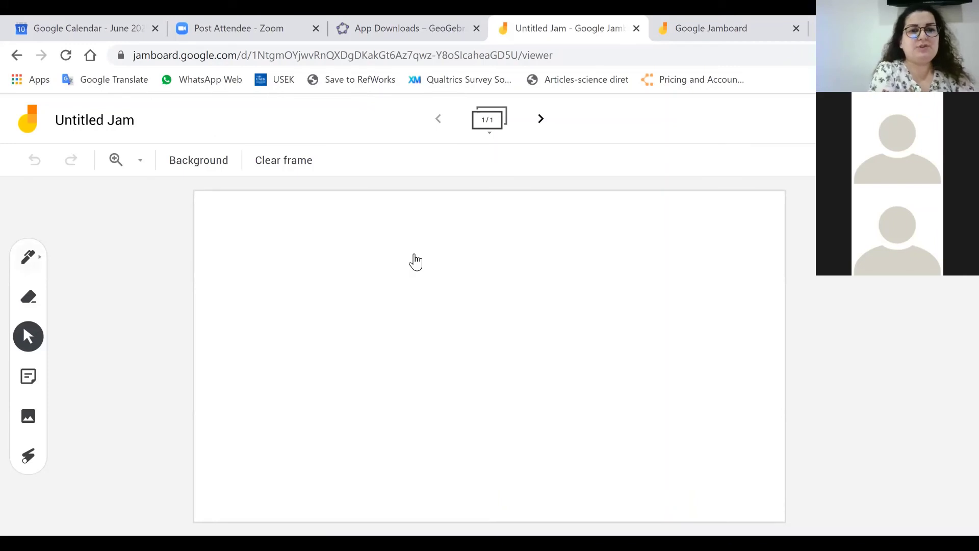
# - Try out the laser tool with a short curved stroke on the blank frame
pyautogui.click(30, 258)
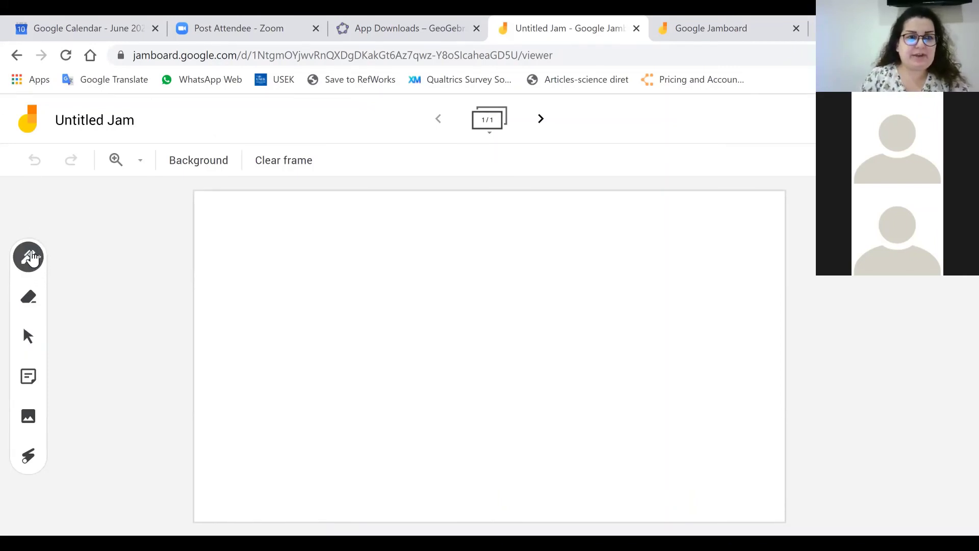
pyautogui.click(32, 303)
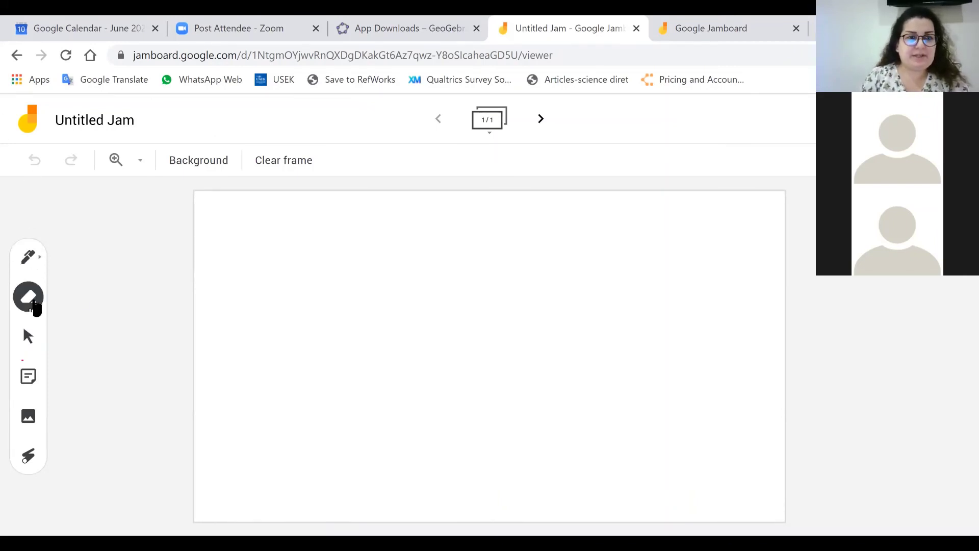
pyautogui.click(28, 456)
pyautogui.moveTo(285, 362)
pyautogui.mouseDown()
pyautogui.moveTo(389, 266)
pyautogui.moveTo(284, 330)
pyautogui.moveTo(304, 271)
pyautogui.moveTo(319, 316)
pyautogui.mouseUp()
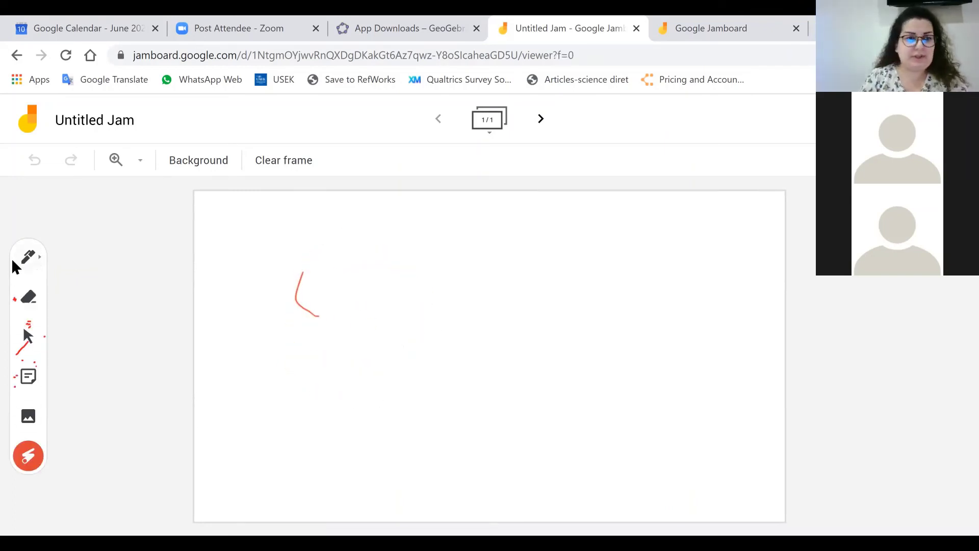
# - Check the available pen types and colours, and mark a small dot with the black pen
pyautogui.click(38, 267)
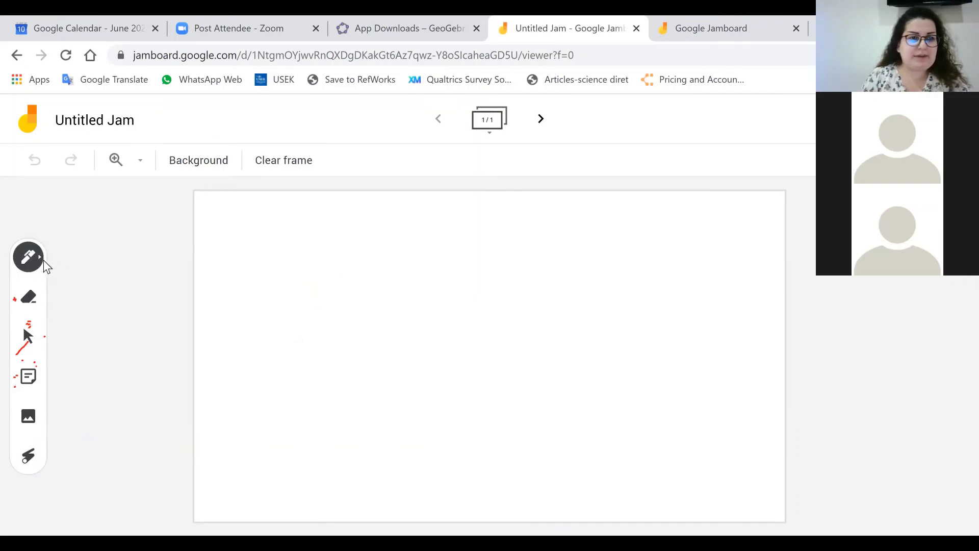
pyautogui.click(29, 260)
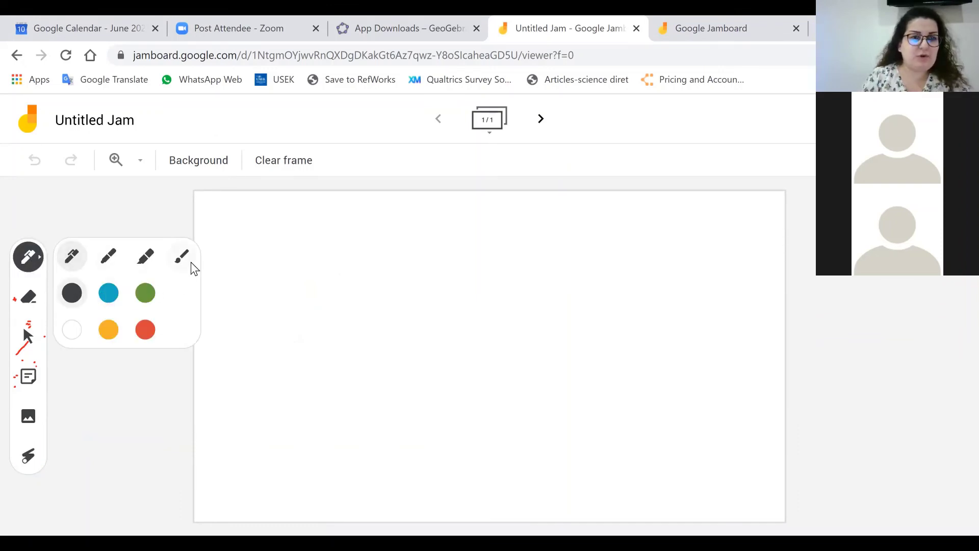
pyautogui.click(269, 258)
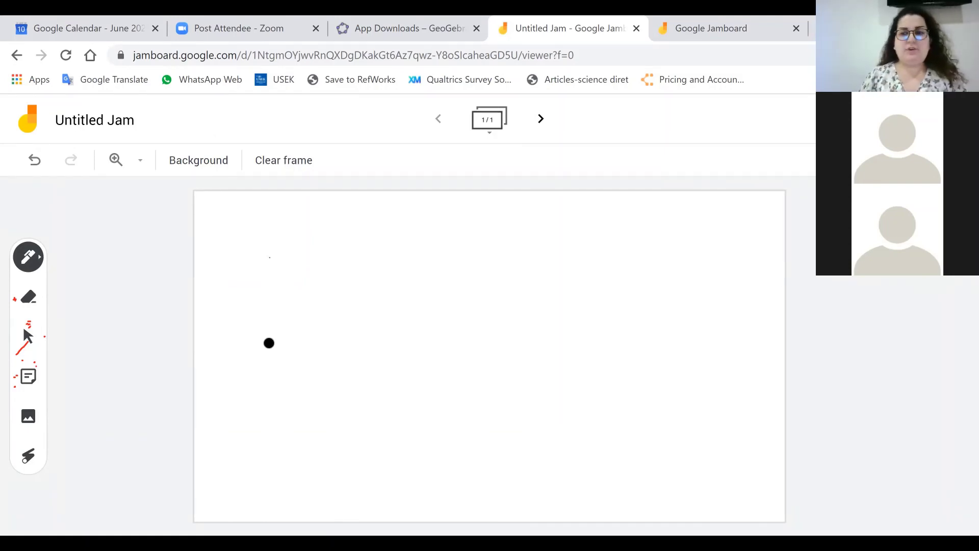
# - Switch to the black highlighter and draw an opening parenthesis and a few rough letter-like shapes across the frame's upper half
pyautogui.click(32, 259)
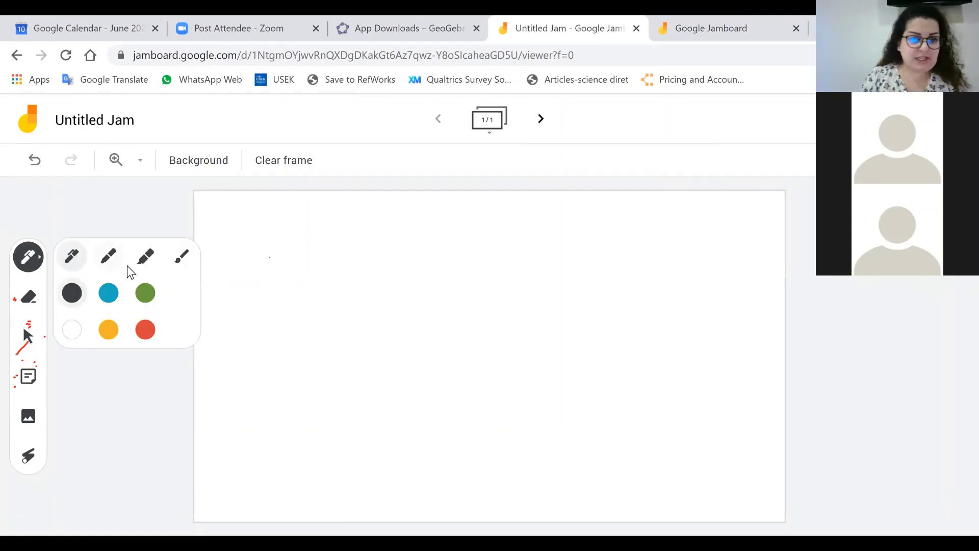
pyautogui.click(109, 260)
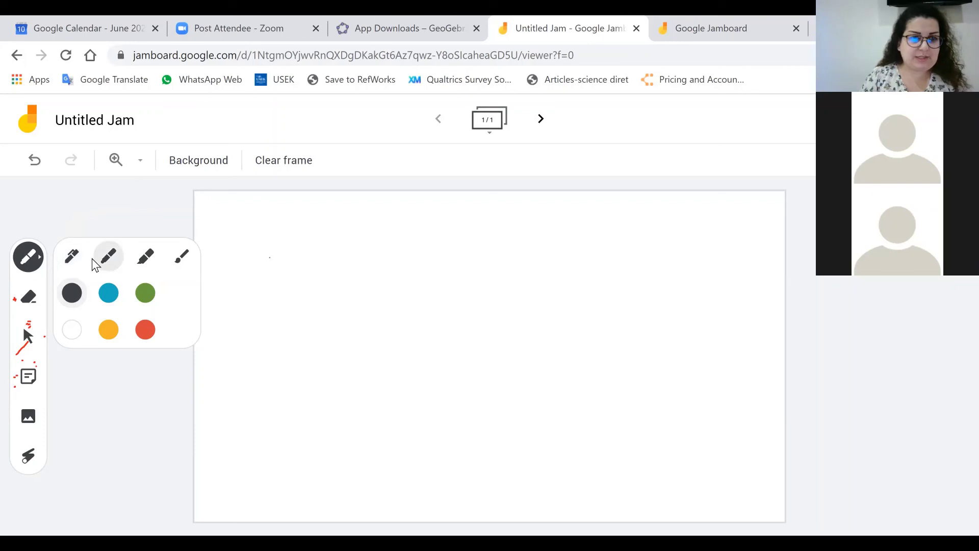
pyautogui.click(134, 259)
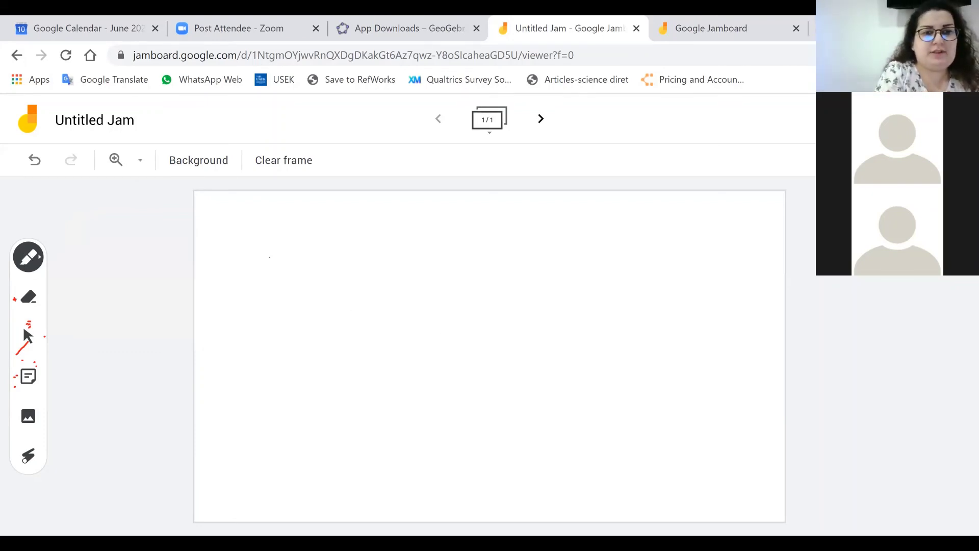
pyautogui.moveTo(229, 236)
pyautogui.mouseDown()
pyautogui.moveTo(219, 258)
pyautogui.moveTo(234, 299)
pyautogui.mouseUp()
pyautogui.moveTo(264, 250)
pyautogui.mouseDown()
pyautogui.moveTo(252, 278)
pyautogui.moveTo(273, 276)
pyautogui.mouseUp()
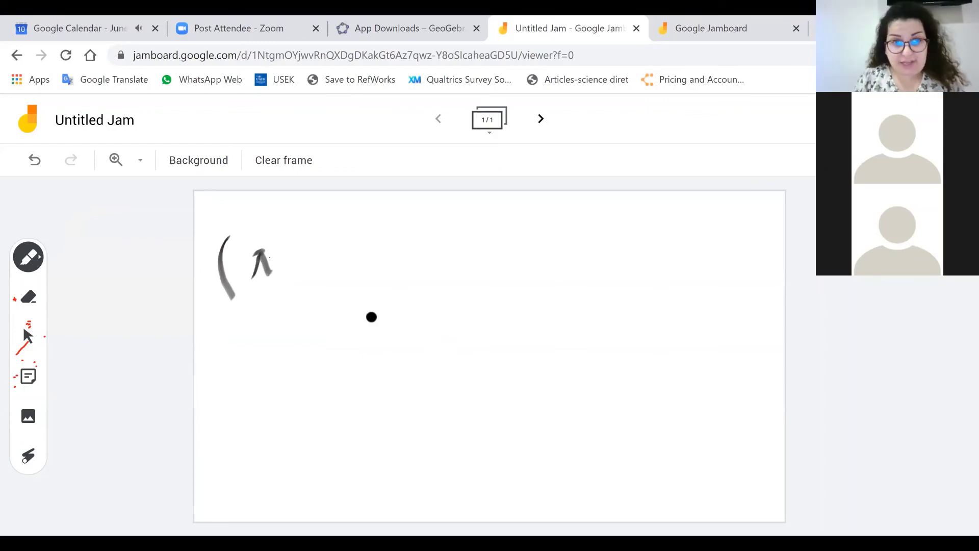
pyautogui.moveTo(365, 312)
pyautogui.mouseDown()
pyautogui.moveTo(325, 349)
pyautogui.moveTo(395, 352)
pyautogui.moveTo(392, 360)
pyautogui.mouseUp()
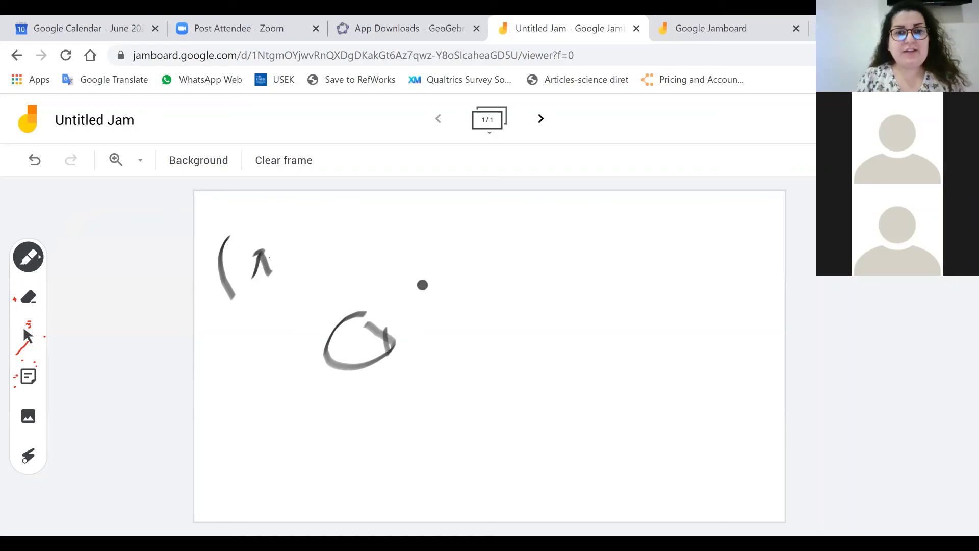
pyautogui.click(438, 321)
pyautogui.moveTo(416, 285)
pyautogui.mouseDown()
pyautogui.moveTo(442, 308)
pyautogui.moveTo(437, 317)
pyautogui.mouseUp()
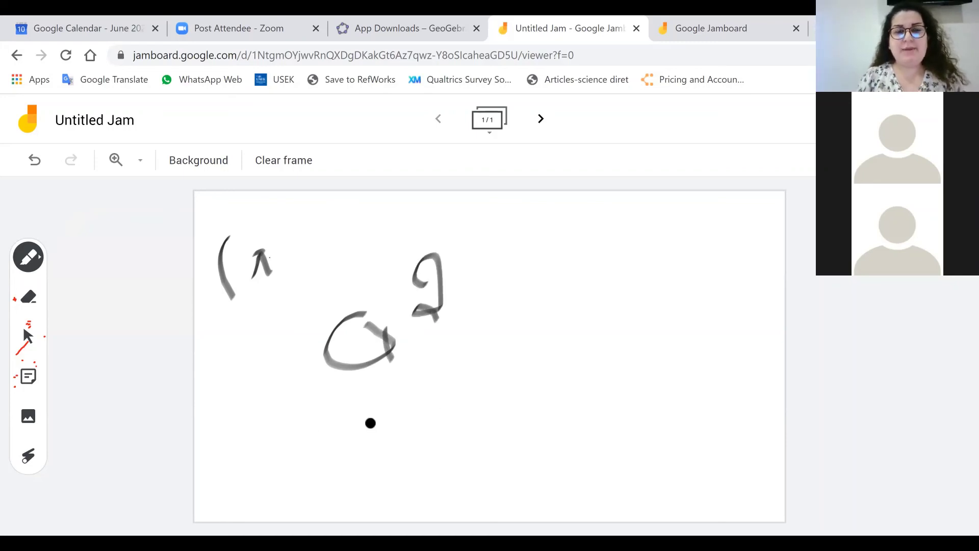
# - Return to the thin black pen and handwrite "a (a+b)² =" below the highlighter strokes
pyautogui.click(29, 269)
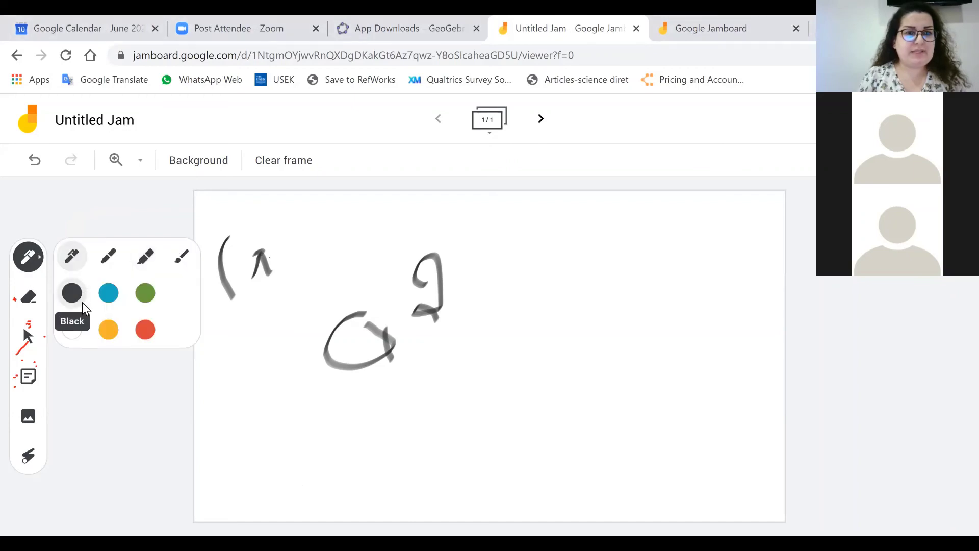
pyautogui.click(32, 304)
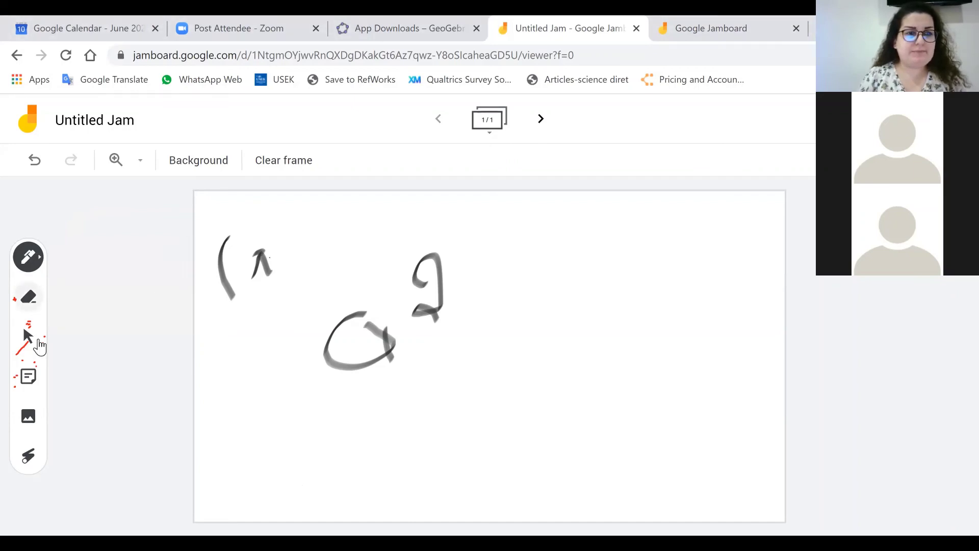
pyautogui.click(28, 337)
pyautogui.click(24, 268)
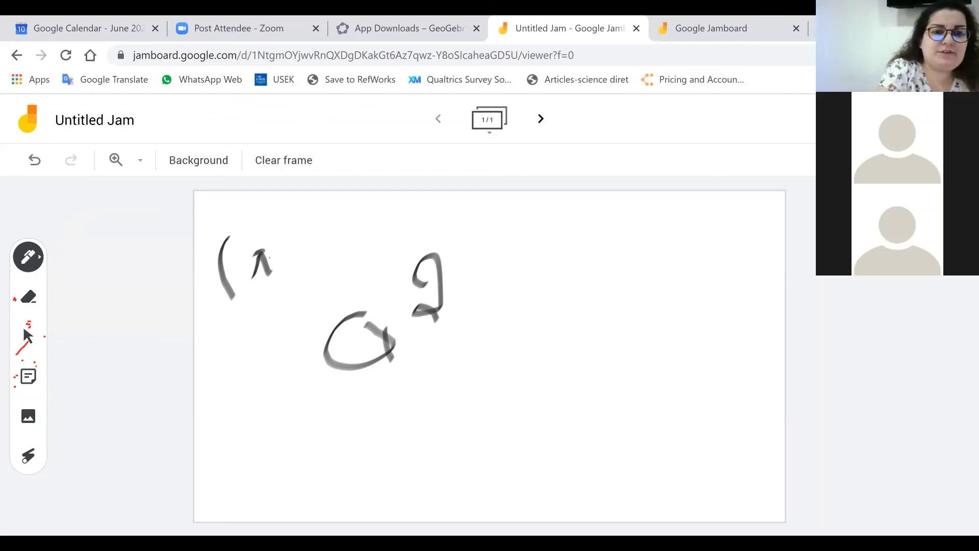
pyautogui.moveTo(263, 401)
pyautogui.mouseDown()
pyautogui.moveTo(257, 434)
pyautogui.moveTo(294, 425)
pyautogui.mouseUp()
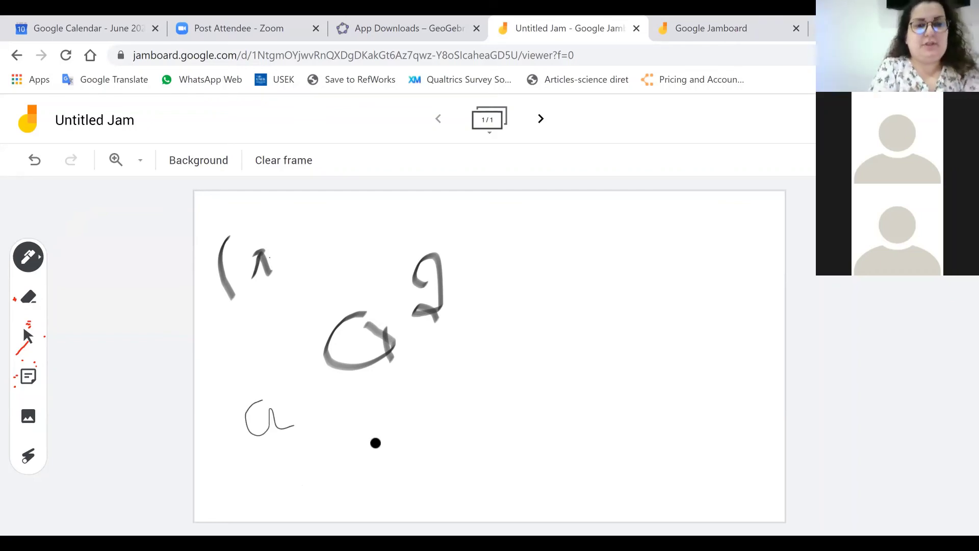
pyautogui.moveTo(325, 408)
pyautogui.mouseDown()
pyautogui.moveTo(334, 407)
pyautogui.moveTo(342, 452)
pyautogui.moveTo(400, 444)
pyautogui.moveTo(409, 430)
pyautogui.mouseUp()
pyautogui.moveTo(417, 410); pyautogui.dragTo(426, 438)
pyautogui.moveTo(448, 404); pyautogui.dragTo(441, 461)
pyautogui.moveTo(475, 384); pyautogui.dragTo(536, 442)
pyautogui.moveTo(507, 464); pyautogui.dragTo(534, 461)
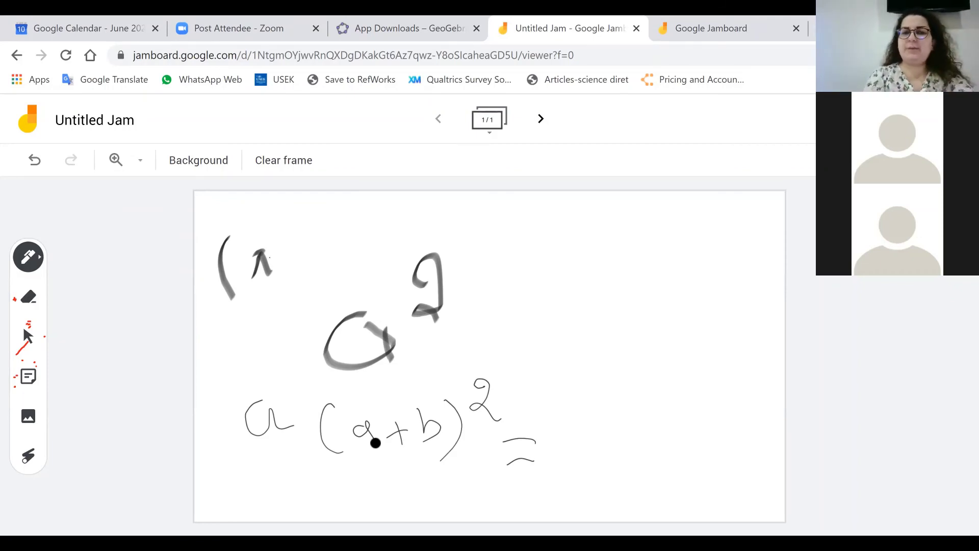
# - Complete the handwritten equation in the frame's lower half with "a² + b² + 2ab"
pyautogui.moveTo(575, 425)
pyautogui.mouseDown()
pyautogui.moveTo(581, 417)
pyautogui.moveTo(584, 455)
pyautogui.mouseUp()
pyautogui.moveTo(593, 395); pyautogui.dragTo(608, 417)
pyautogui.moveTo(621, 429); pyautogui.dragTo(625, 462)
pyautogui.moveTo(612, 449)
pyautogui.mouseDown()
pyautogui.moveTo(648, 435)
pyautogui.moveTo(649, 451)
pyautogui.mouseUp()
pyautogui.moveTo(663, 401); pyautogui.dragTo(694, 411)
pyautogui.moveTo(684, 452); pyautogui.dragTo(676, 460)
pyautogui.moveTo(704, 431)
pyautogui.mouseDown()
pyautogui.moveTo(726, 460)
pyautogui.moveTo(748, 462)
pyautogui.moveTo(756, 448)
pyautogui.moveTo(763, 461)
pyautogui.moveTo(693, 462)
pyautogui.mouseUp()
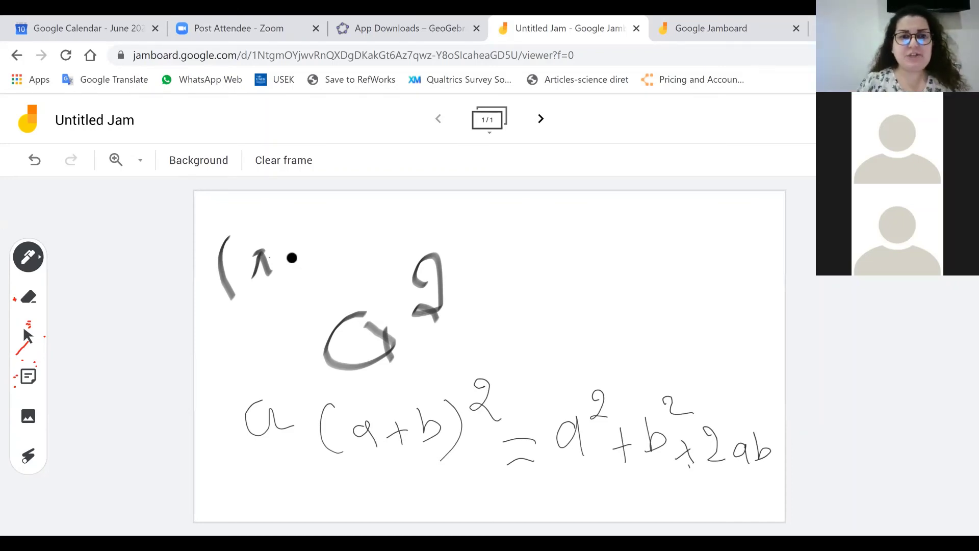
# - Handwrite "(a+b)² =" near the frame's upper edge and draw a slanted line beside it
pyautogui.moveTo(284, 245)
pyautogui.mouseDown()
pyautogui.moveTo(302, 235)
pyautogui.moveTo(310, 257)
pyautogui.moveTo(352, 238)
pyautogui.moveTo(353, 251)
pyautogui.mouseUp()
pyautogui.moveTo(282, 235); pyautogui.dragTo(278, 255)
pyautogui.moveTo(388, 230); pyautogui.dragTo(366, 264)
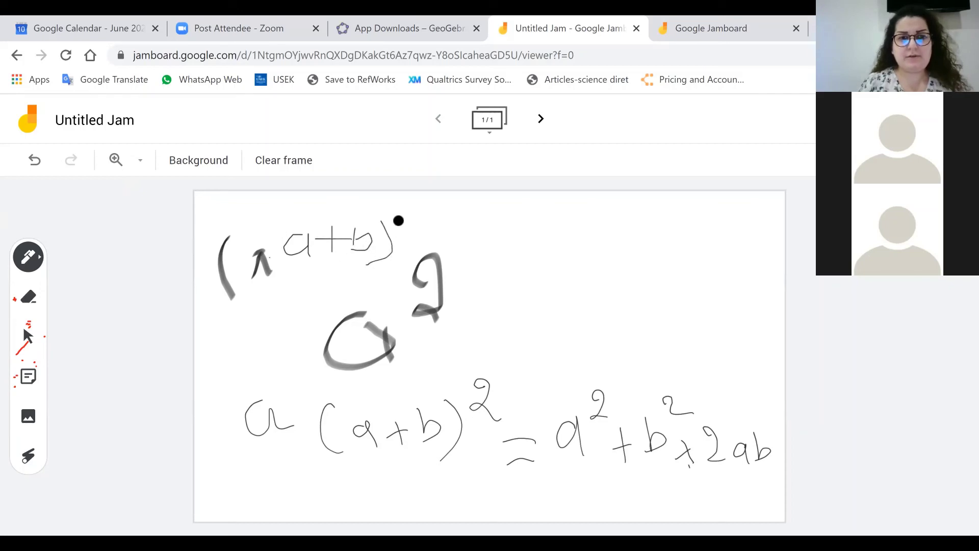
pyautogui.moveTo(396, 206)
pyautogui.mouseDown()
pyautogui.moveTo(413, 202)
pyautogui.moveTo(416, 229)
pyautogui.moveTo(471, 238)
pyautogui.moveTo(480, 260)
pyautogui.mouseUp()
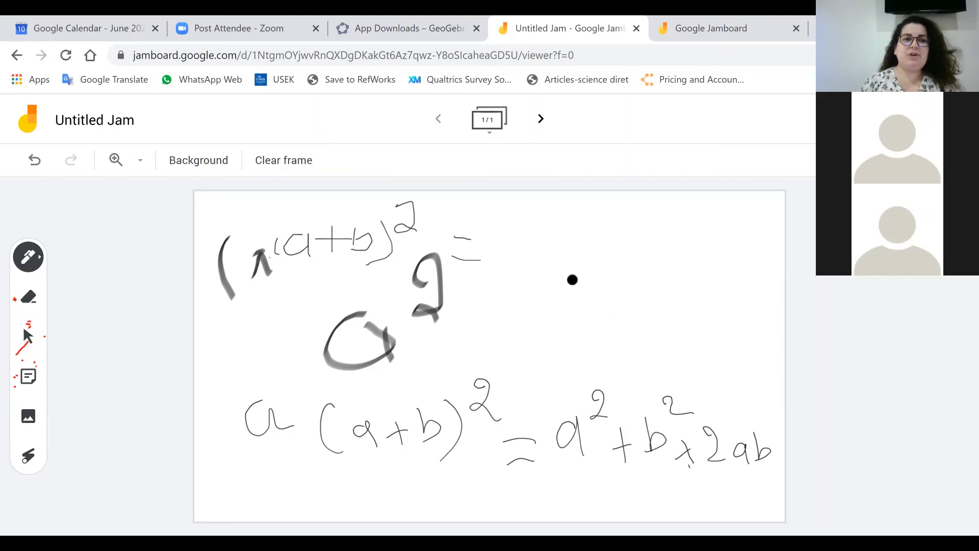
pyautogui.moveTo(565, 232); pyautogui.dragTo(551, 305)
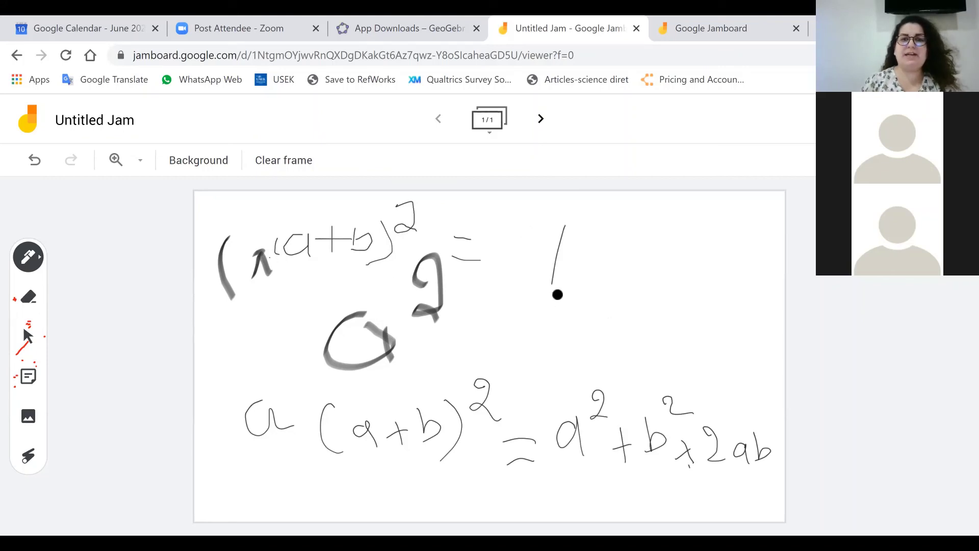
pyautogui.moveTo(558, 271)
pyautogui.mouseDown()
pyautogui.moveTo(607, 273)
pyautogui.moveTo(551, 305)
pyautogui.mouseUp()
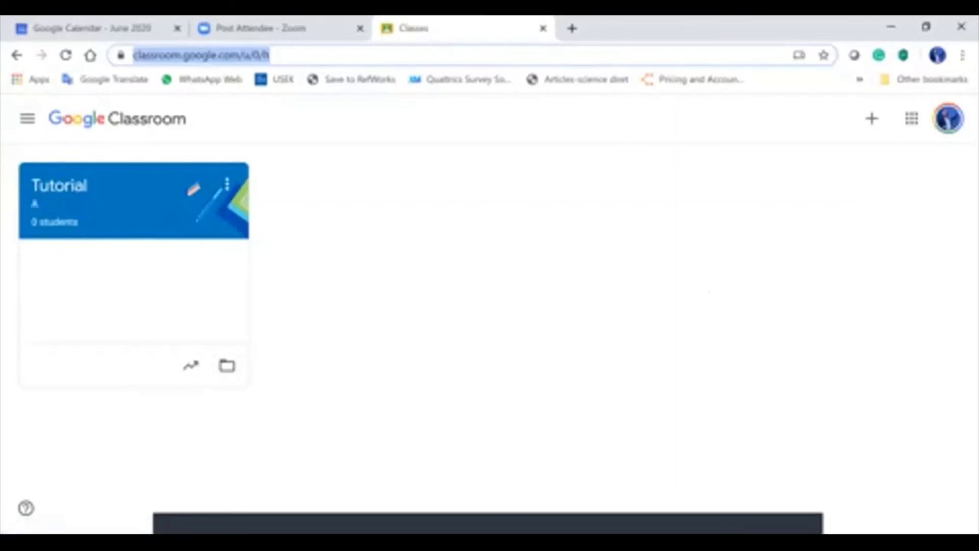
pyautogui.click(27, 119)
pyautogui.press('Escape')
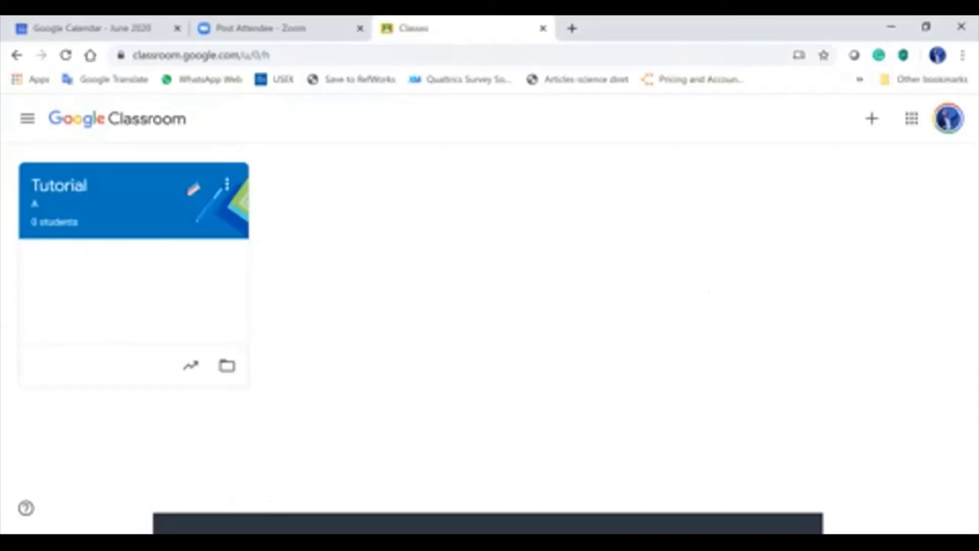
pyautogui.click(28, 118)
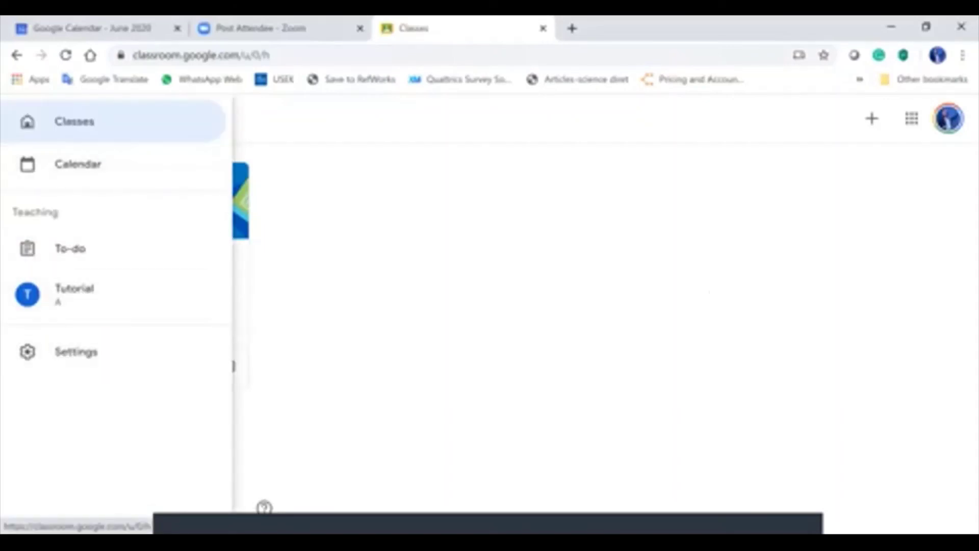
pyautogui.press('Escape')
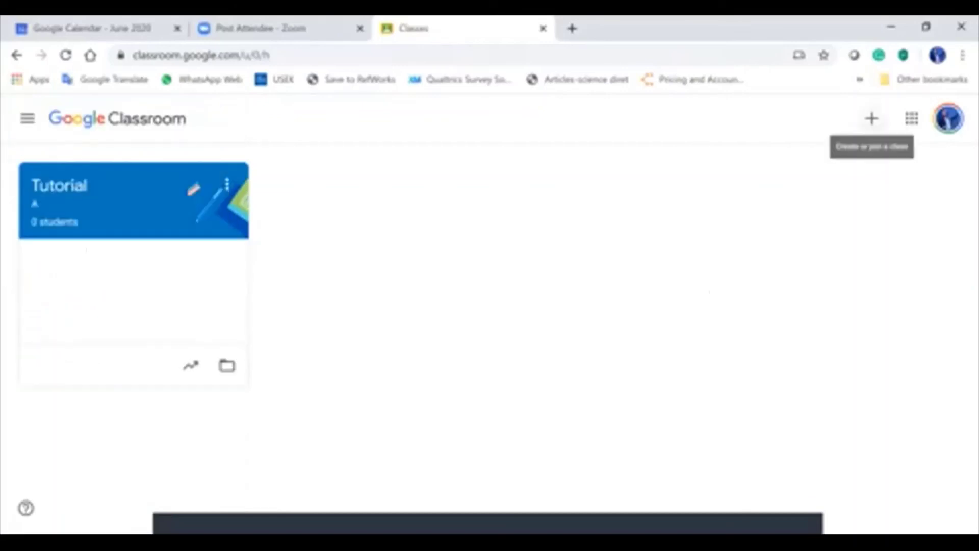
# - Start creating a new class and accept the notice about not using Classroom at a school with students
pyautogui.click(872, 118)
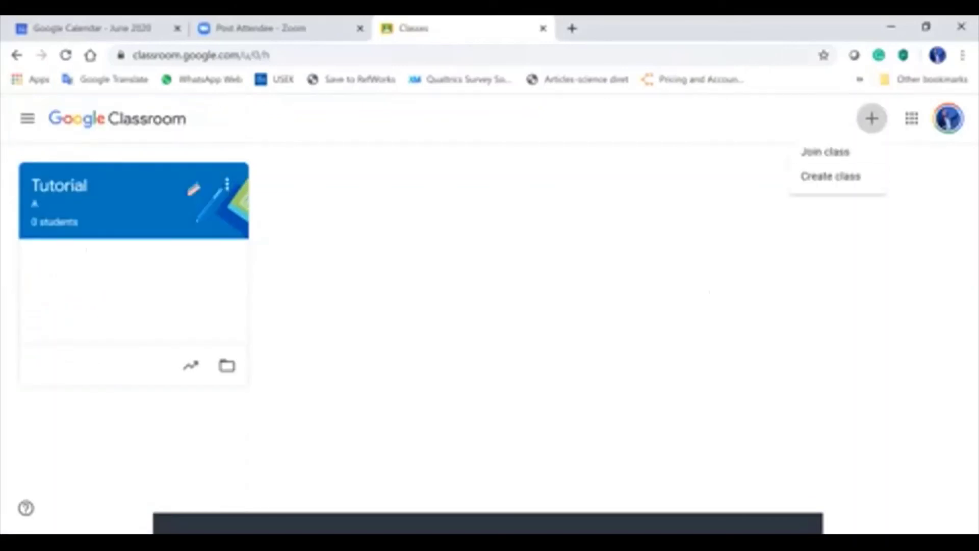
pyautogui.click(830, 176)
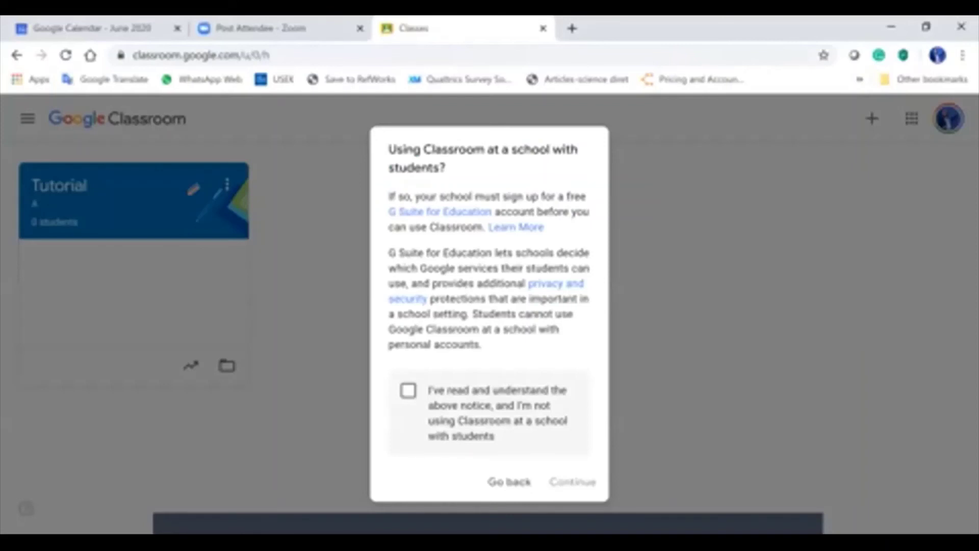
pyautogui.click(408, 391)
pyautogui.click(572, 482)
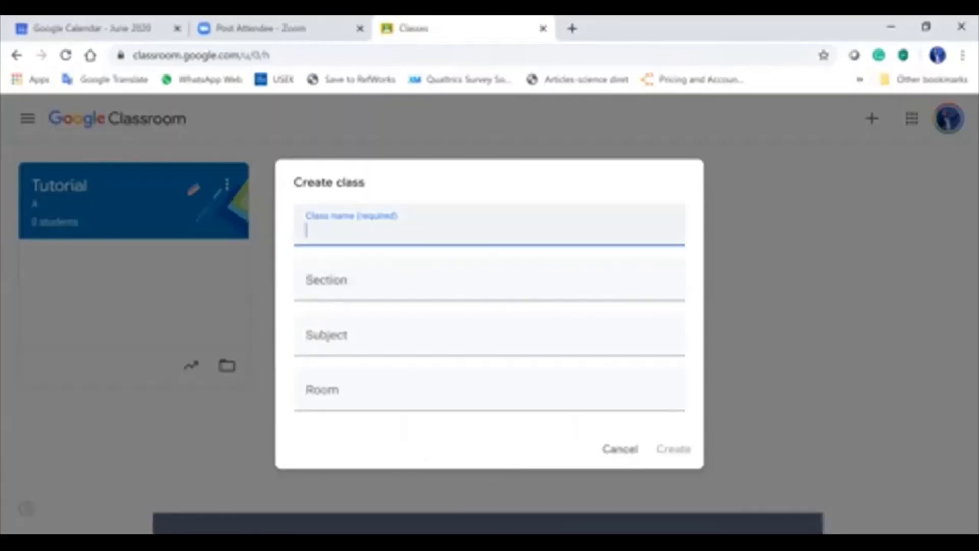
# - Name the class Test 1, set its section to 1 and subject to Math, and create it
pyautogui.write('Test 1')
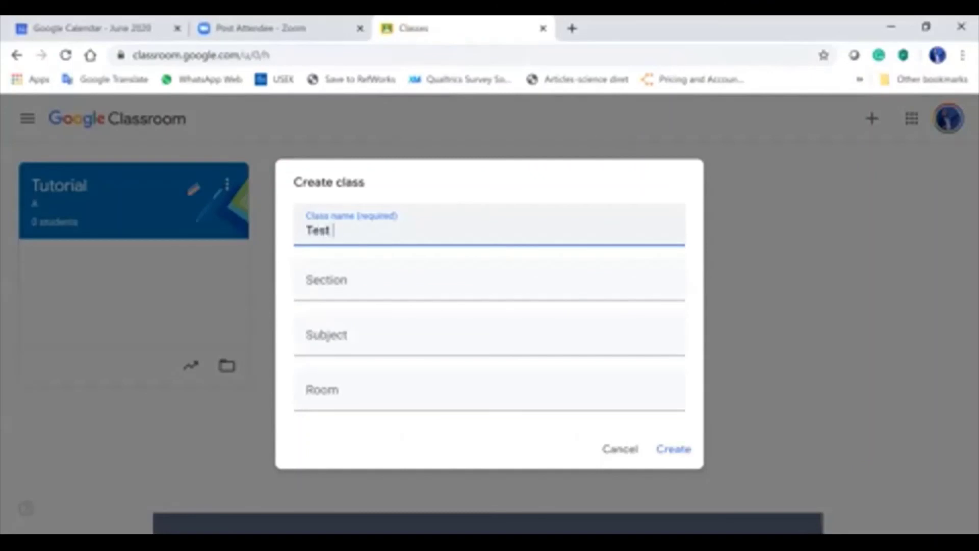
pyautogui.click(327, 281)
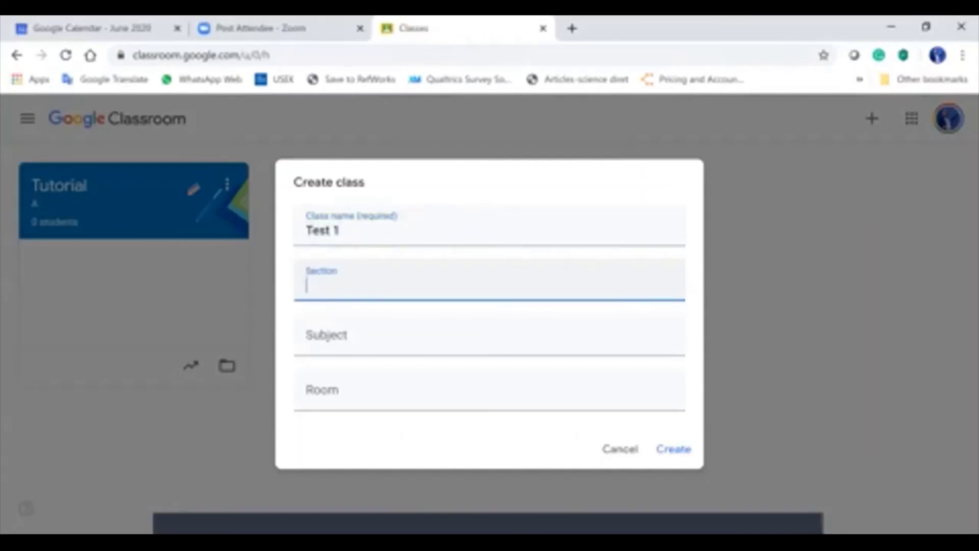
pyautogui.write('1')
pyautogui.click(327, 337)
pyautogui.write('1')
pyautogui.press('BackSpace')
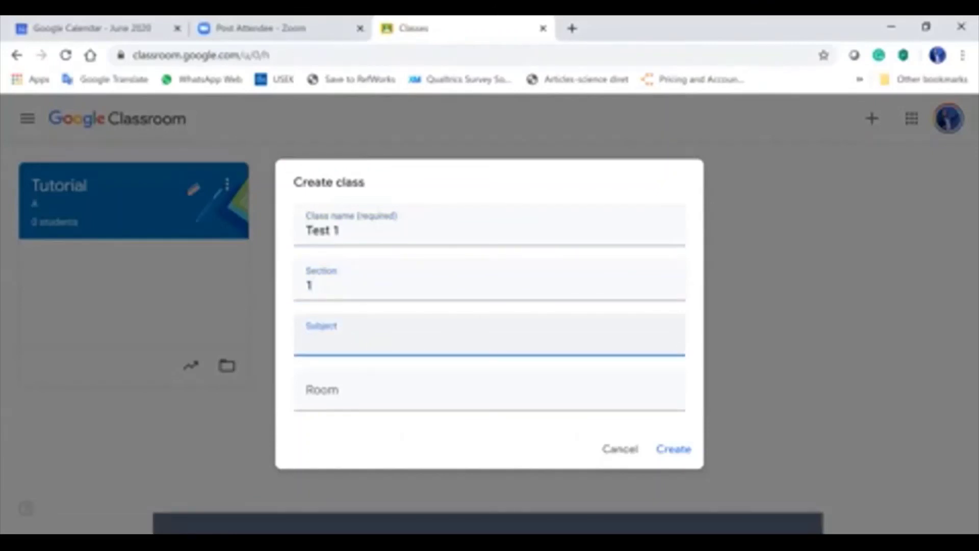
pyautogui.write('Math')
pyautogui.press('Return')
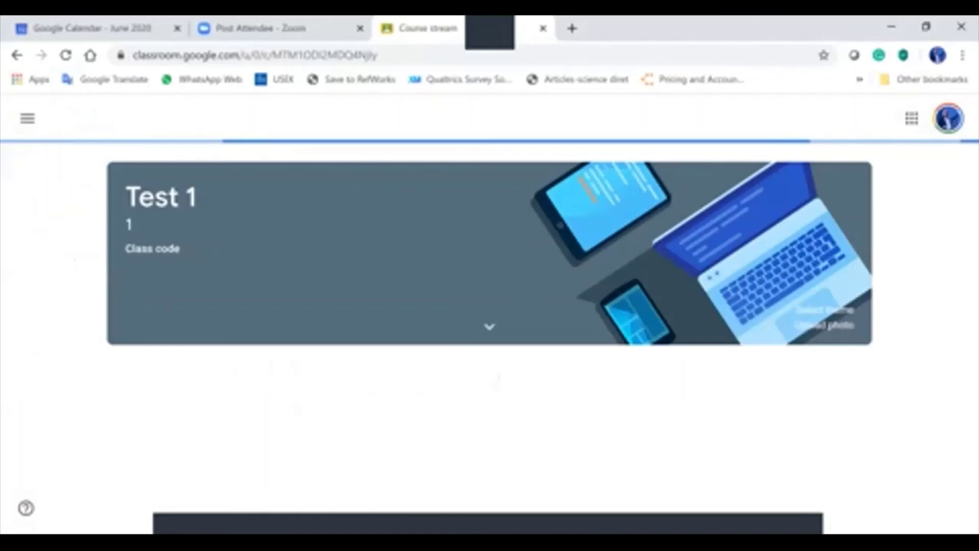
# - Go to the Test 1 class from the navigation list and return to the overview of all classes
pyautogui.click(27, 118)
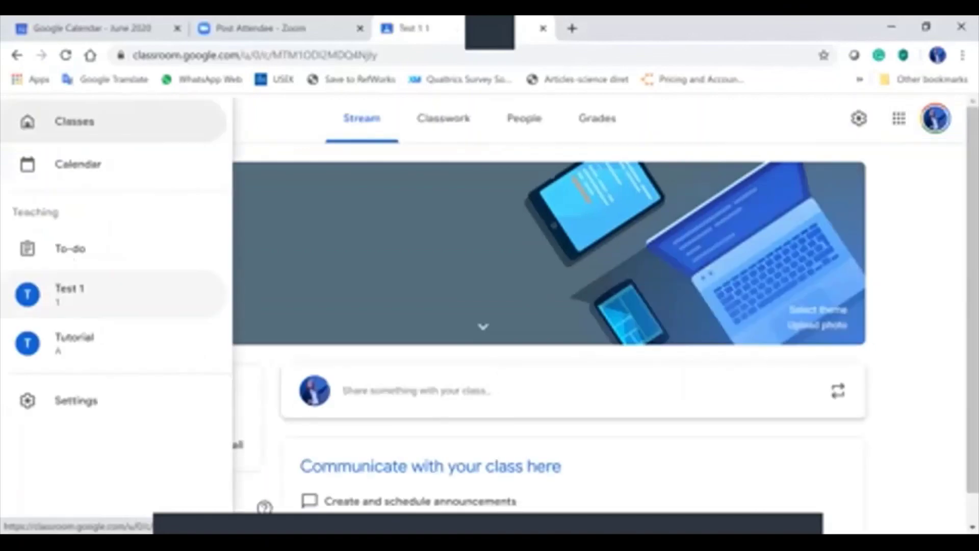
pyautogui.click(69, 293)
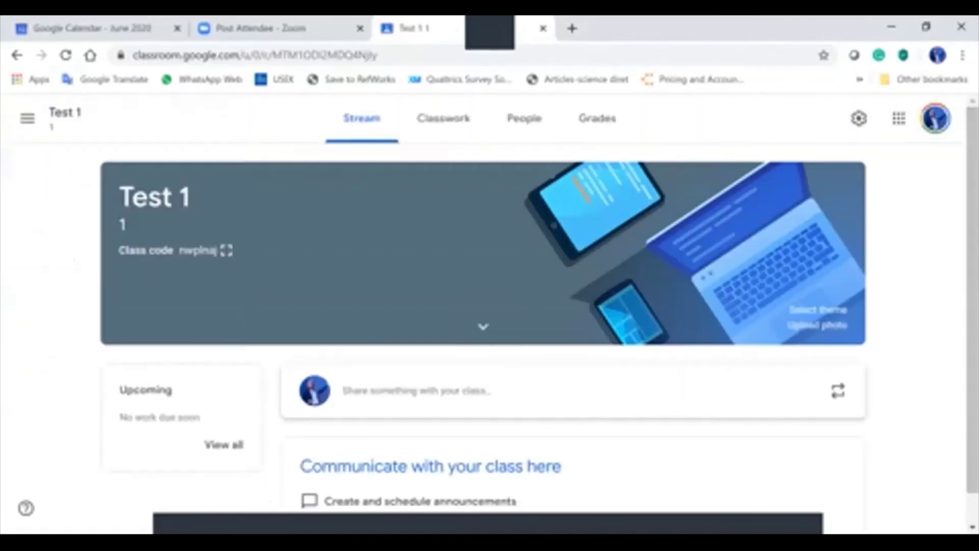
pyautogui.click(27, 118)
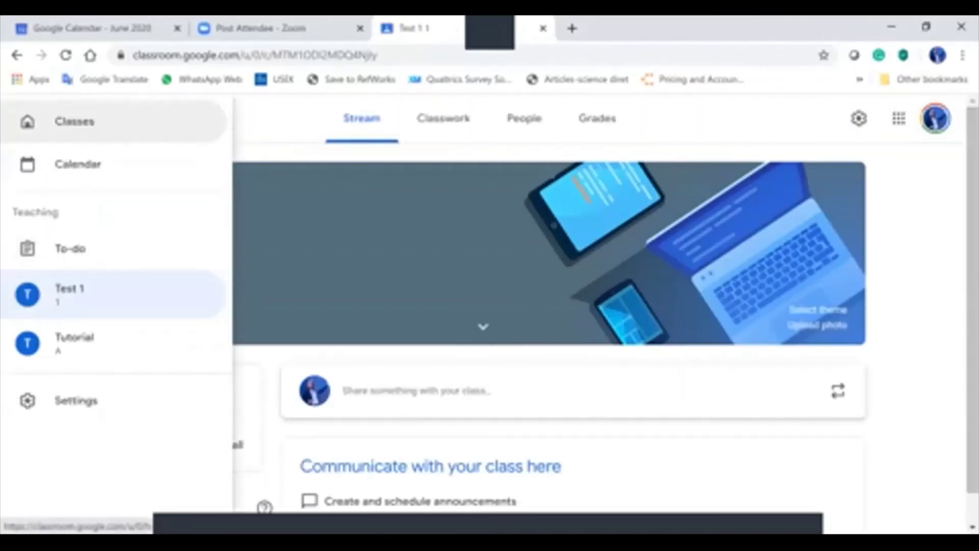
pyautogui.click(75, 121)
# - View the dialog for joining a class by code and close it without joining
pyautogui.click(872, 118)
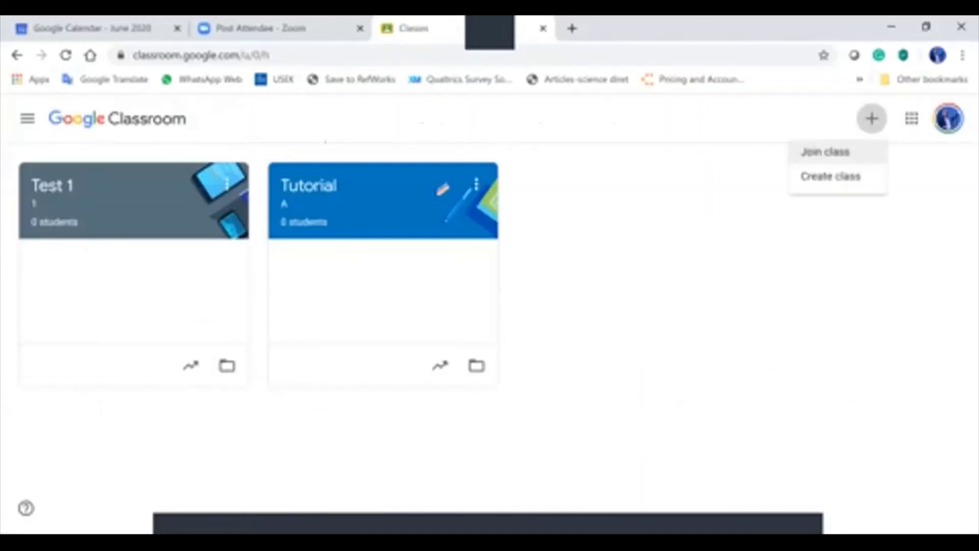
pyautogui.click(826, 151)
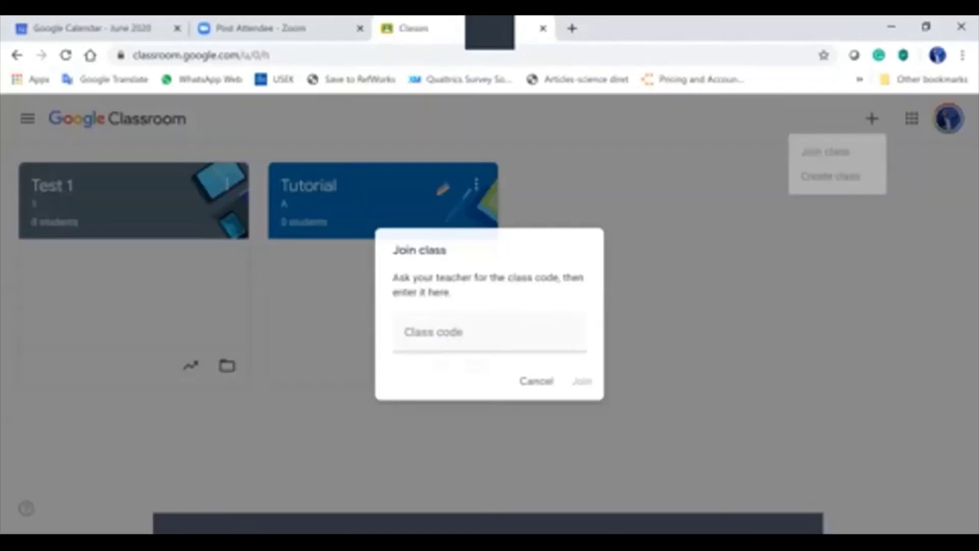
pyautogui.click(538, 384)
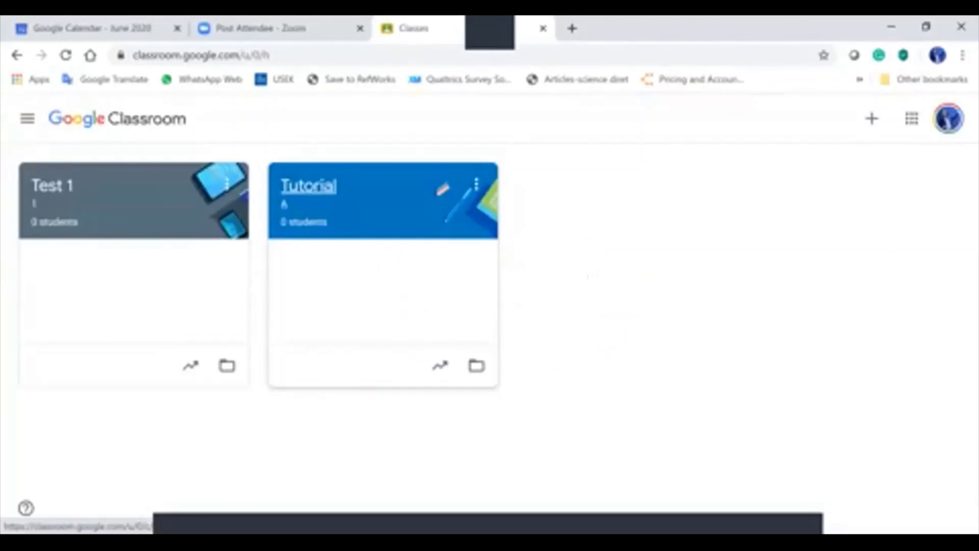
# - Open the classwork of the Test 1 class and start a new assignment
pyautogui.click(52, 185)
pyautogui.scroll(-1, 490, 306)
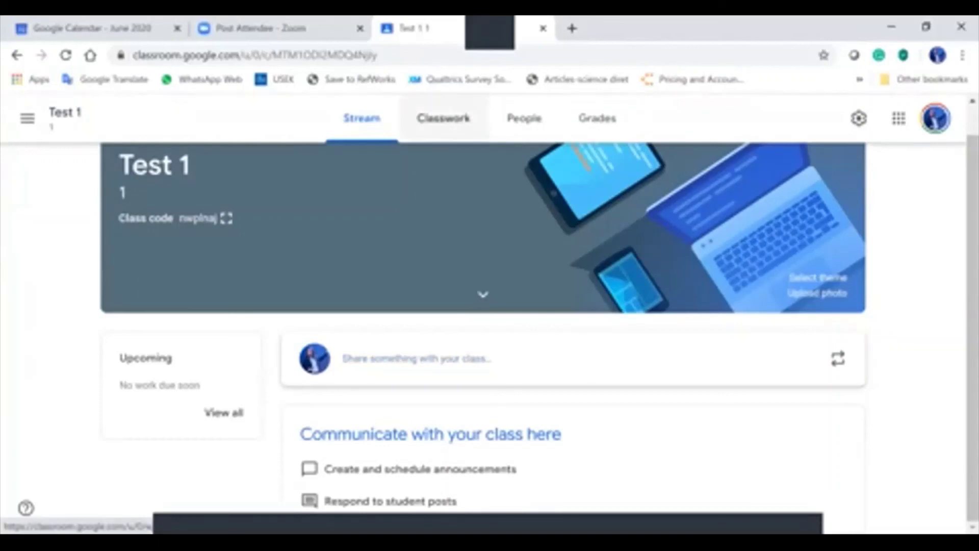
pyautogui.click(444, 118)
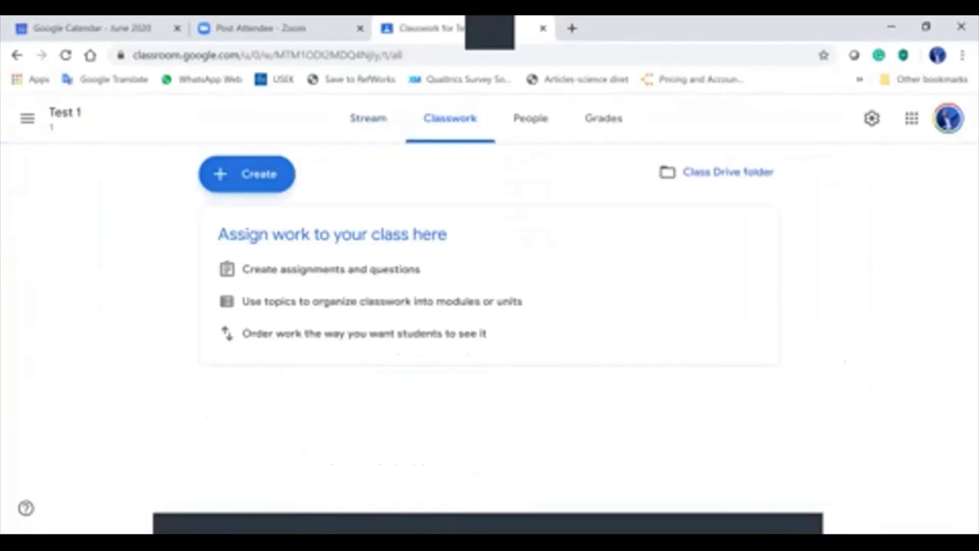
pyautogui.click(247, 174)
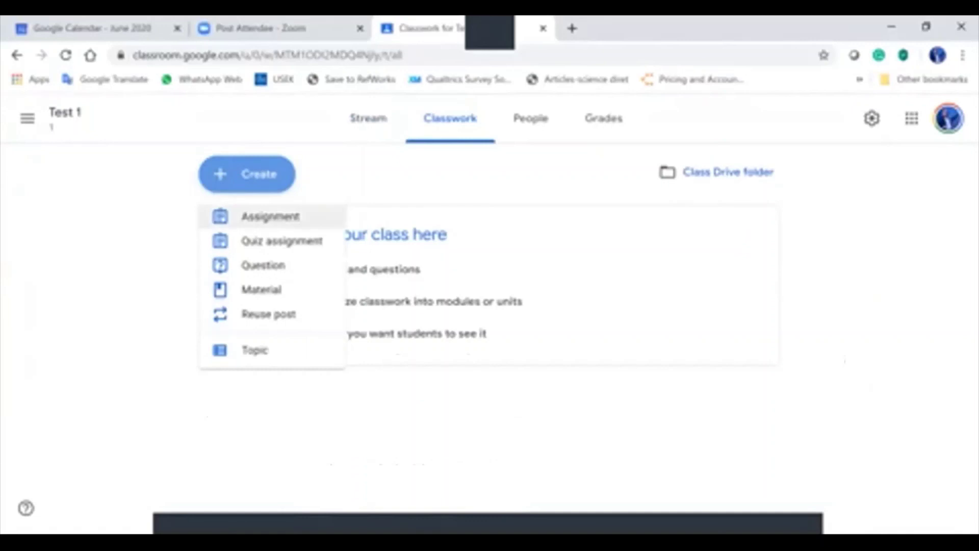
pyautogui.click(271, 216)
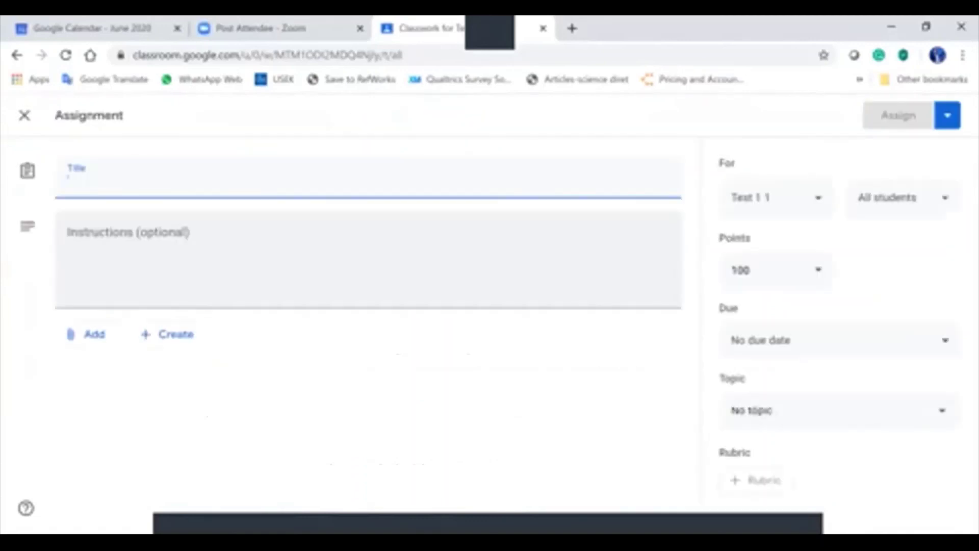
# - Enter VZXZV as the assignment's instructions and Homework 1 as its title
pyautogui.press('Tab')
pyautogui.write('VZXZV')
pyautogui.click(83, 178)
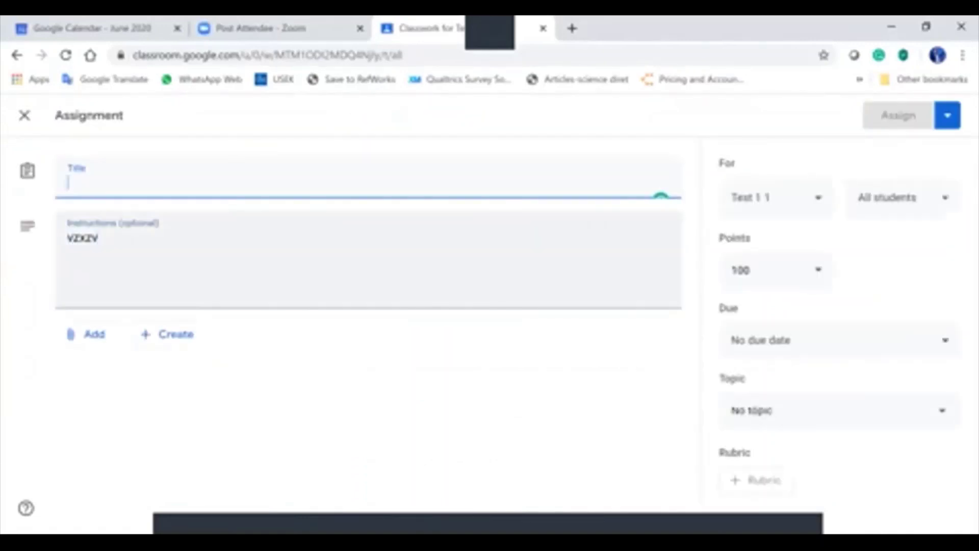
pyautogui.write('Homework 1')
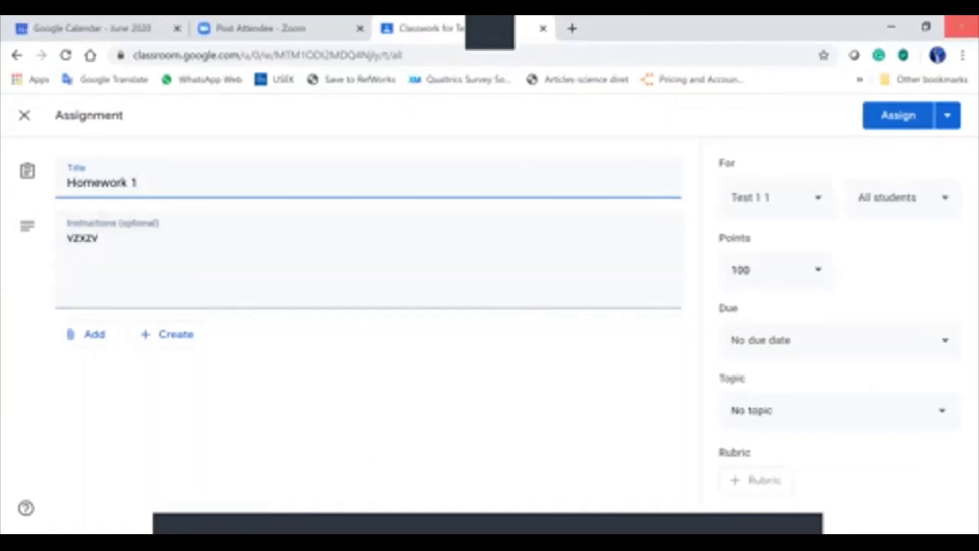
# - Set the due date of Homework 1 to Sat, Jun 13 and assign it to the class
pyautogui.click(837, 340)
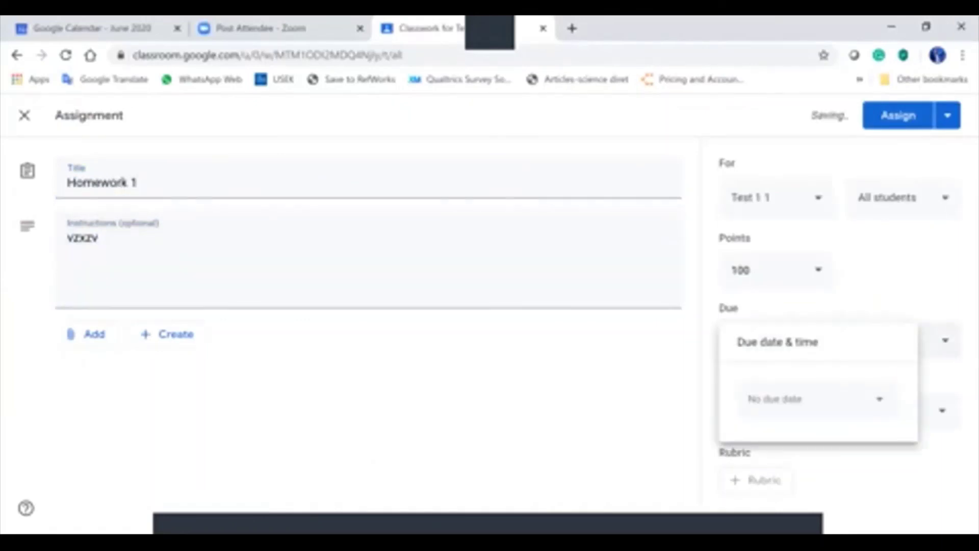
pyautogui.click(809, 398)
pyautogui.click(894, 292)
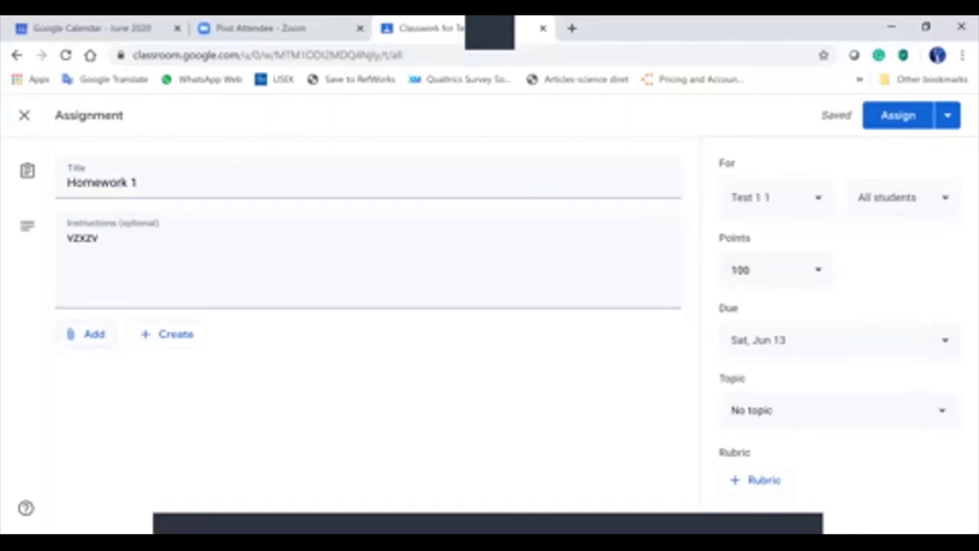
pyautogui.click(86, 335)
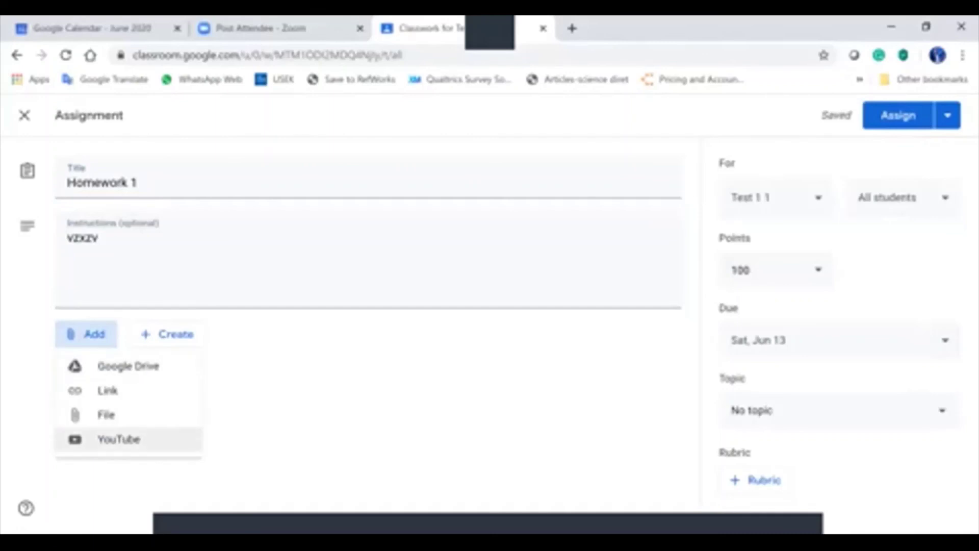
pyautogui.press('Escape')
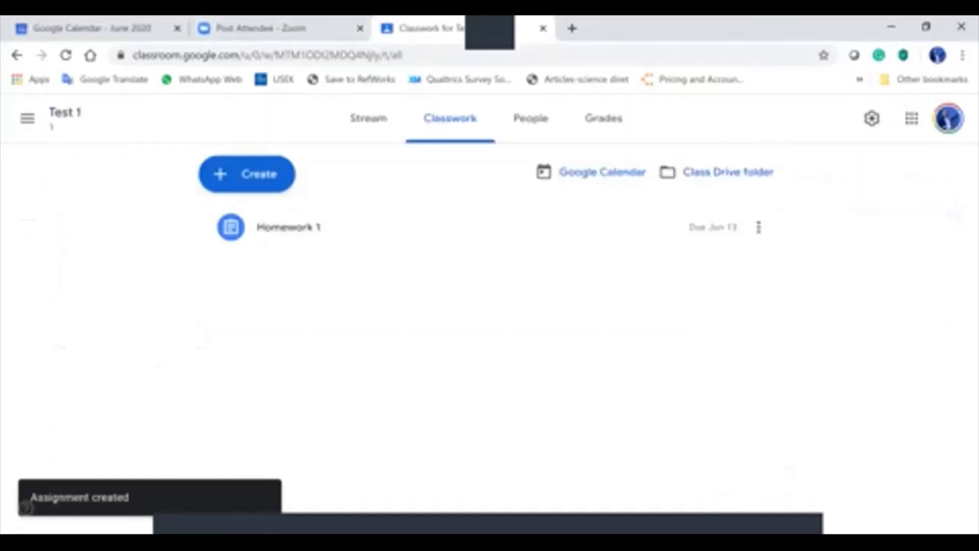
# - Look up the assignment in the Classroom calendar and return to the overview of all classes
pyautogui.click(28, 118)
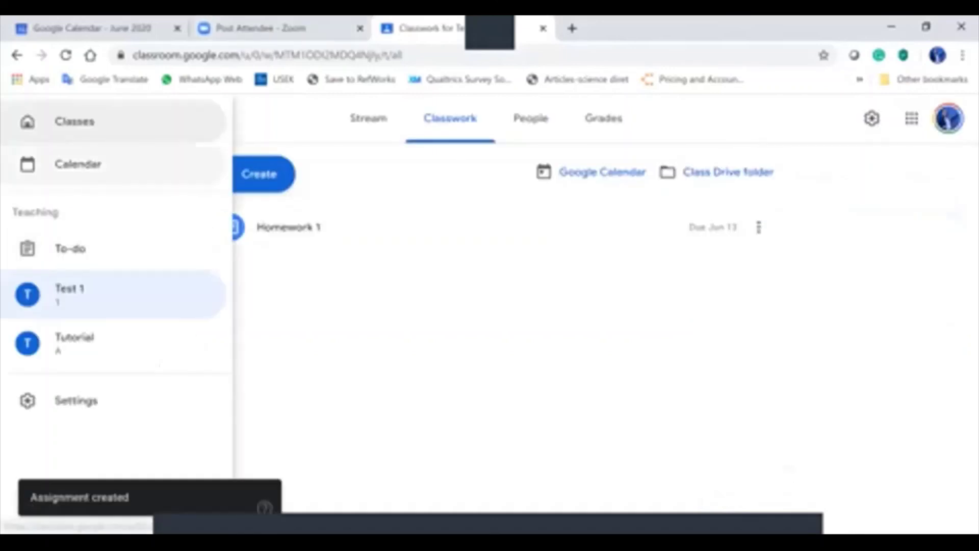
pyautogui.click(79, 164)
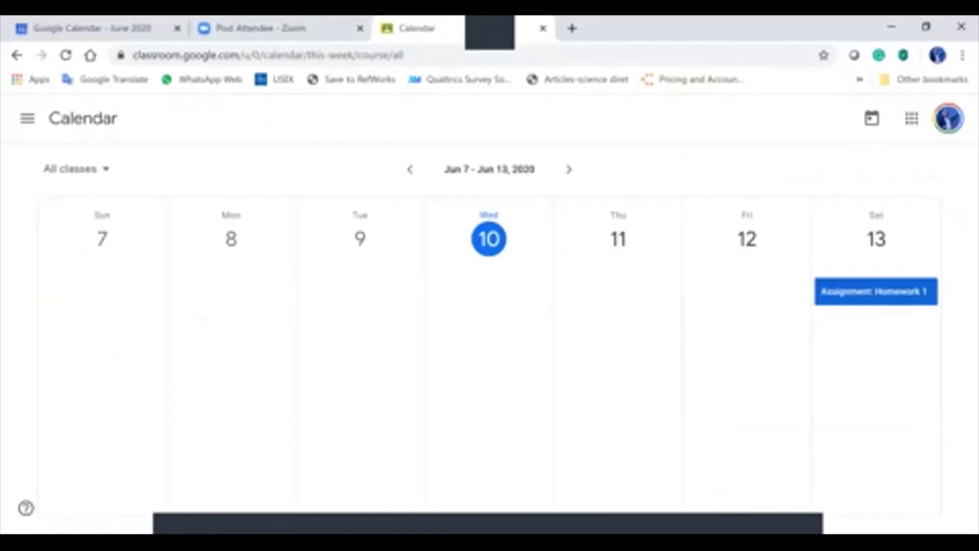
pyautogui.click(27, 117)
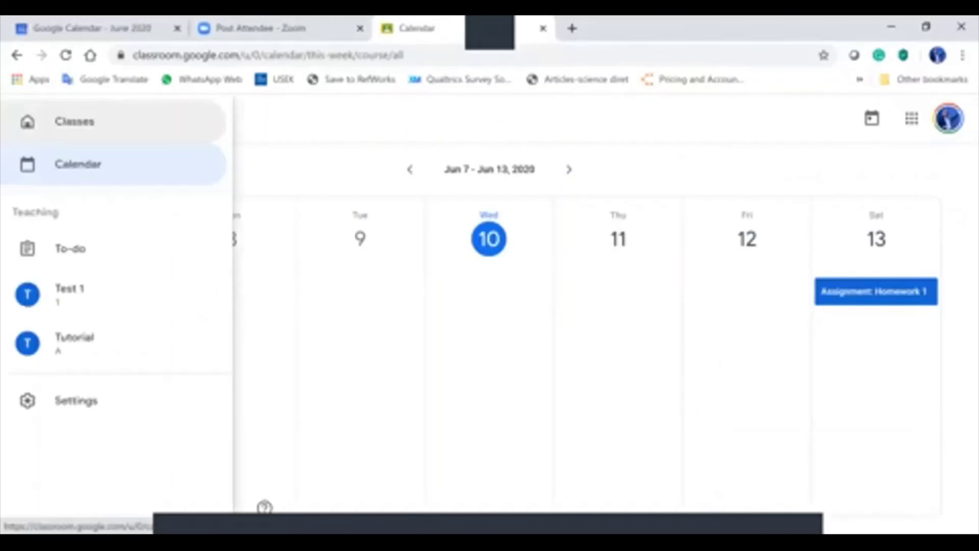
pyautogui.click(28, 121)
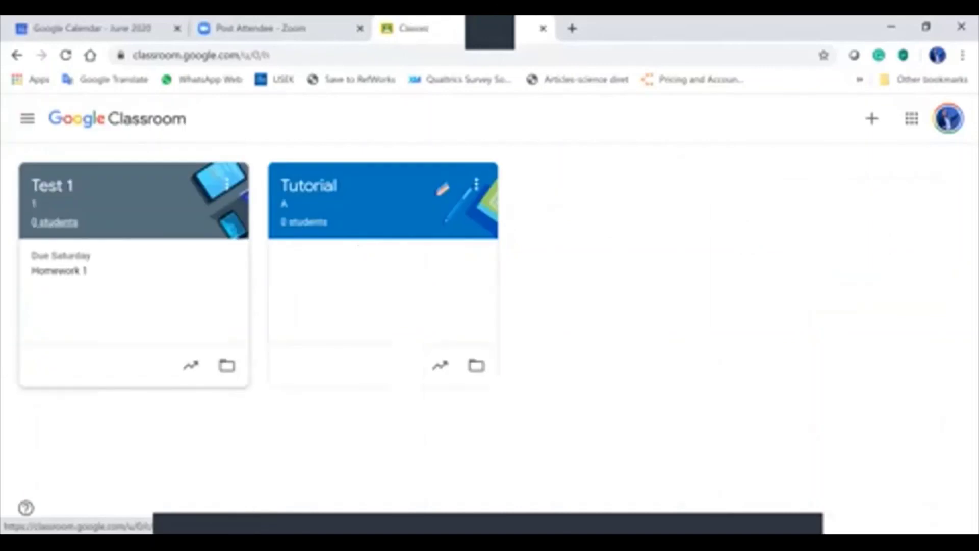
# - Start a quiz assignment in the classwork of Test 1 and look at its attached Blank Quiz form
pyautogui.click(54, 222)
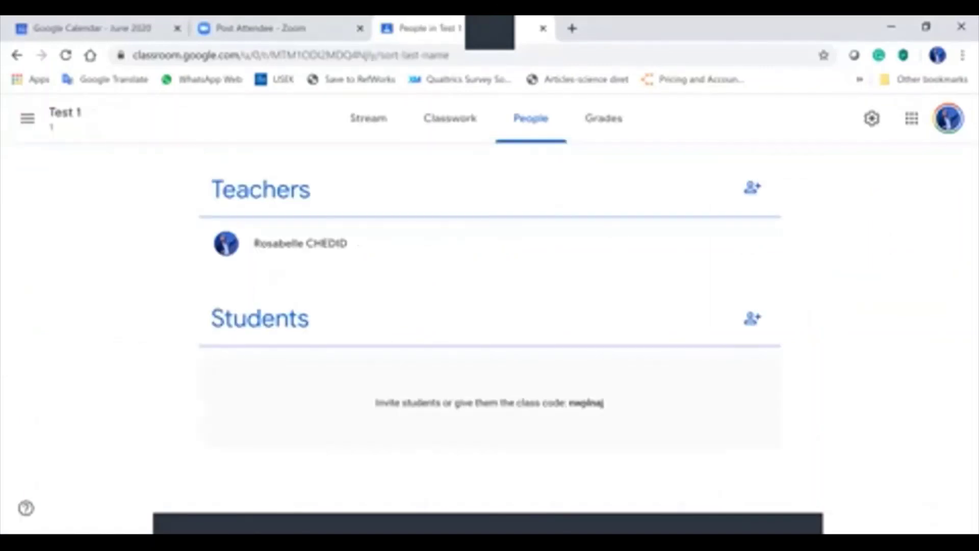
pyautogui.click(450, 118)
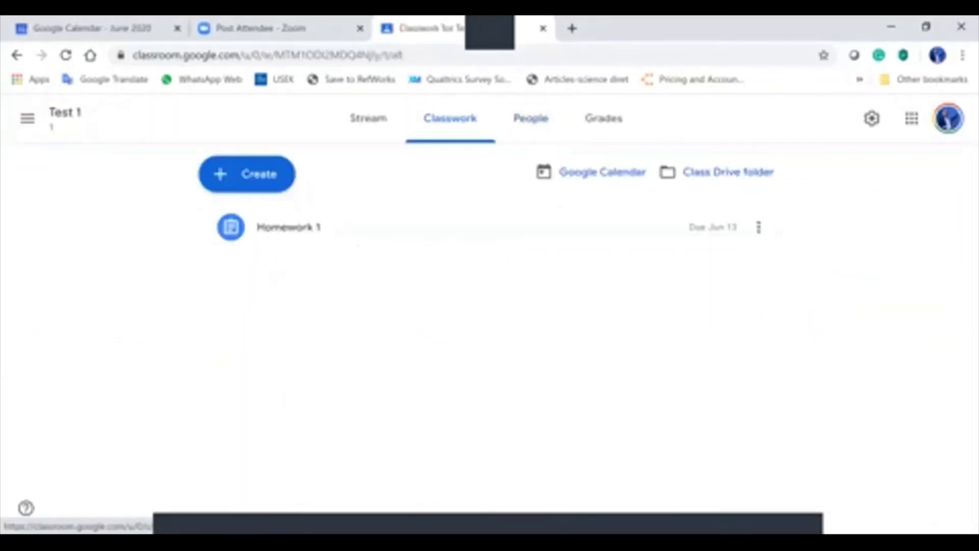
pyautogui.click(247, 174)
pyautogui.click(282, 241)
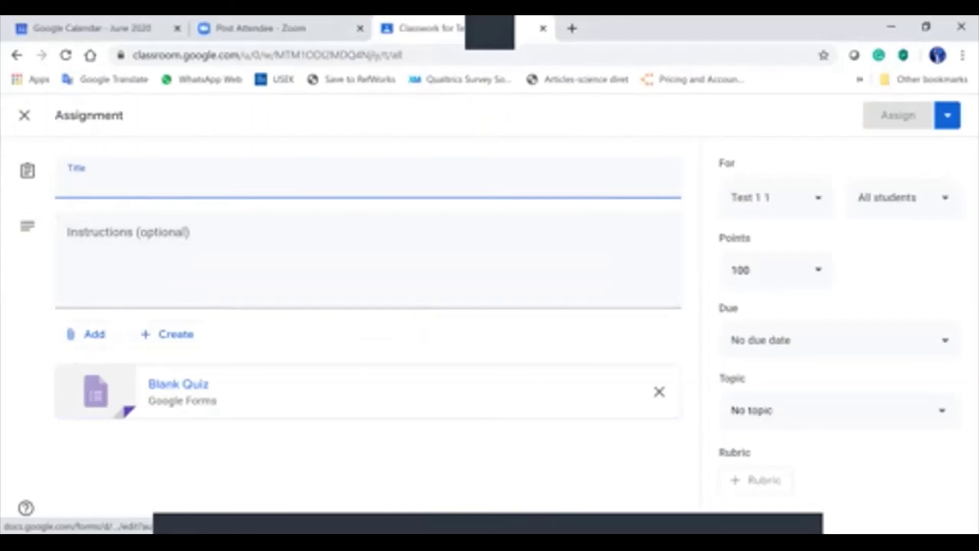
pyautogui.click(96, 392)
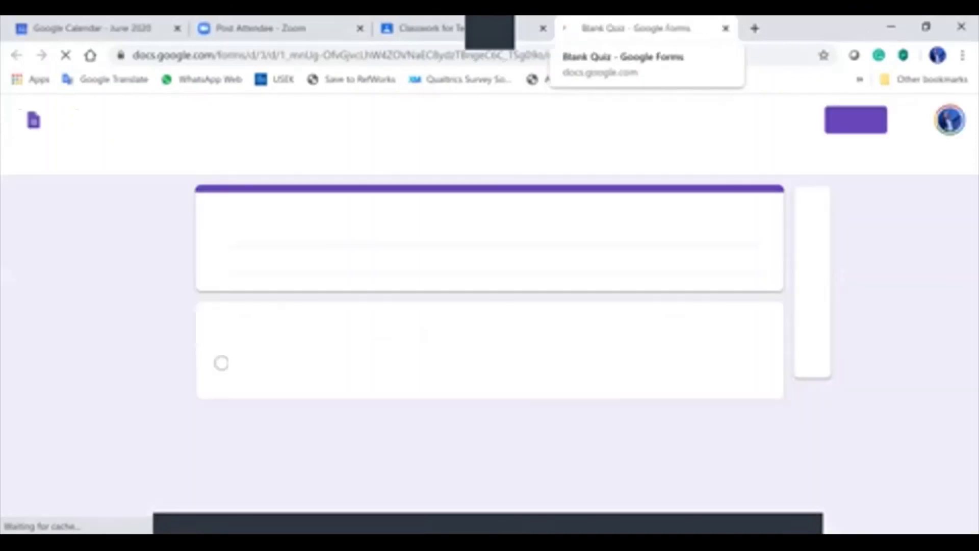
pyautogui.hotkey('ctrl', 'w')
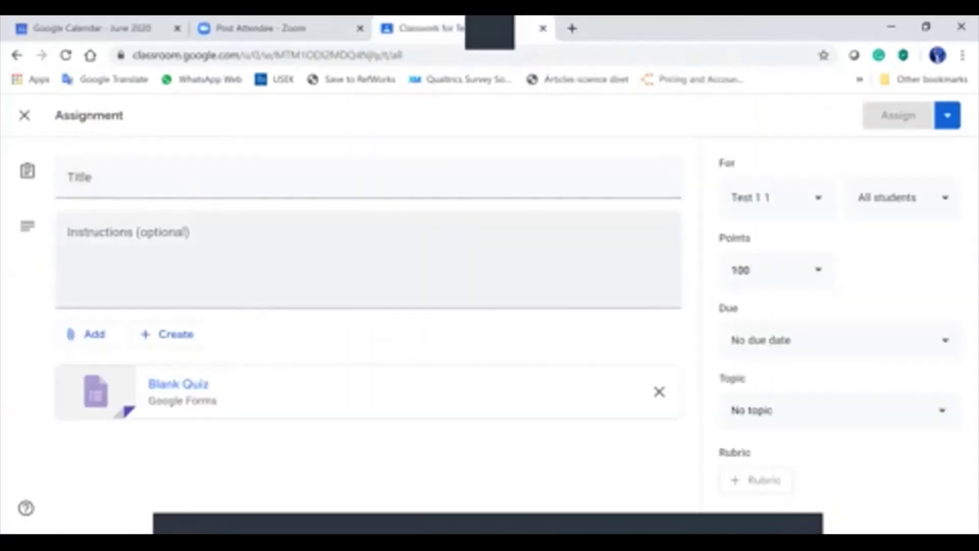
# - Leave the quiz assignment draft, look at the teachers and students of Test 1, and return to its classwork
pyautogui.press('Escape')
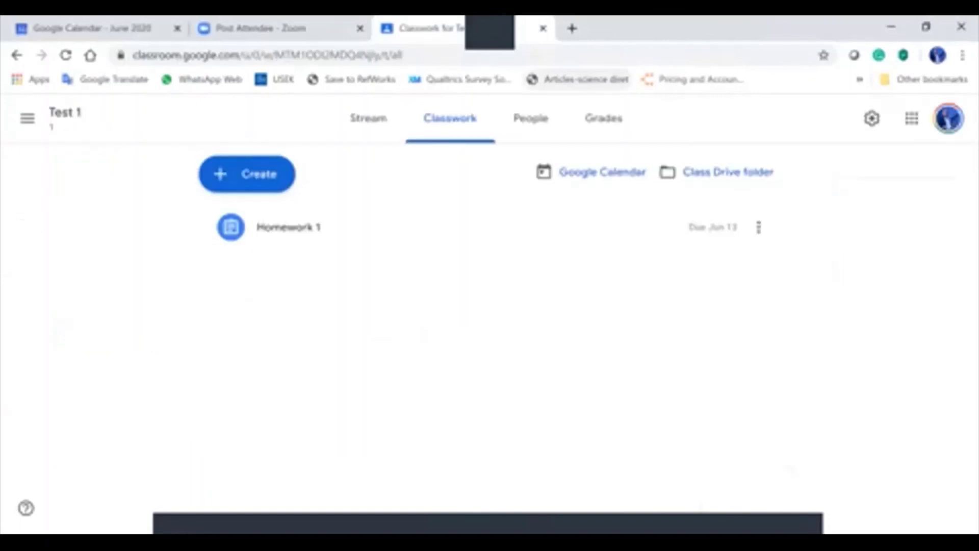
pyautogui.click(531, 118)
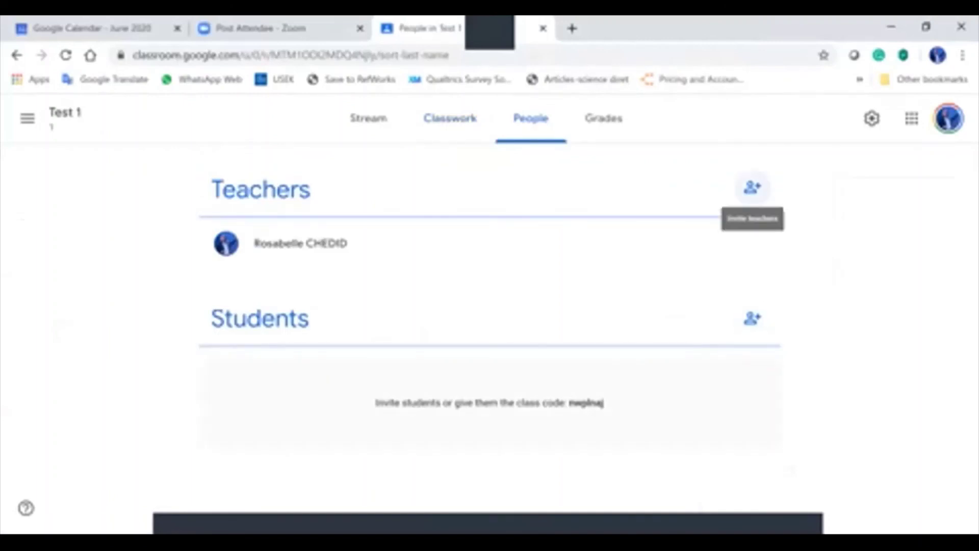
pyautogui.click(450, 118)
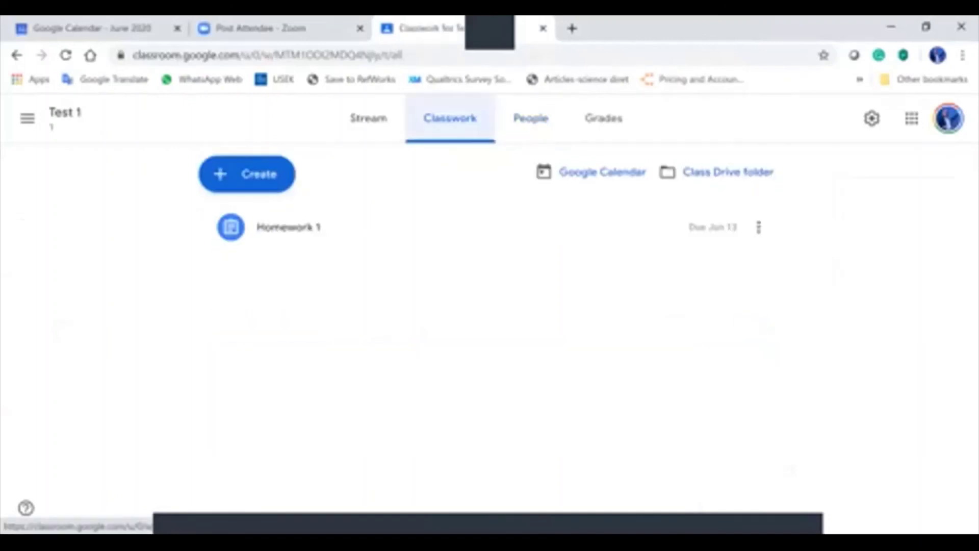
# - View the forms for creating a question and a material in the classwork, closing each without posting
pyautogui.click(246, 174)
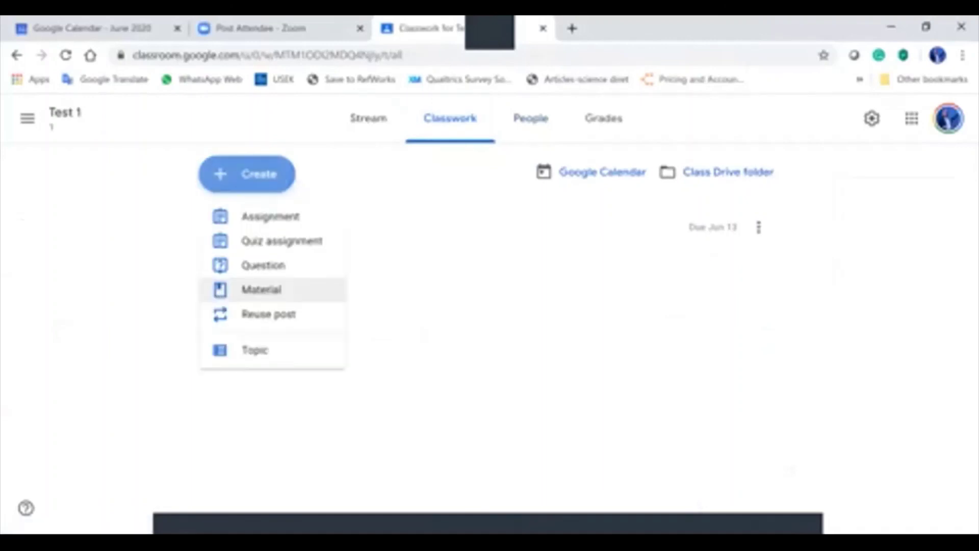
pyautogui.click(264, 265)
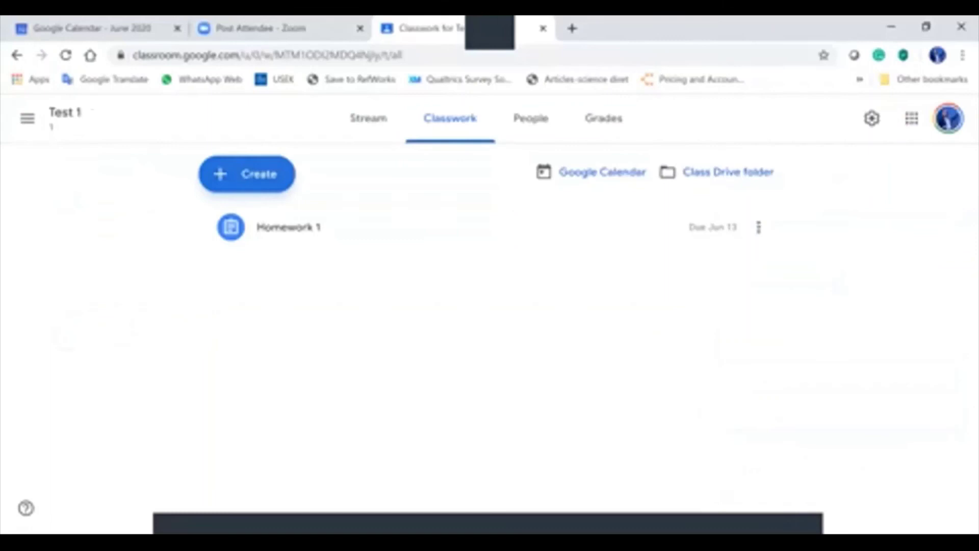
pyautogui.click(247, 174)
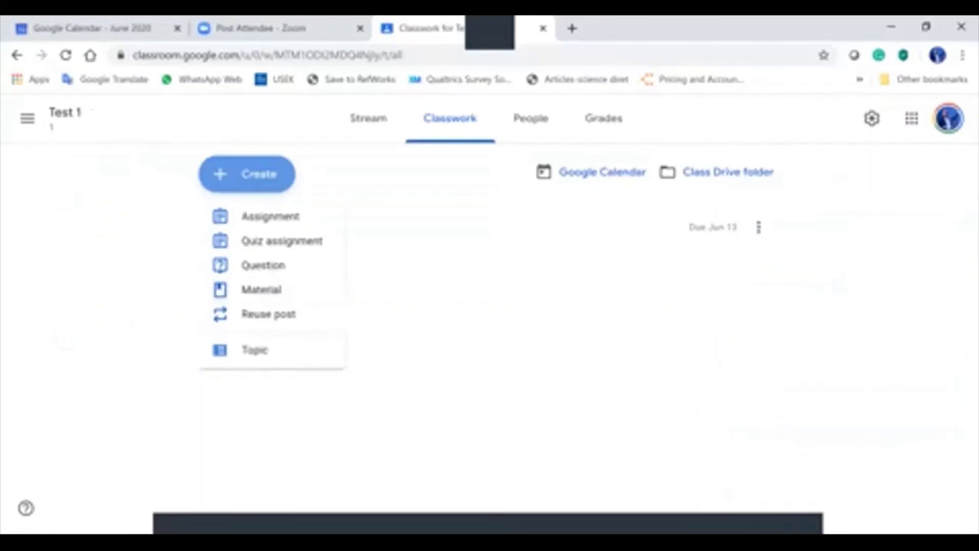
pyautogui.click(261, 289)
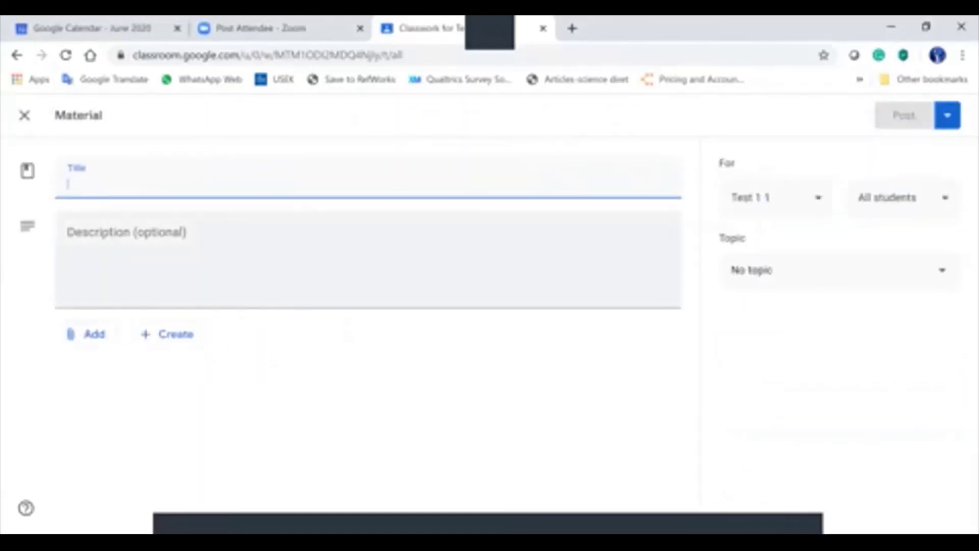
pyautogui.click(25, 115)
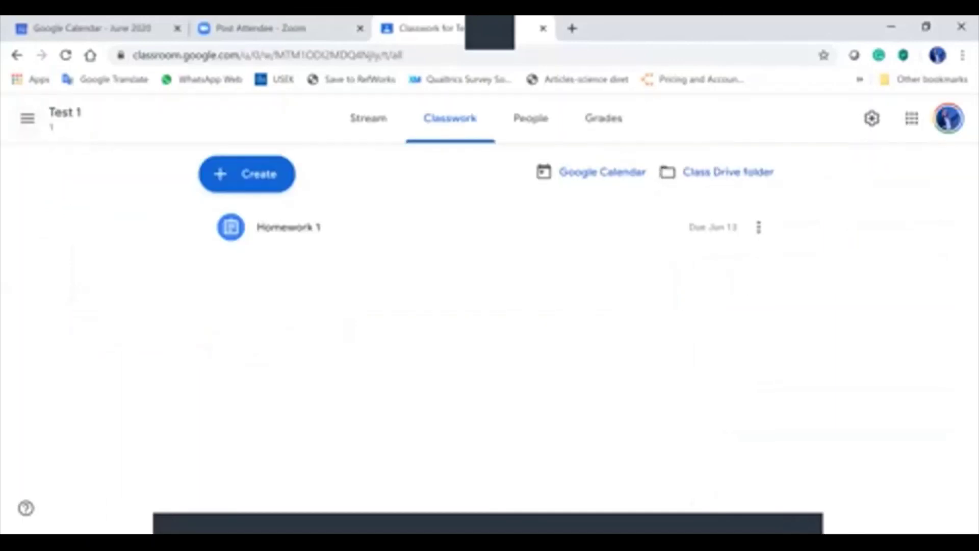
# - Post the announcement "questions" to all students in the stream of Test 1
pyautogui.click(369, 118)
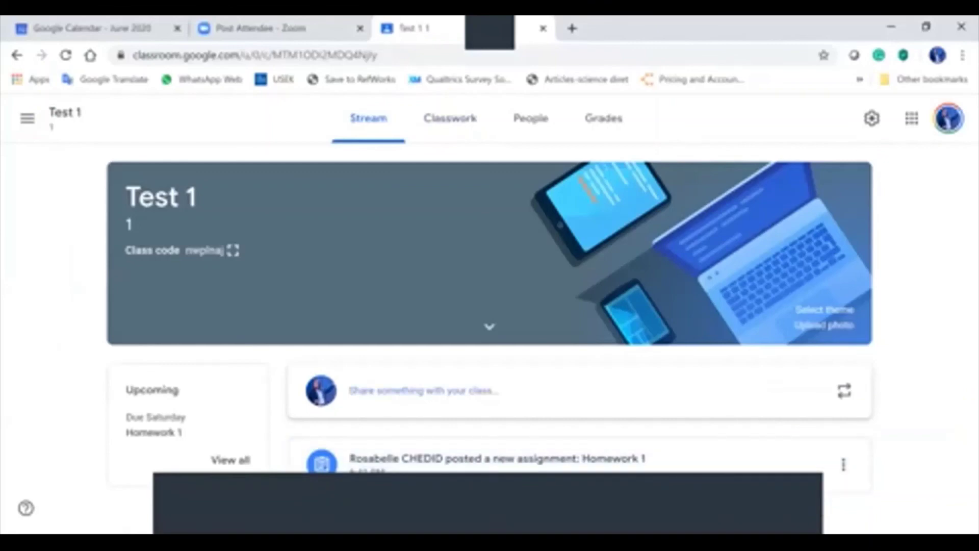
pyautogui.click(423, 391)
pyautogui.write('questions')
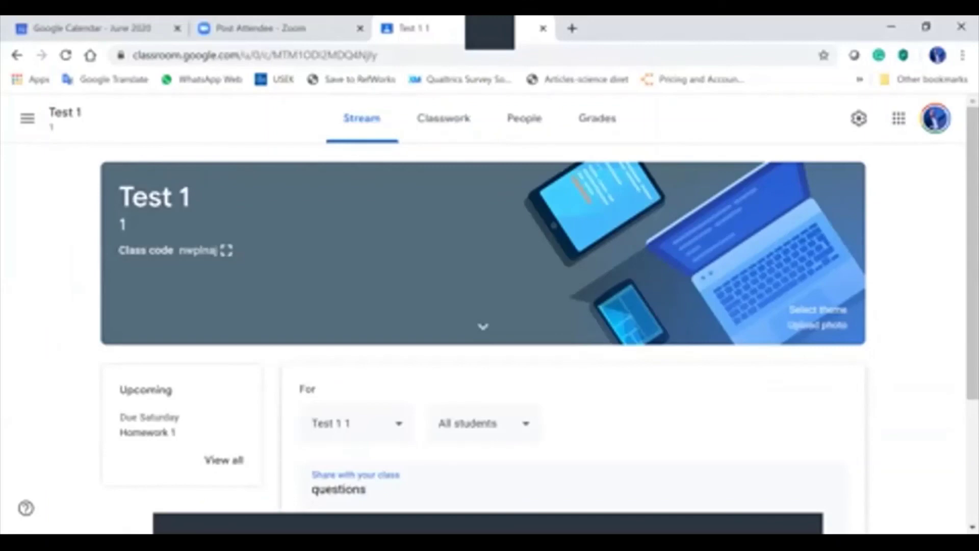
pyautogui.scroll(-4, 490, 317)
pyautogui.click(776, 406)
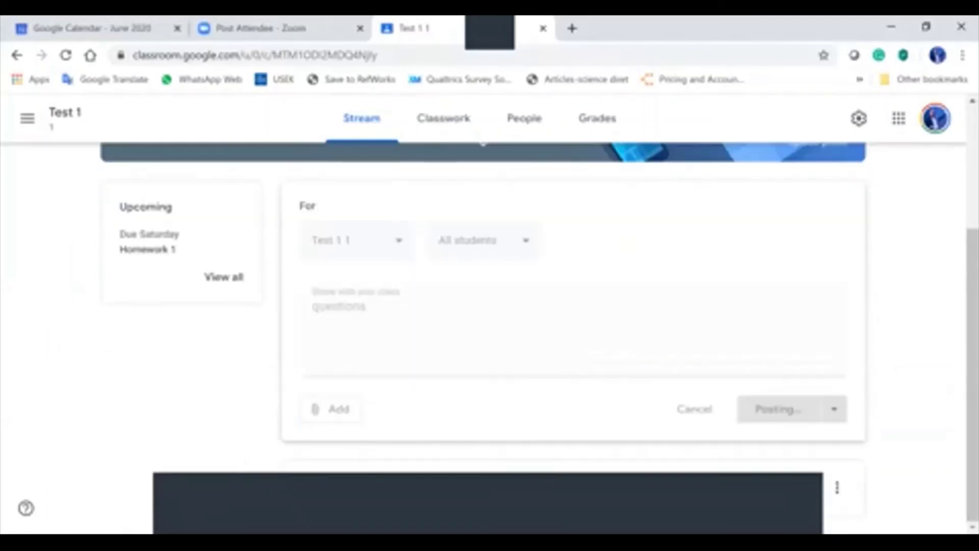